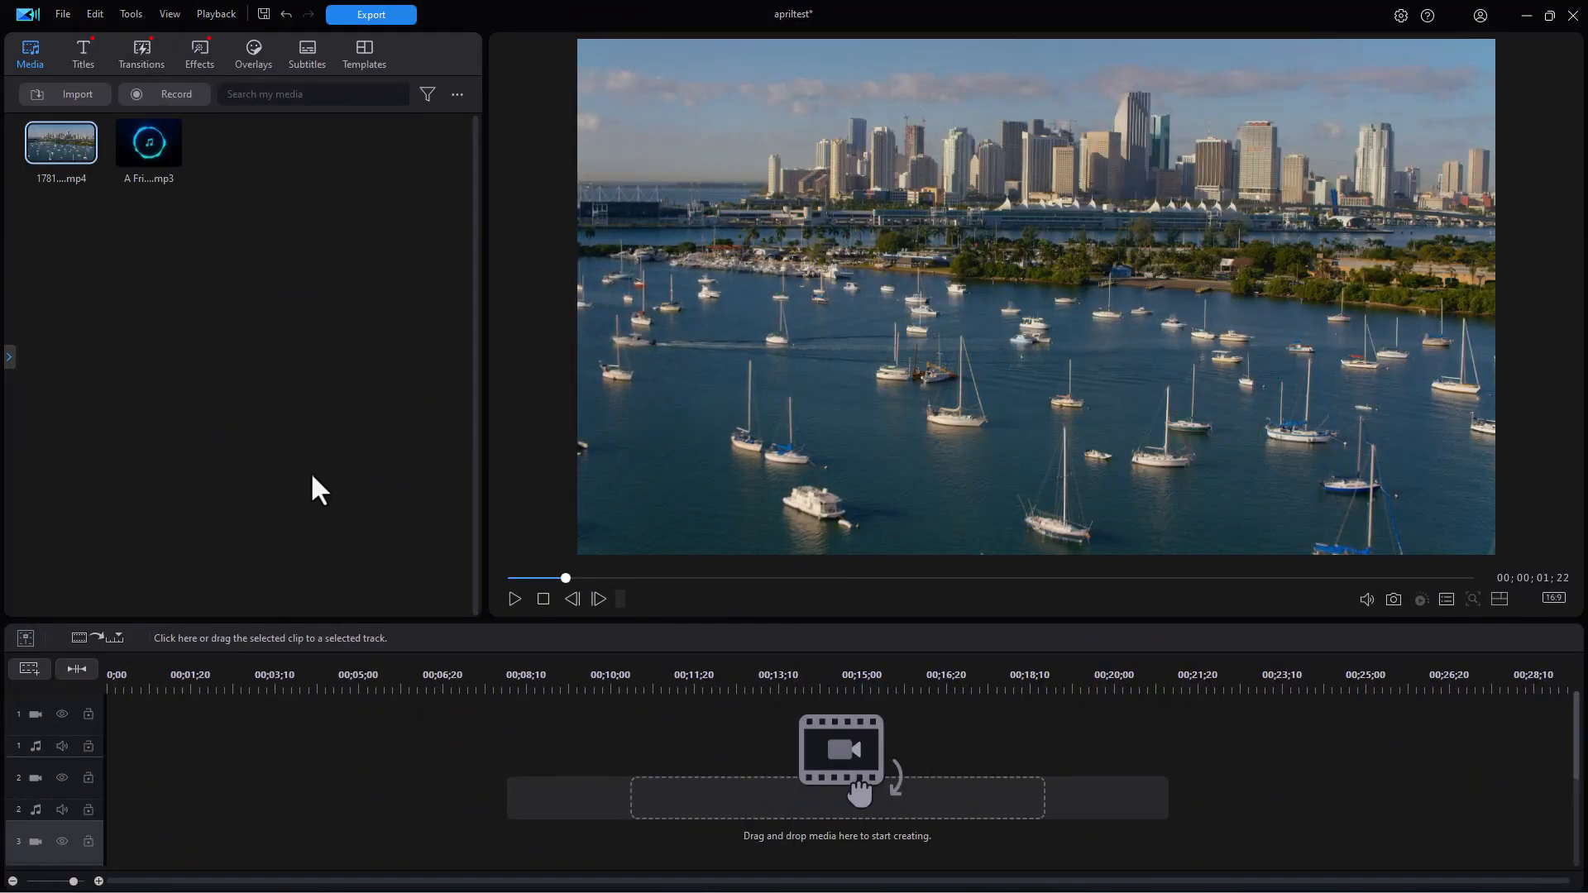
# Place the light cyan color board (102,254,255) at the start of video tracks 1 and 3
pyautogui.click(10, 358)
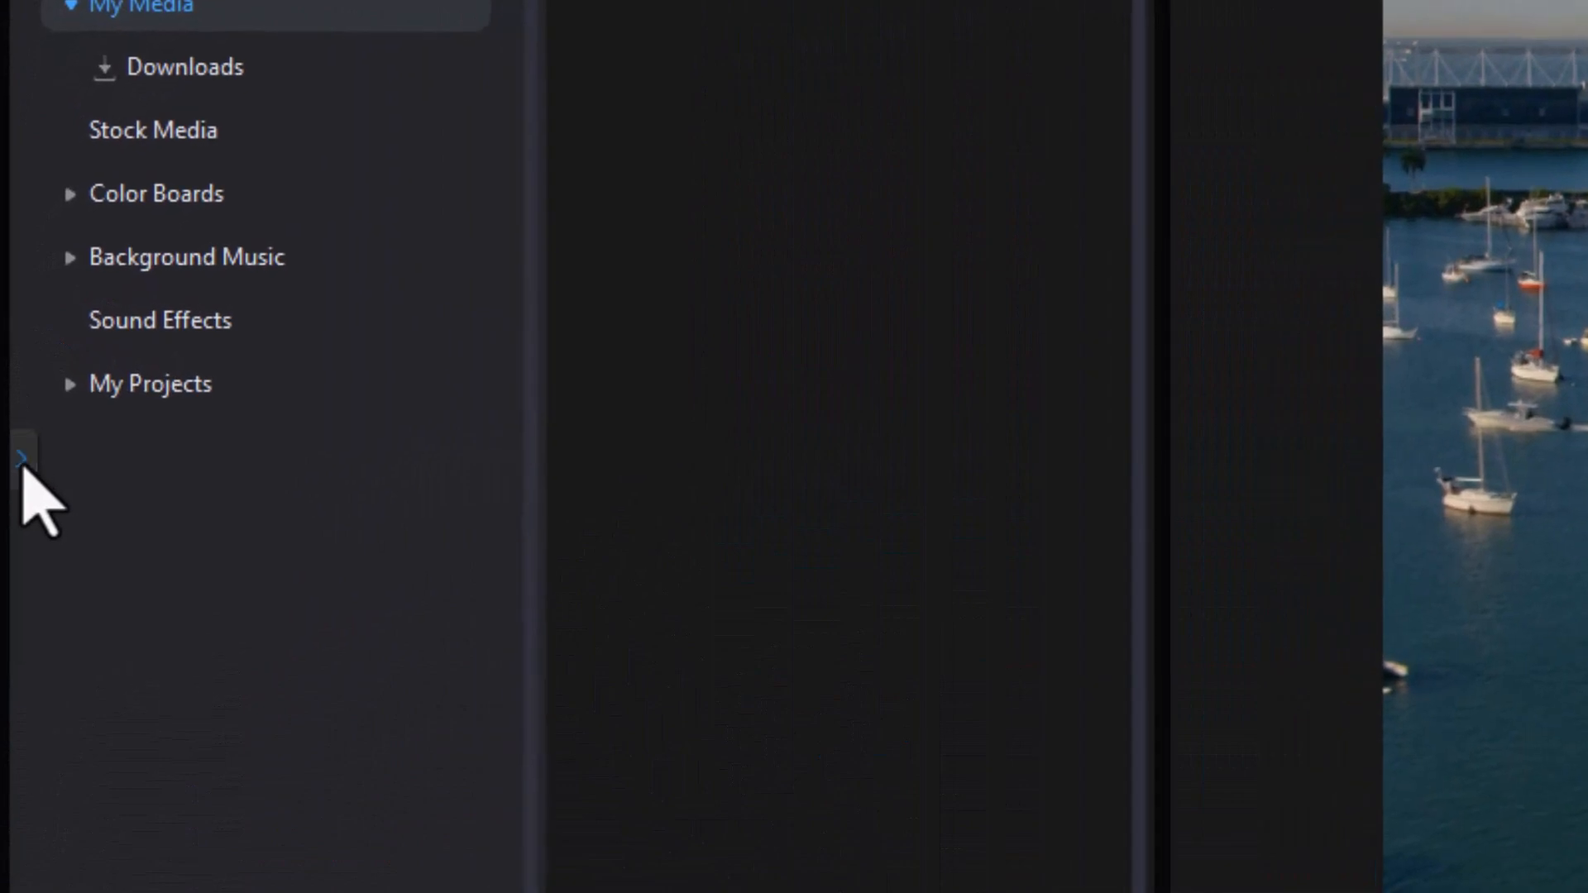
pyautogui.click(214, 202)
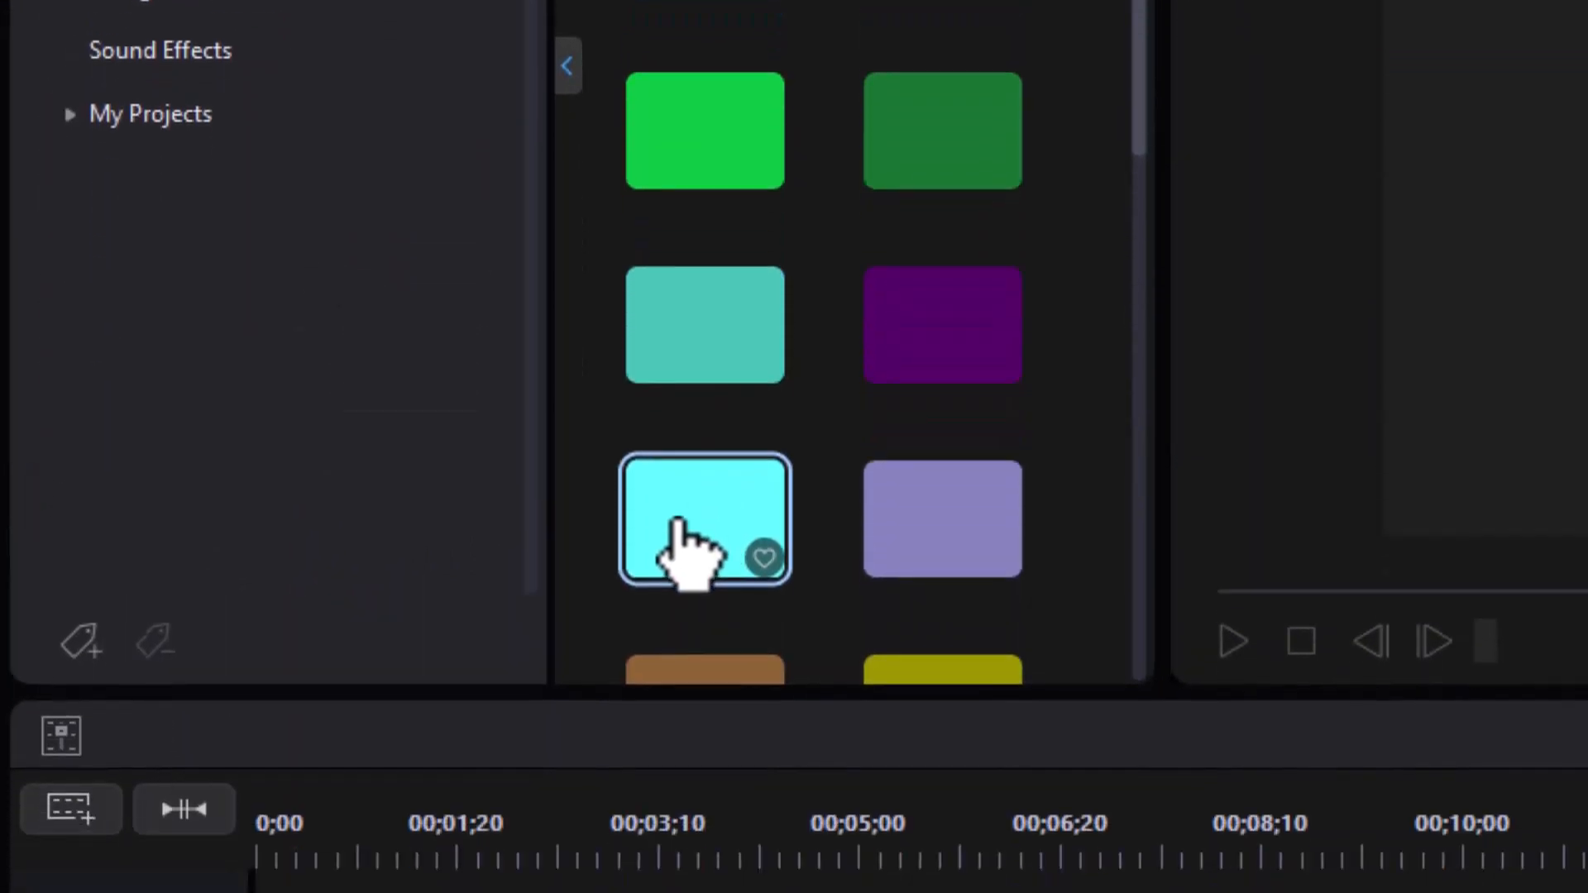
pyautogui.moveTo(678, 537); pyautogui.dragTo(242, 892)
pyautogui.moveTo(240, 478); pyautogui.dragTo(248, 488)
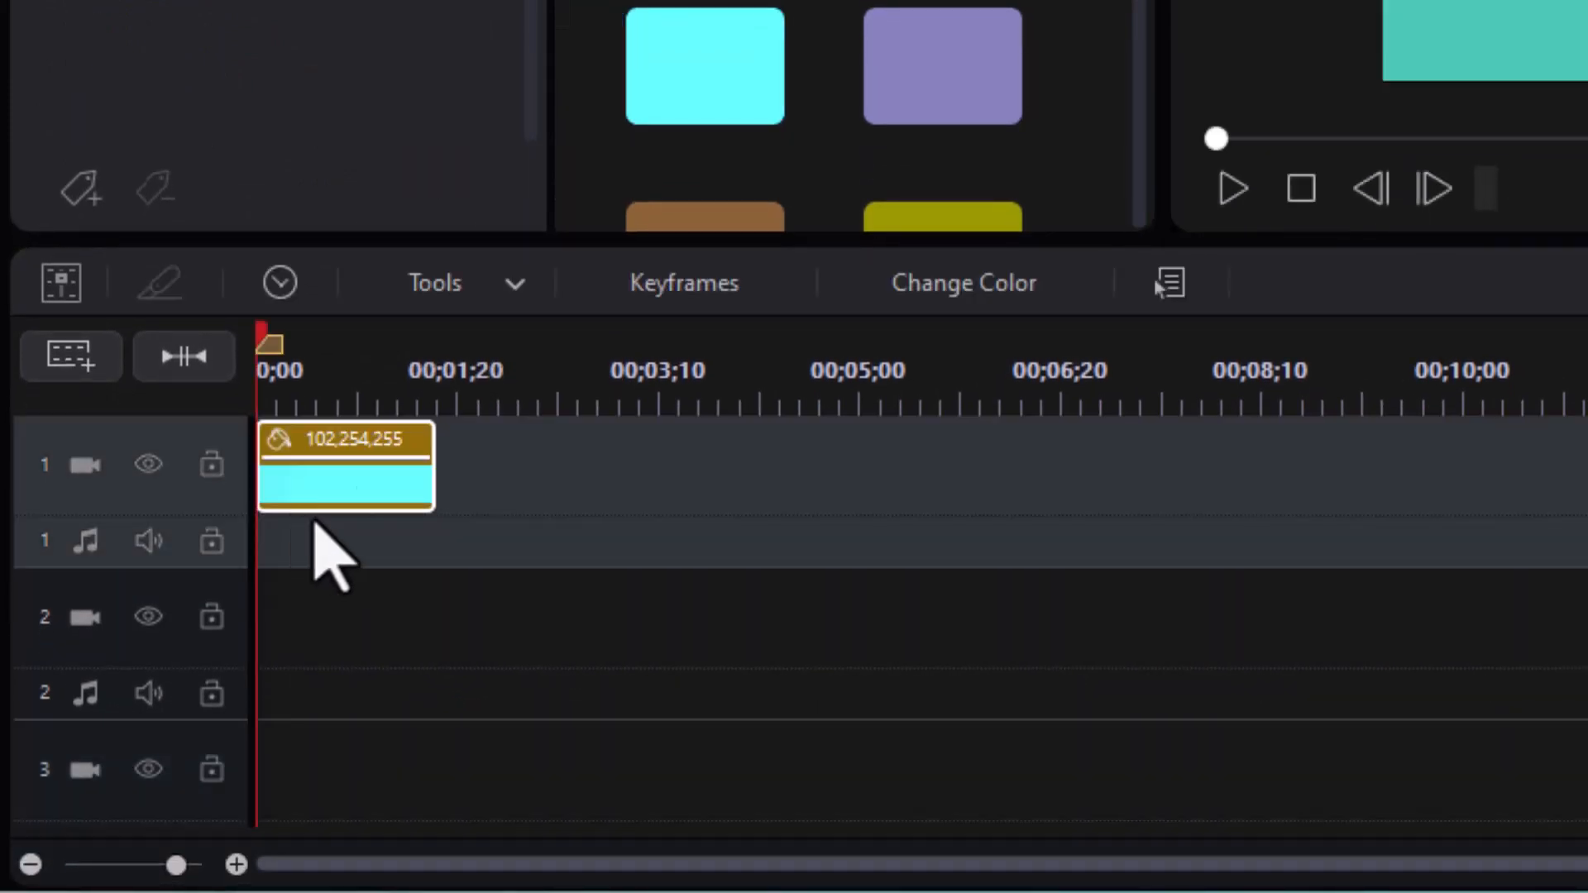
pyautogui.moveTo(727, 106); pyautogui.dragTo(234, 751)
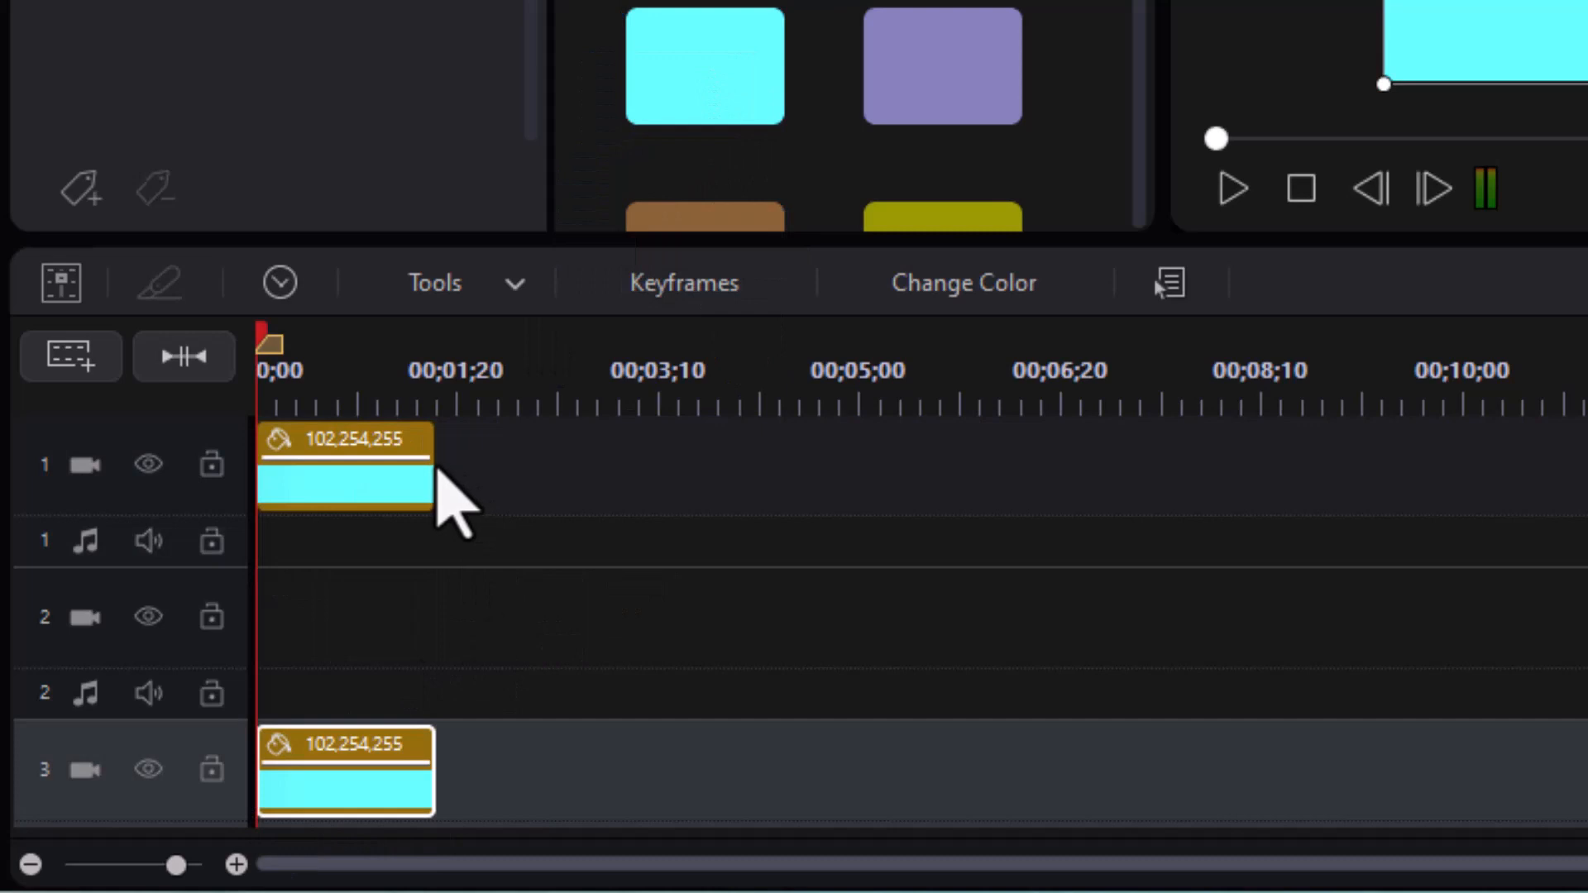
# Extend both color board clips to about 6 seconds and disable video track 1
pyautogui.moveTo(432, 471); pyautogui.dragTo(970, 511)
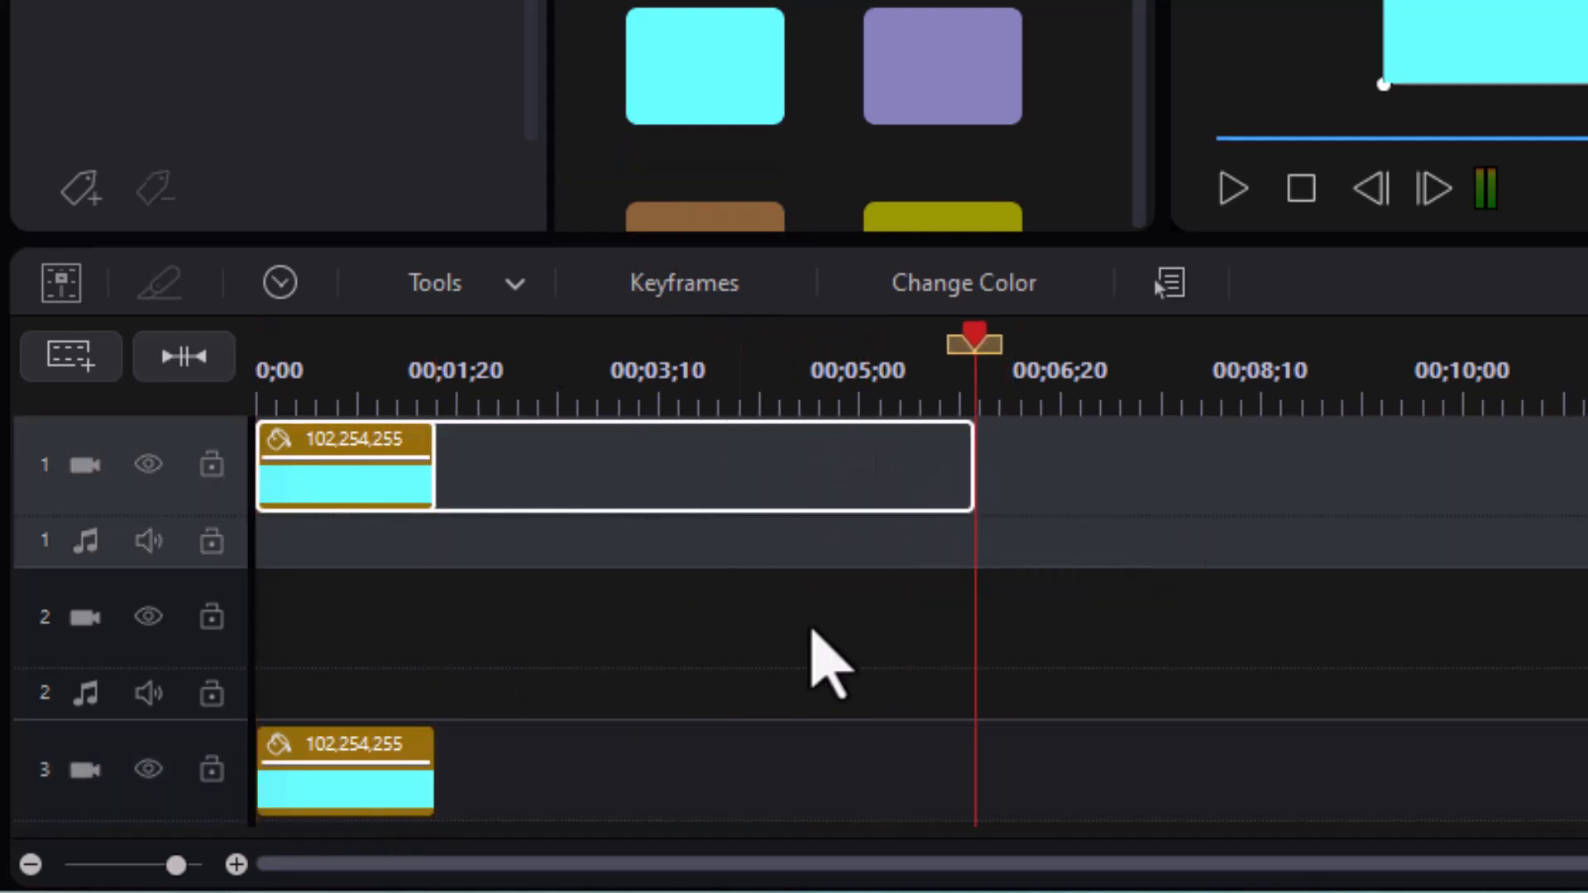
pyautogui.moveTo(426, 772); pyautogui.dragTo(972, 775)
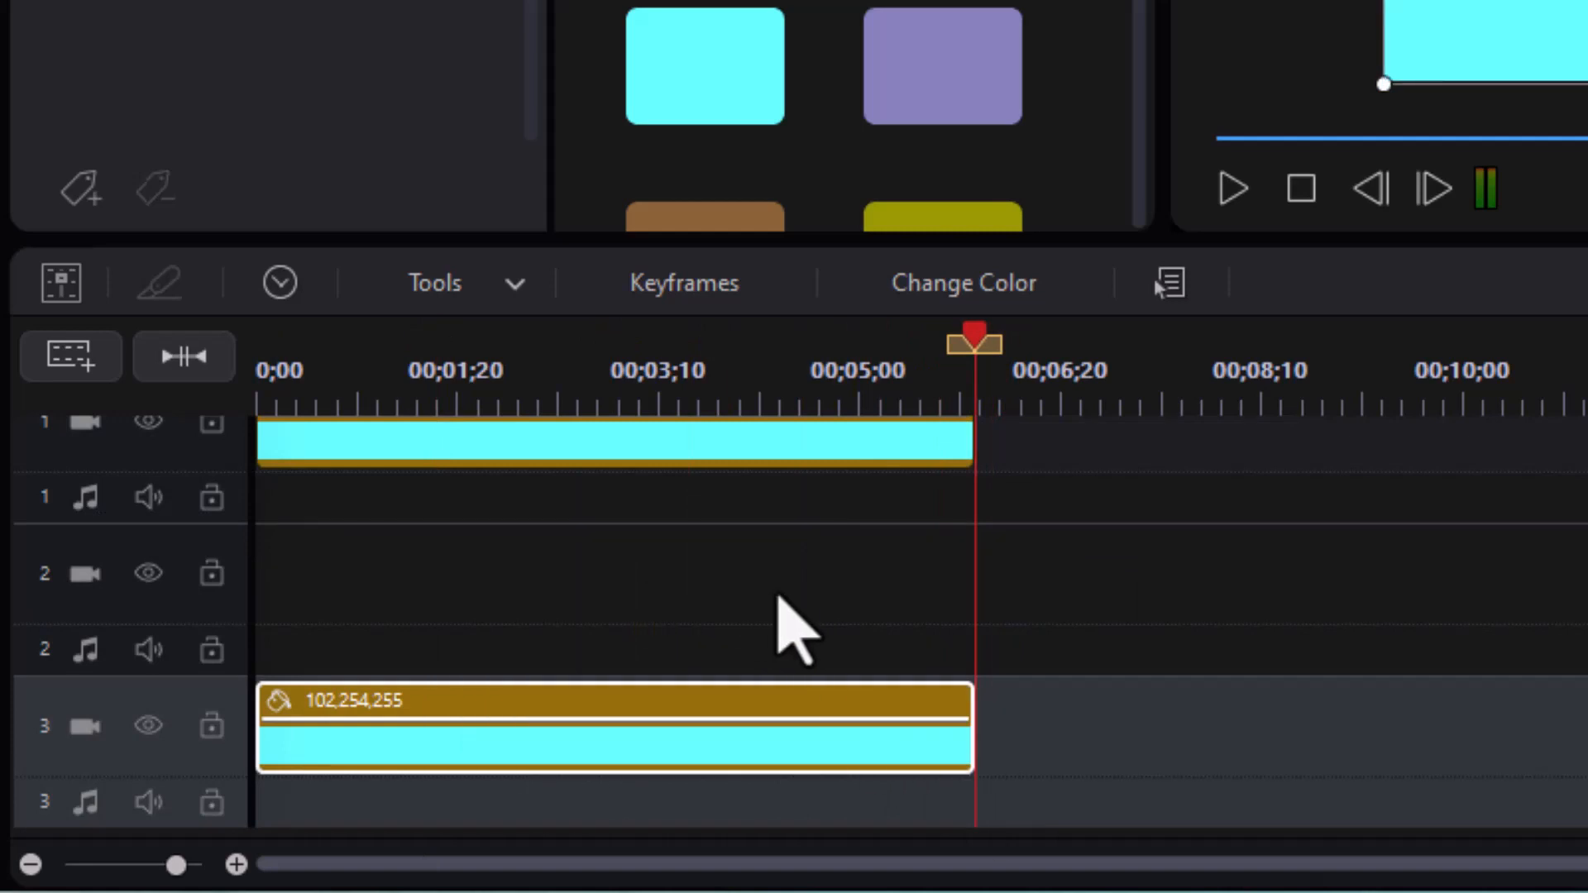
pyautogui.scroll(1, 918, 621)
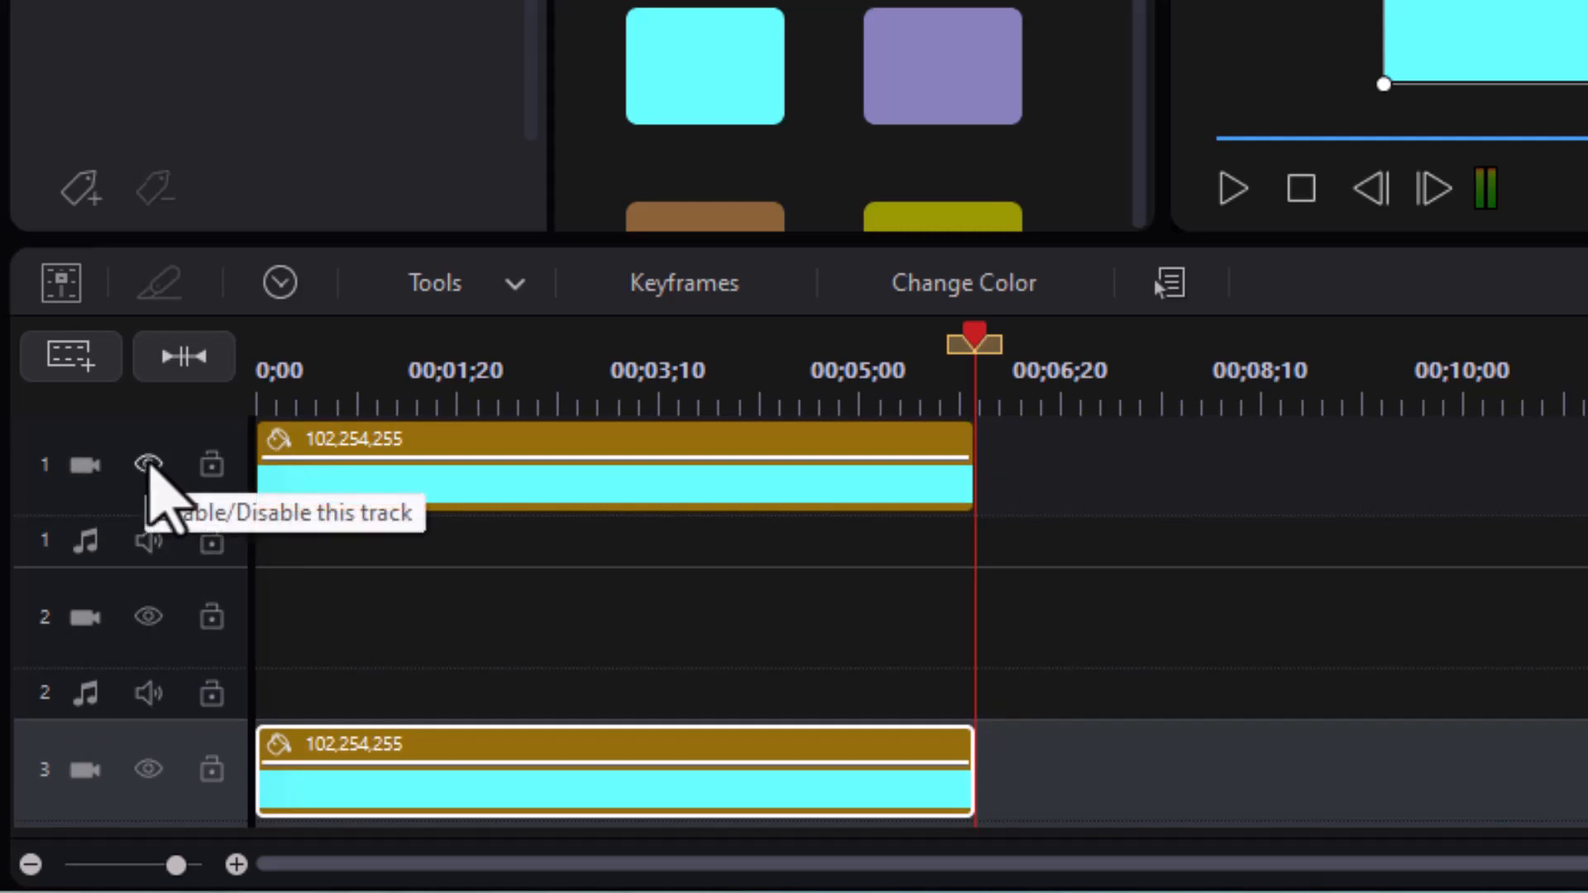
pyautogui.click(149, 466)
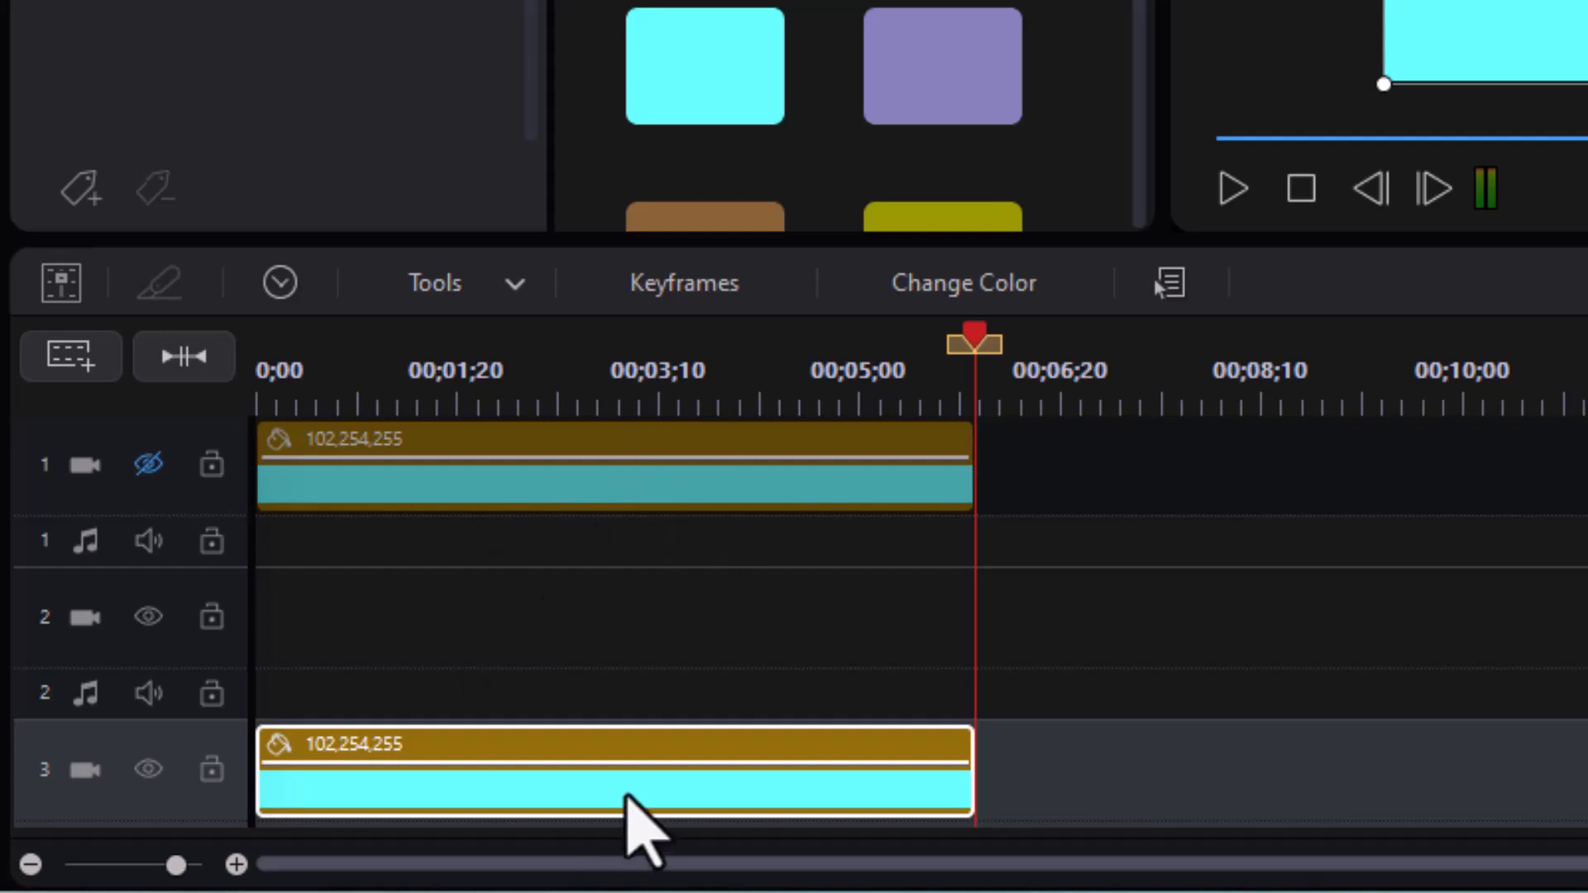
# Mask the track 3 color board with 1920x1080 heart.png using its alpha channel, and invert the mask
pyautogui.scroll(-1, 509, 782)
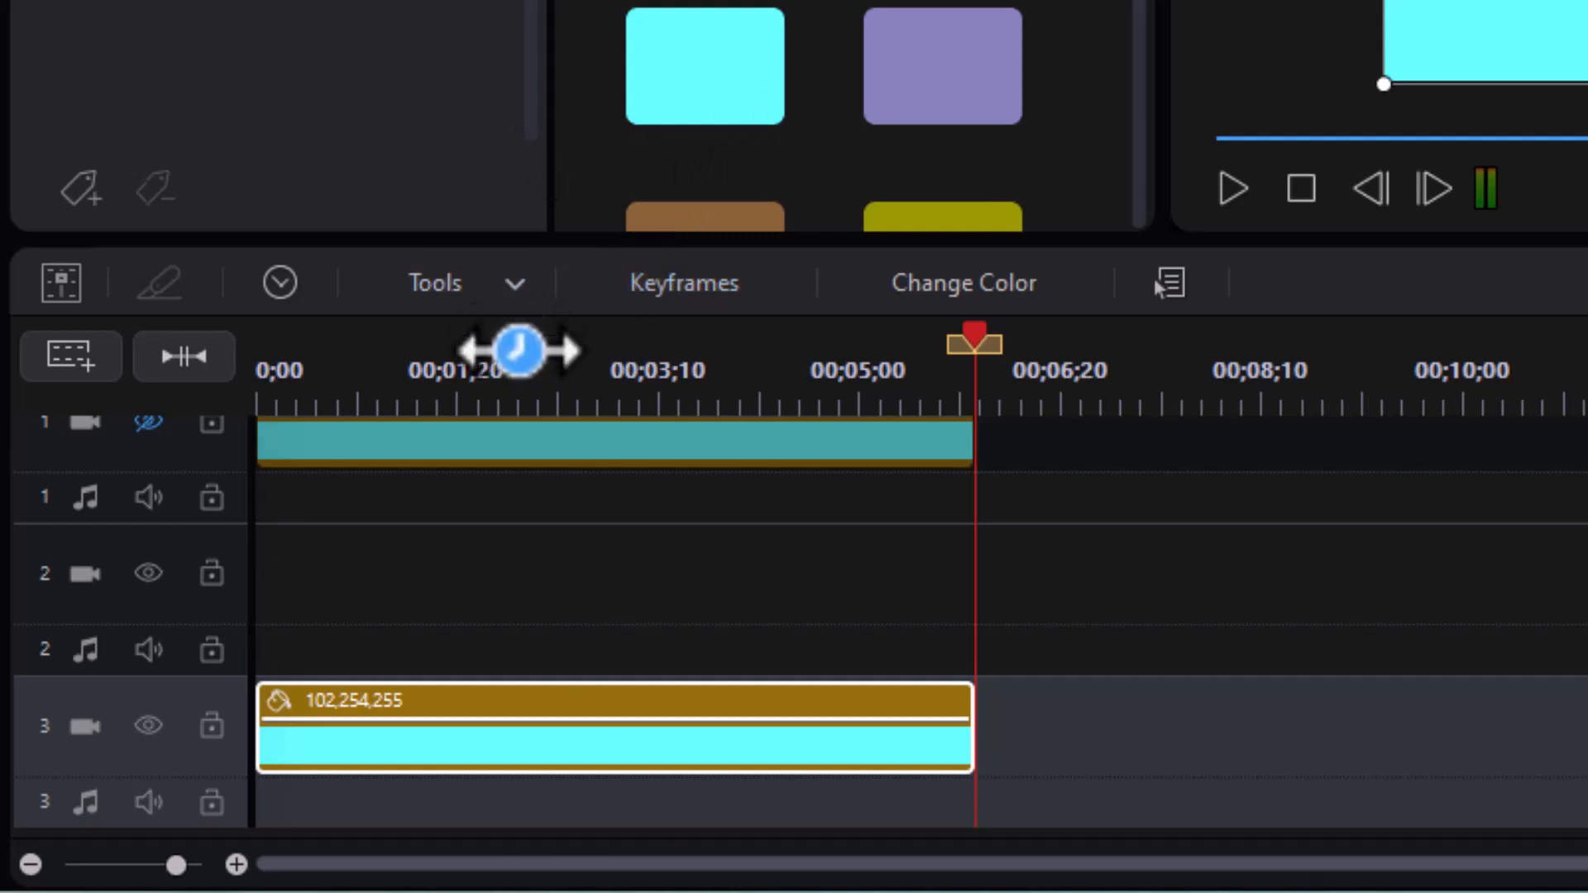
pyautogui.click(511, 284)
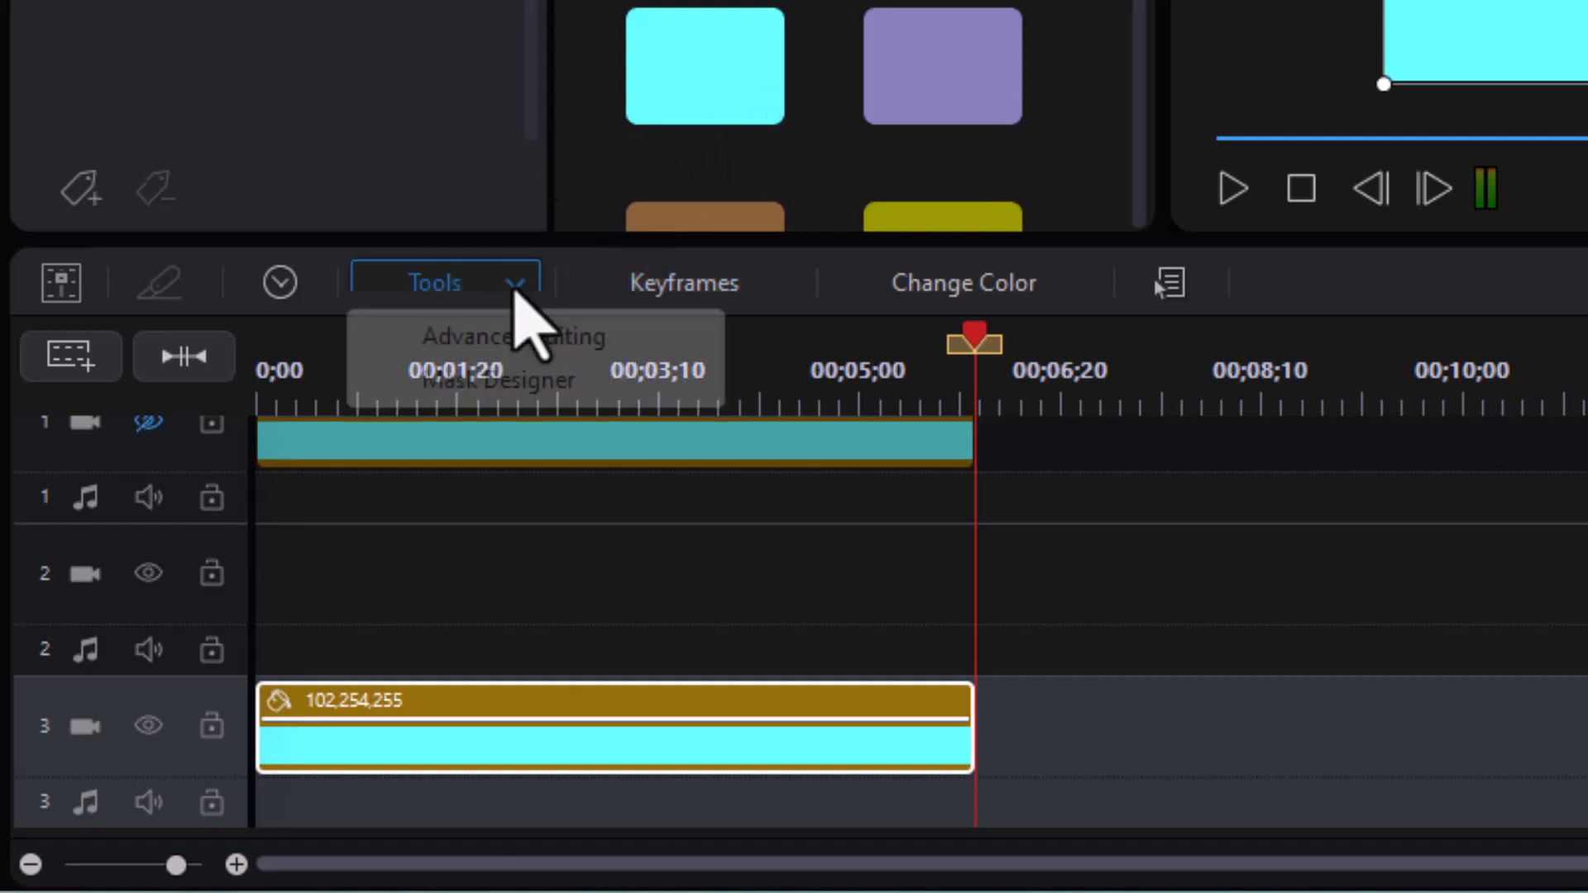
pyautogui.click(529, 380)
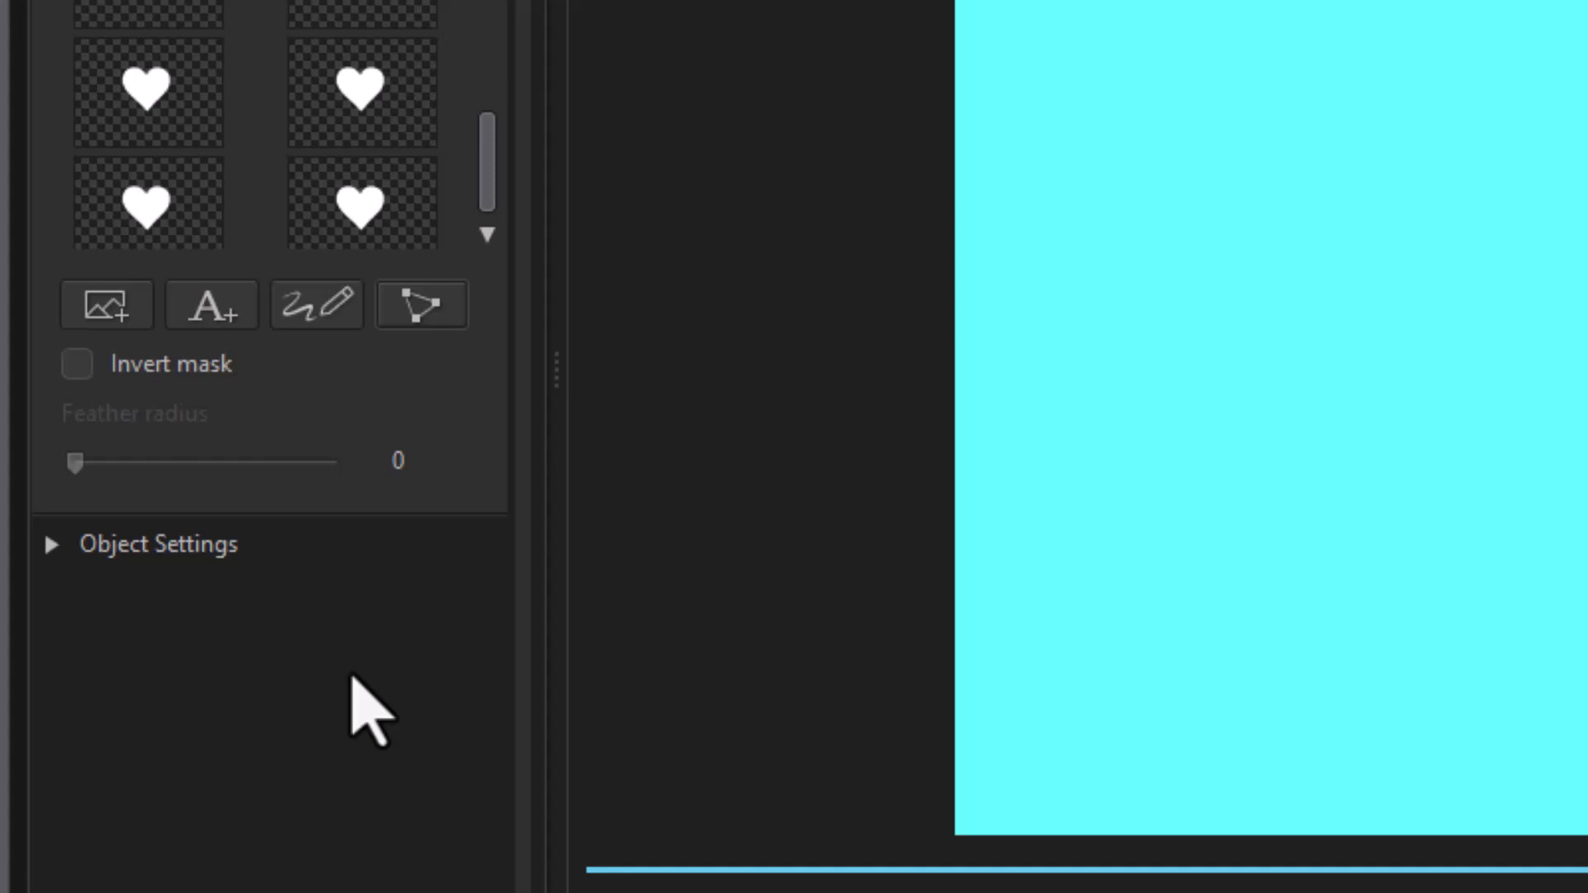
pyautogui.click(106, 306)
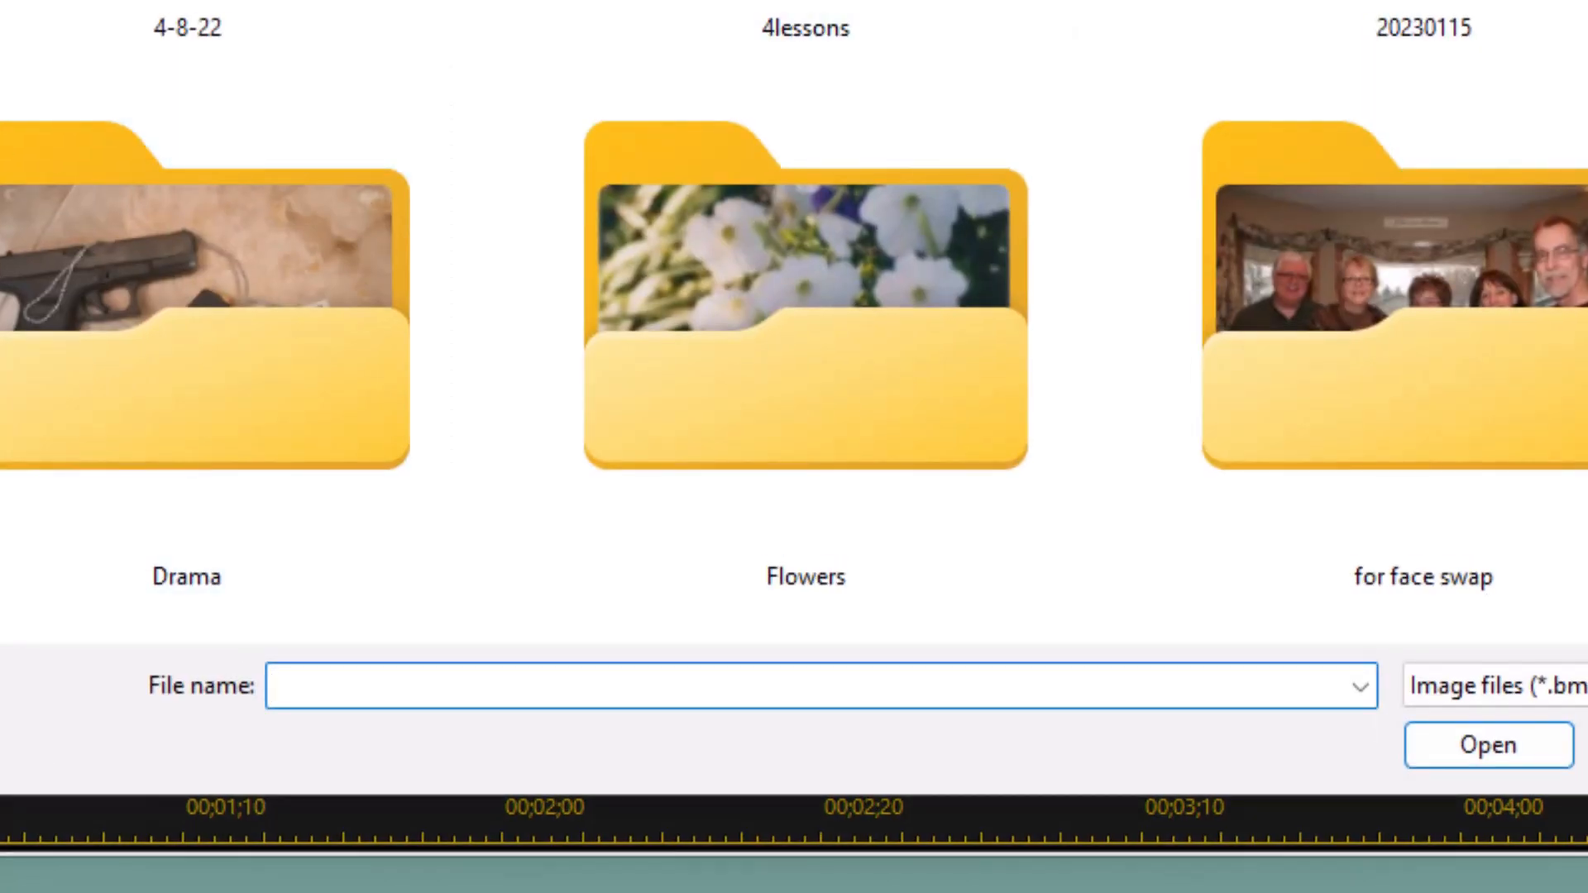
pyautogui.scroll(-10, 869, 174)
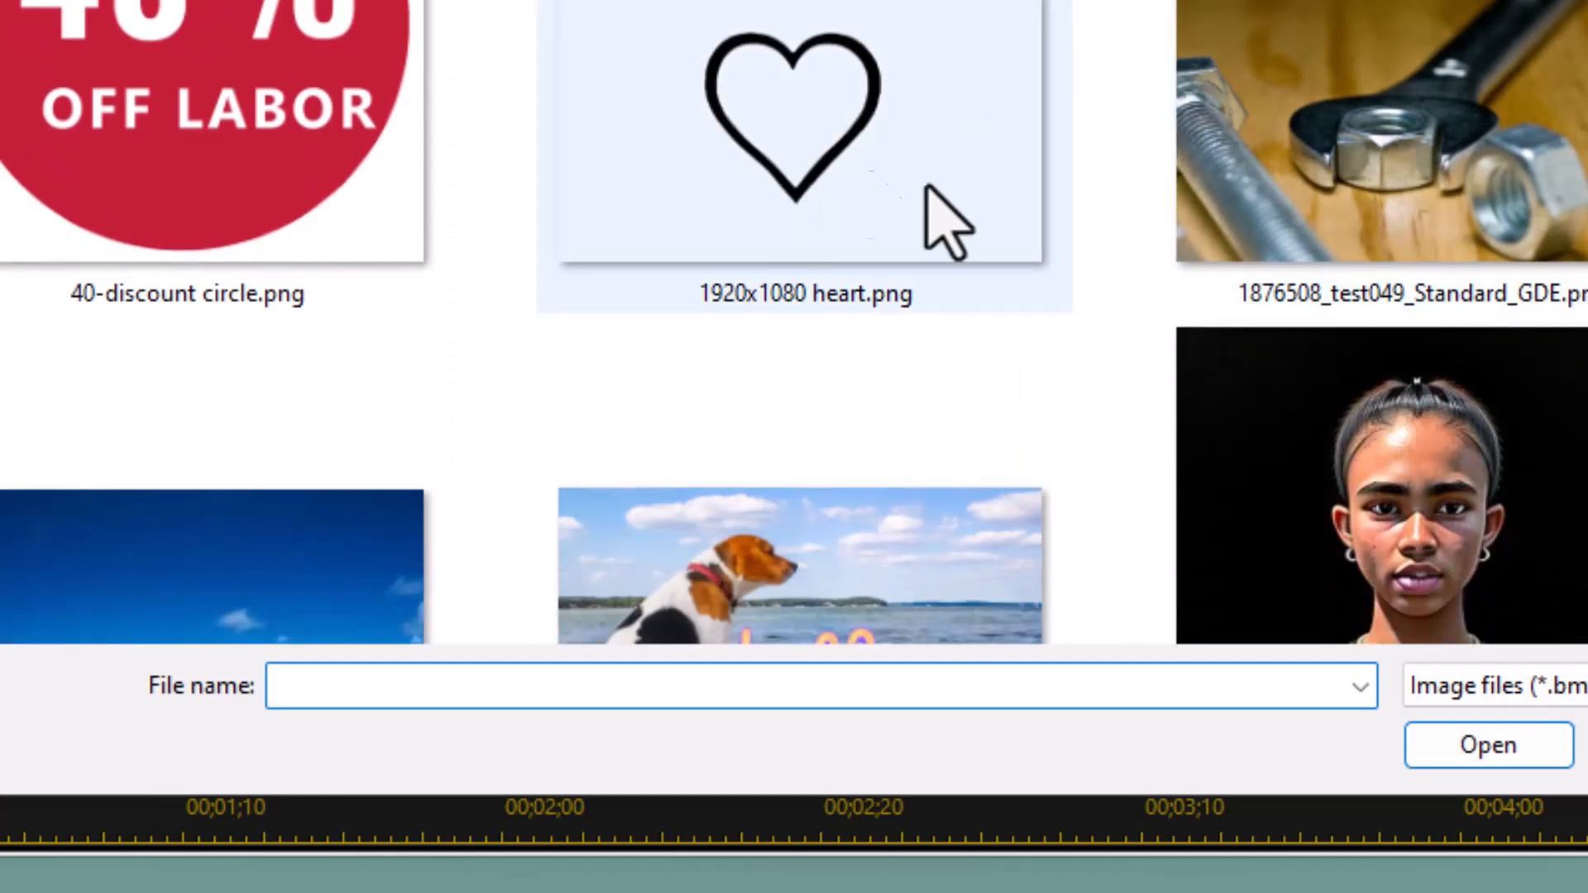
pyautogui.click(868, 147)
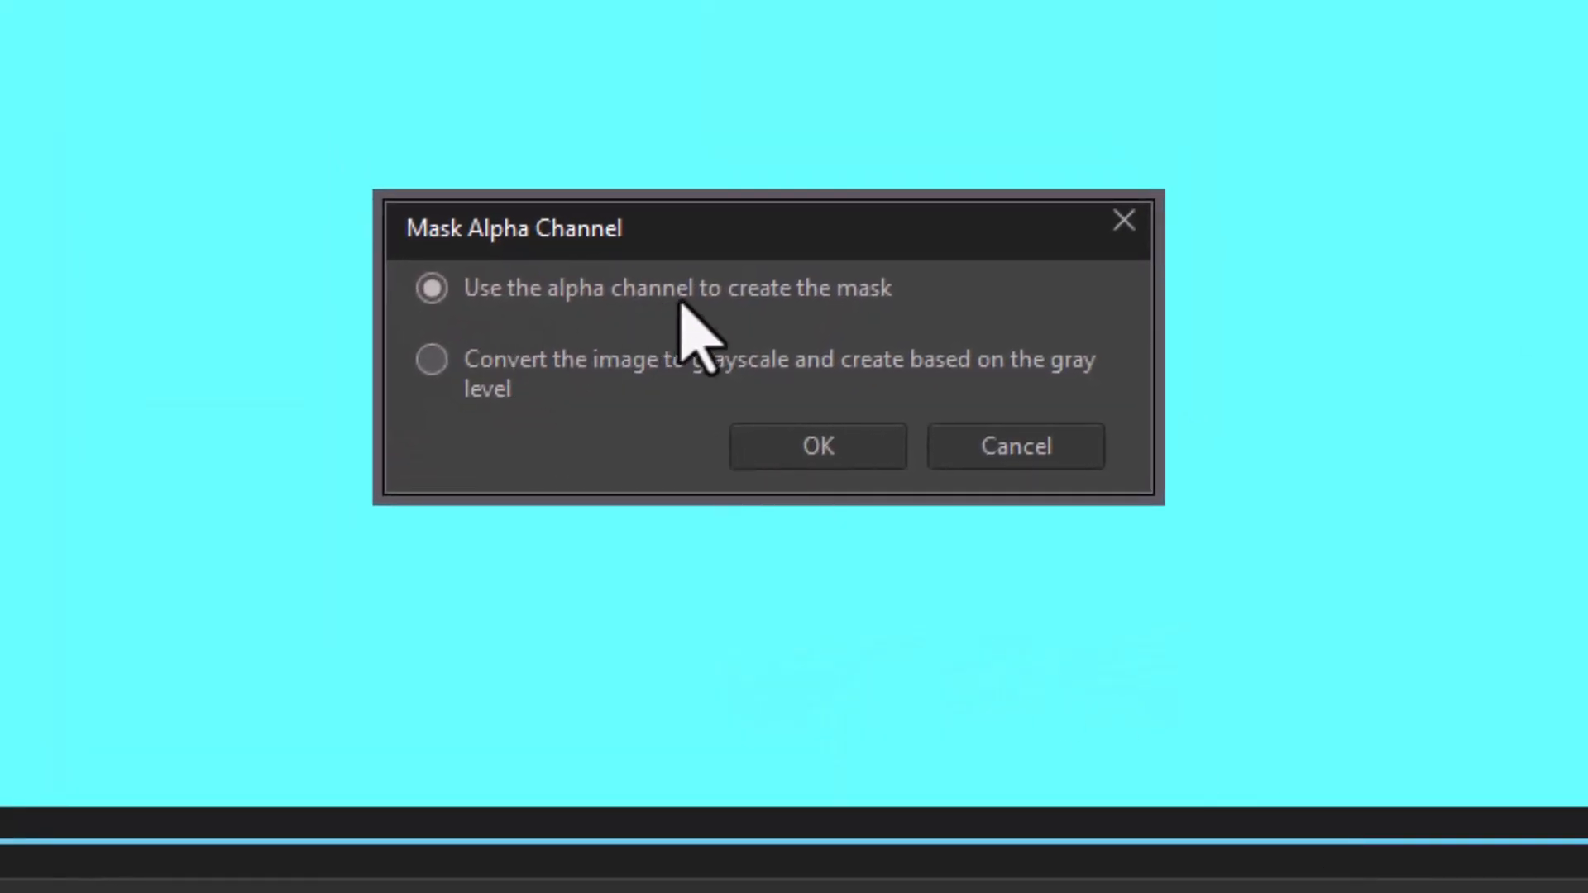
pyautogui.click(814, 448)
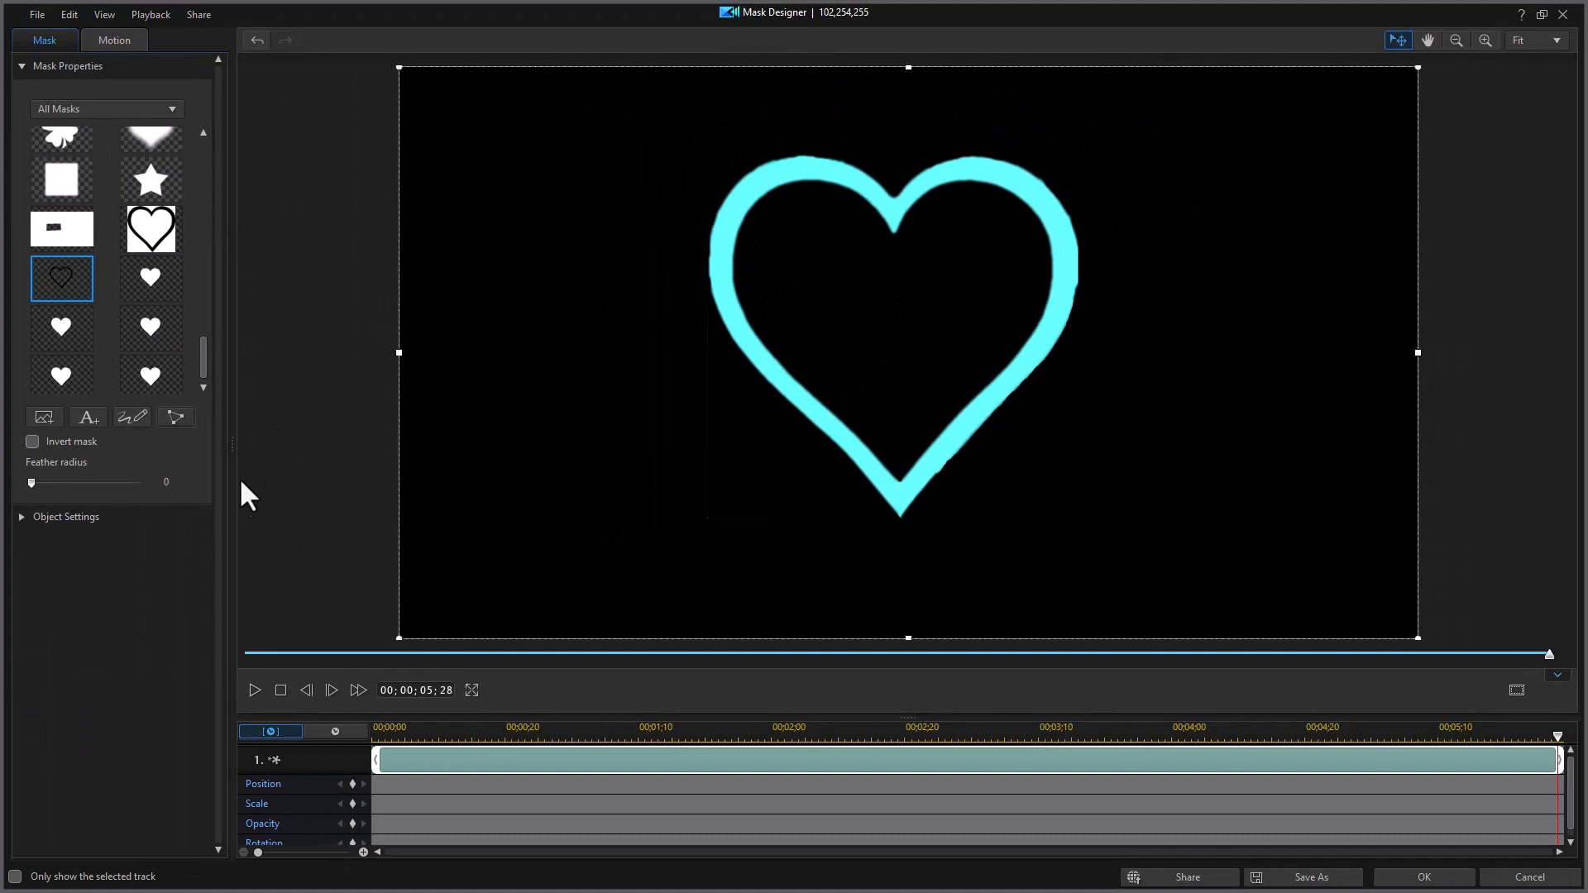
pyautogui.click(32, 442)
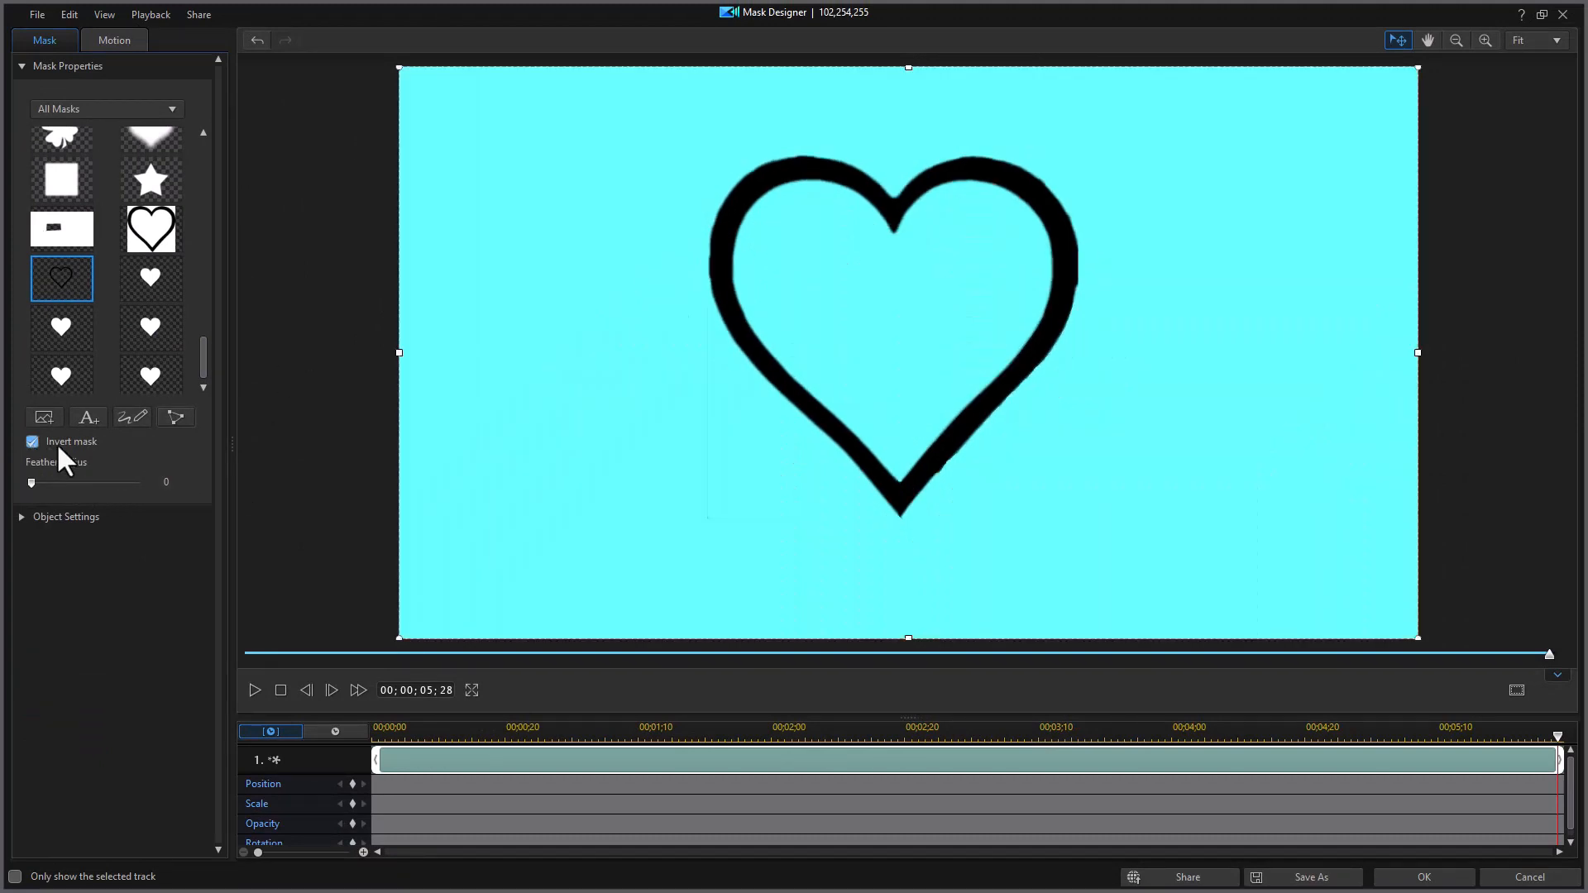
pyautogui.click(1424, 878)
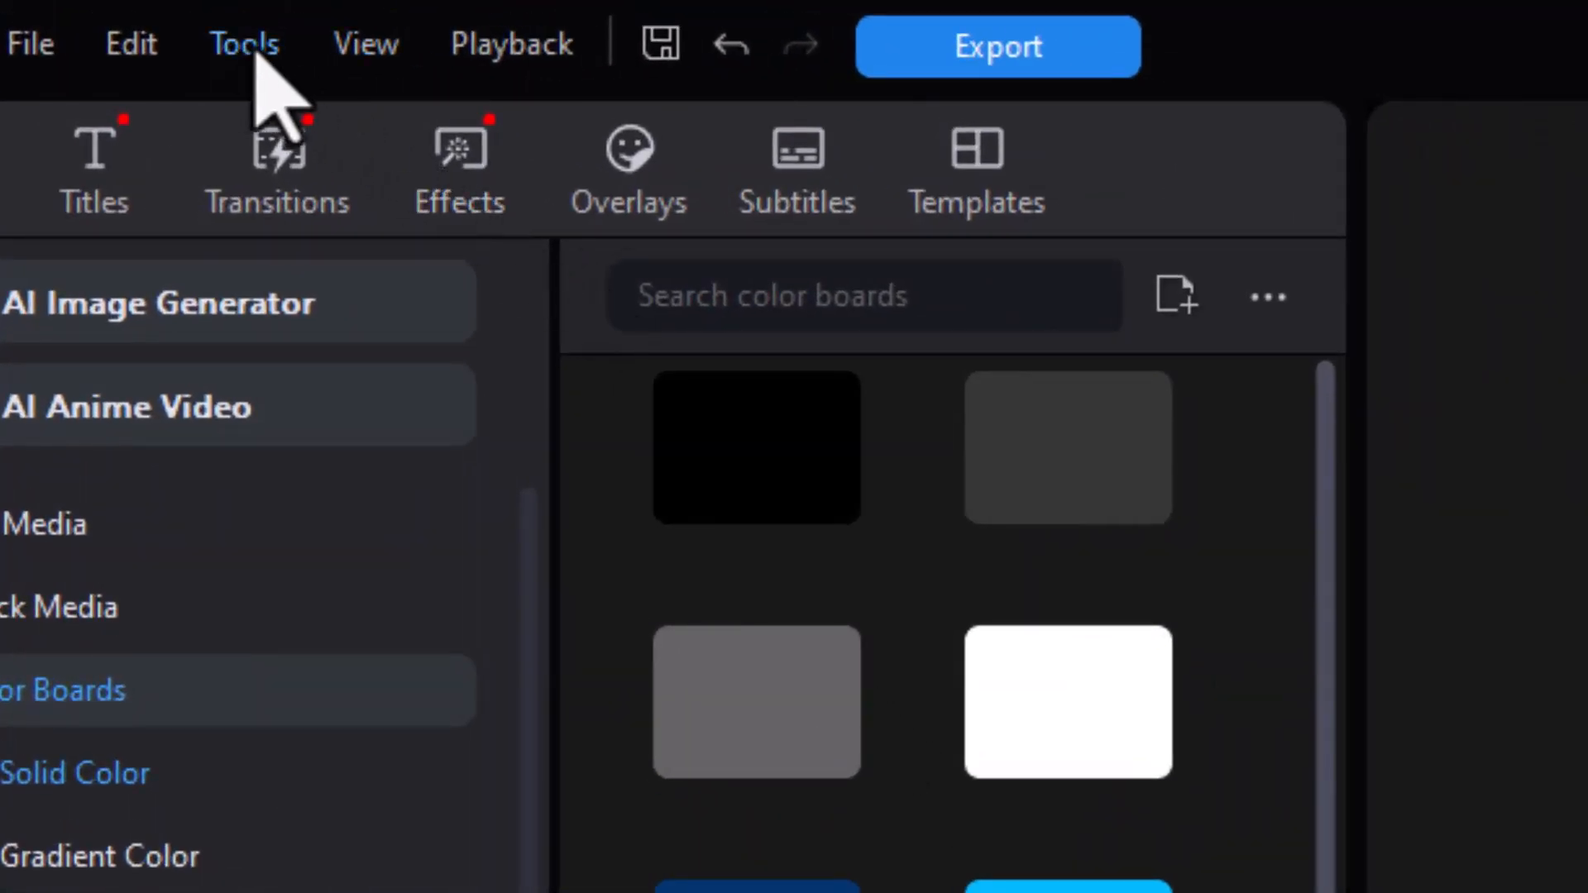
# Trace the heart outline in Paint Designer with a red pen of width 69 and save the drawing as the redheart1 template
pyautogui.click(253, 50)
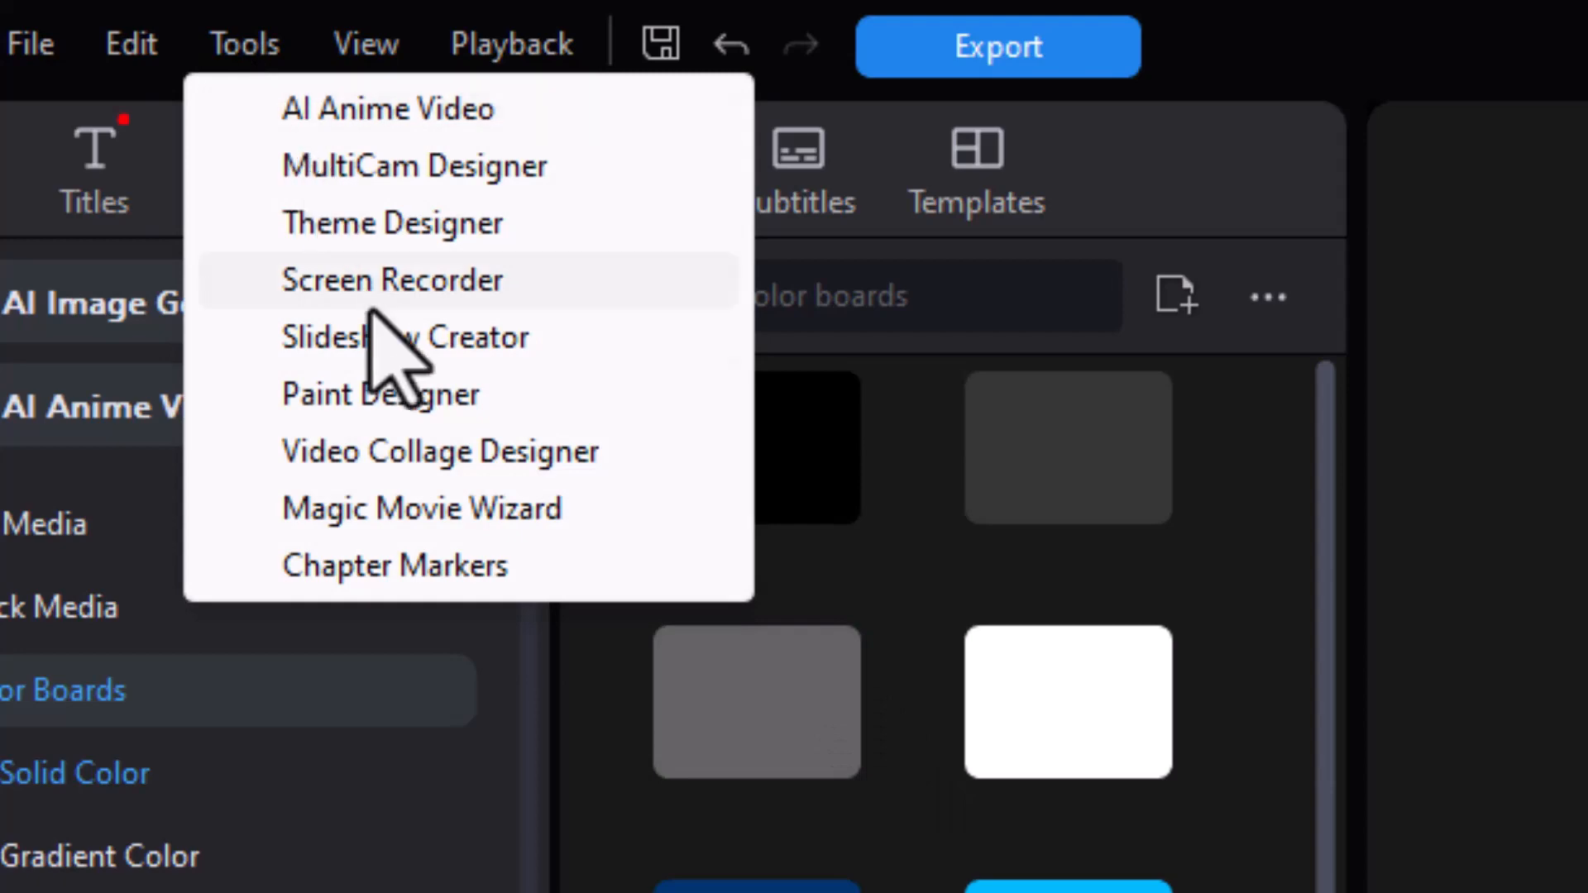
pyautogui.click(412, 398)
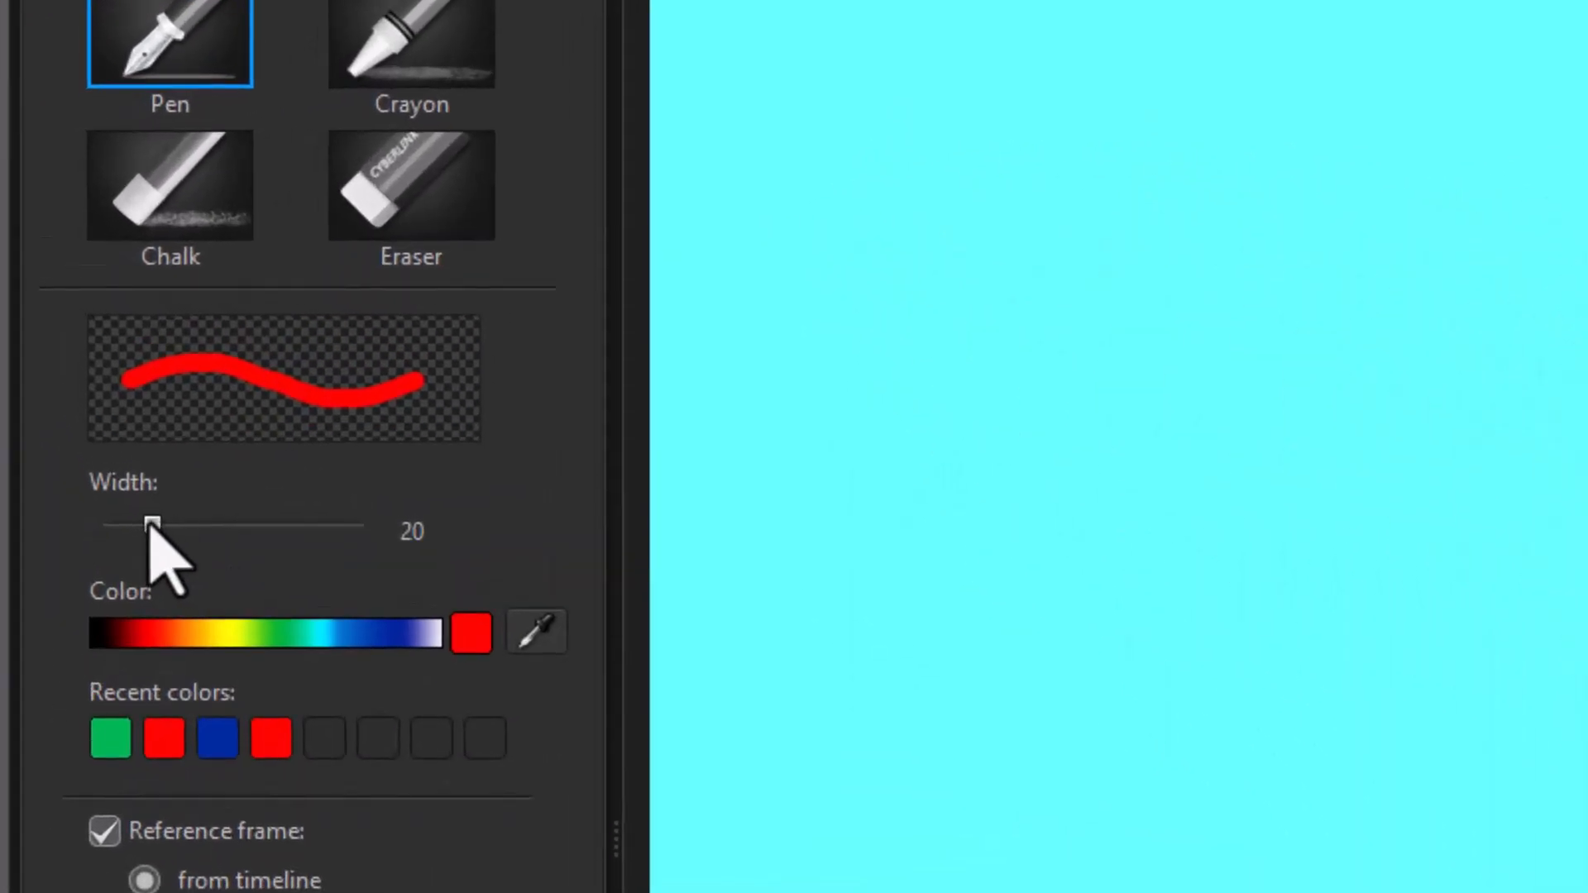
pyautogui.moveTo(152, 527); pyautogui.dragTo(274, 543)
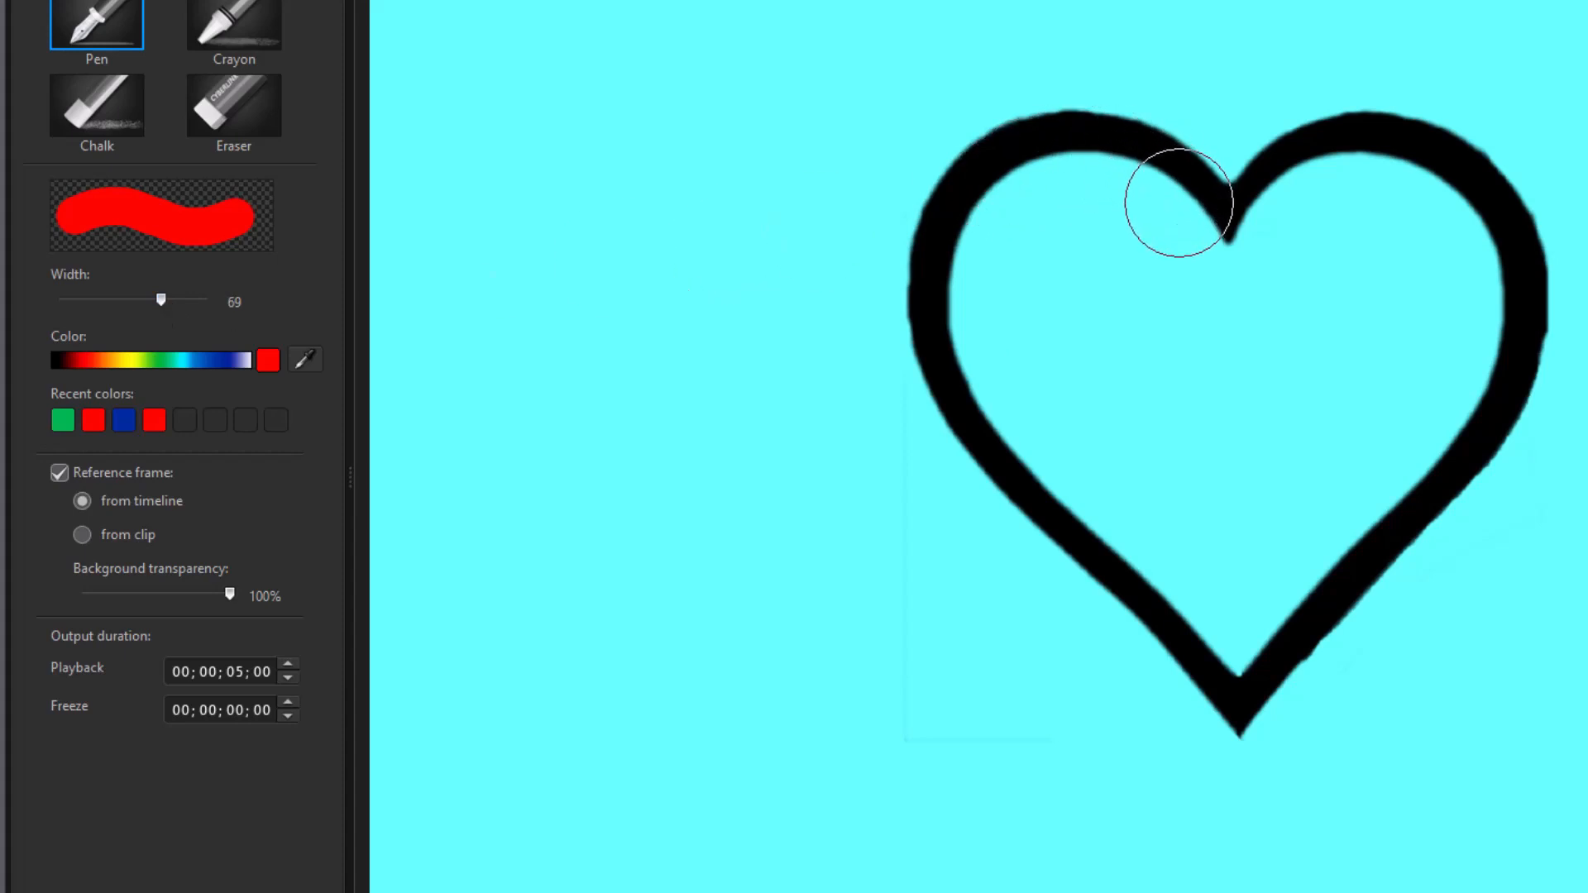
pyautogui.moveTo(1182, 205)
pyautogui.mouseDown()
pyautogui.moveTo(1082, 138)
pyautogui.moveTo(1018, 150)
pyautogui.moveTo(958, 197)
pyautogui.moveTo(931, 313)
pyautogui.moveTo(934, 388)
pyautogui.moveTo(966, 444)
pyautogui.moveTo(1194, 673)
pyautogui.mouseUp()
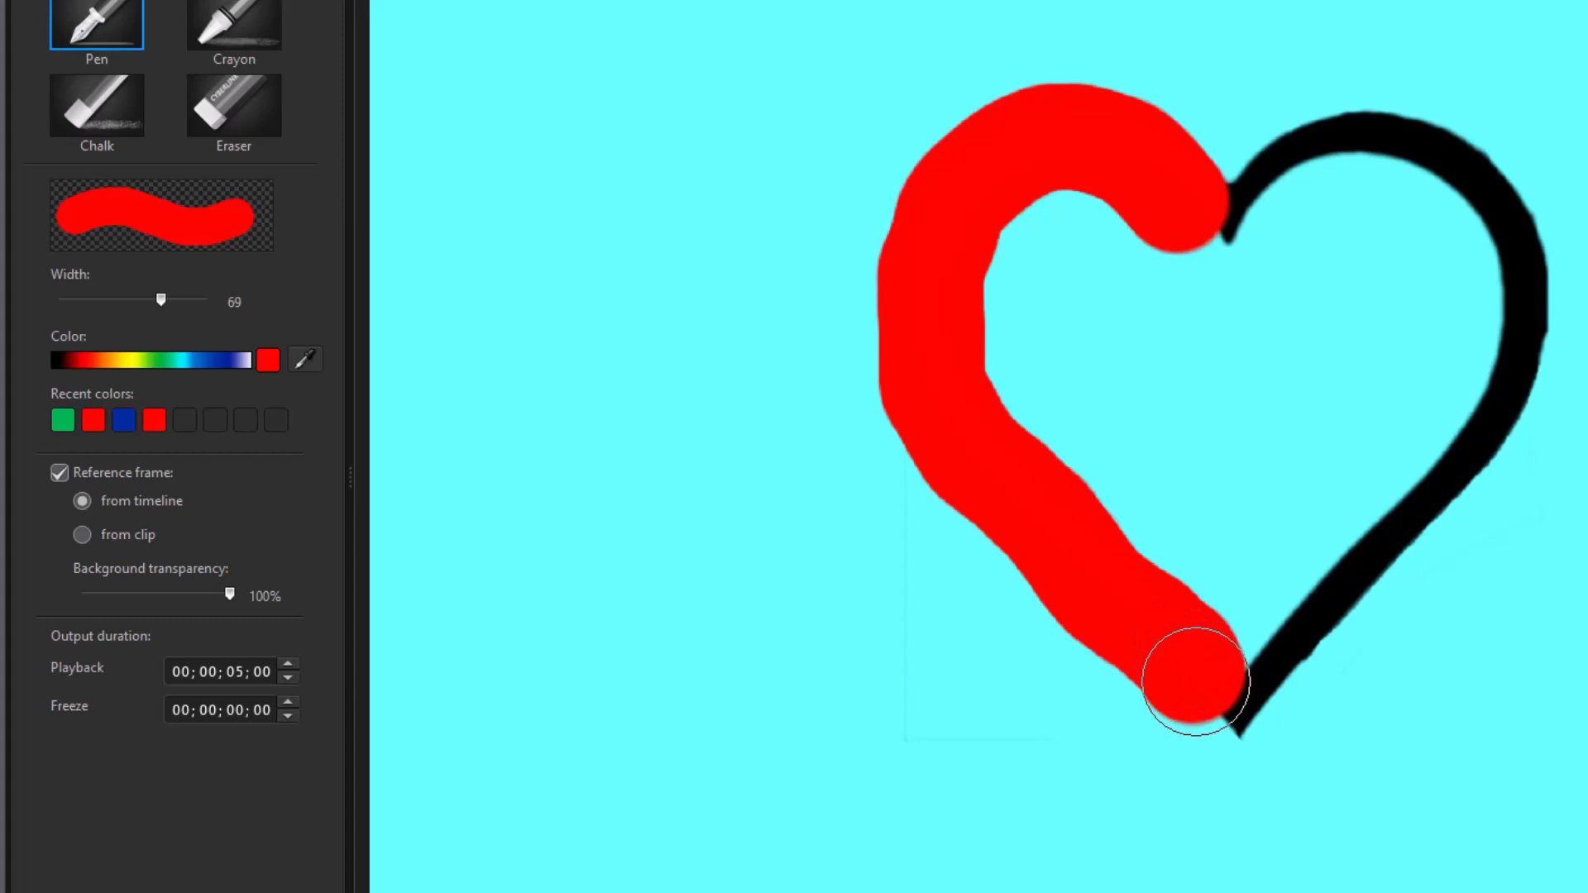
pyautogui.click(1242, 230)
pyautogui.moveTo(1242, 230)
pyautogui.mouseDown()
pyautogui.moveTo(1253, 178)
pyautogui.moveTo(1323, 146)
pyautogui.moveTo(1373, 141)
pyautogui.moveTo(1471, 184)
pyautogui.mouseUp()
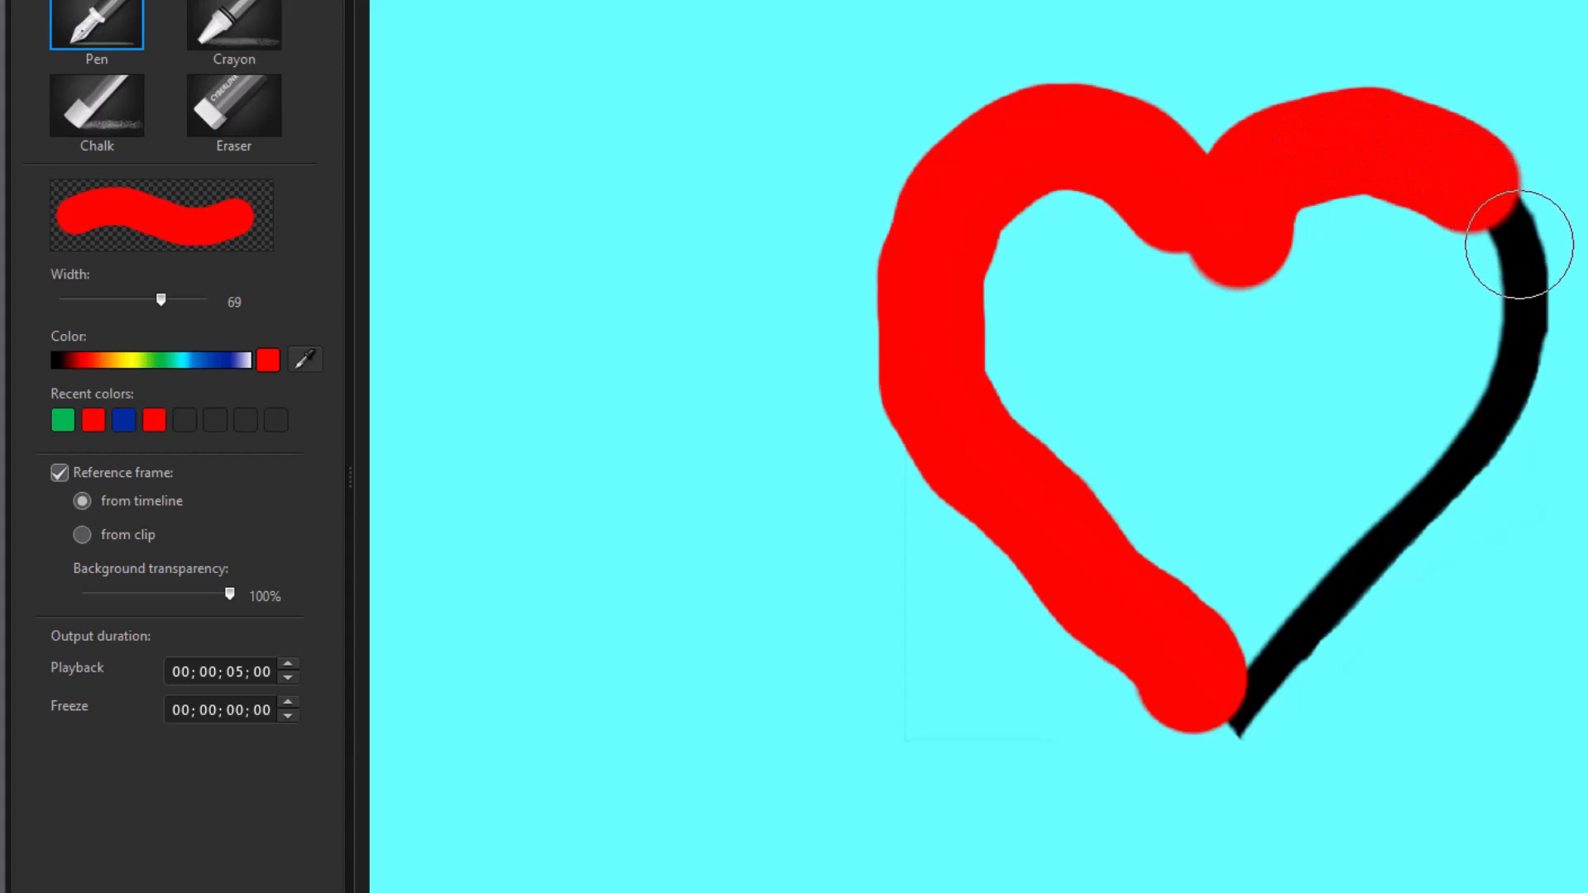
pyautogui.moveTo(1517, 242)
pyautogui.mouseDown()
pyautogui.moveTo(1538, 323)
pyautogui.moveTo(1498, 430)
pyautogui.moveTo(1158, 820)
pyautogui.mouseUp()
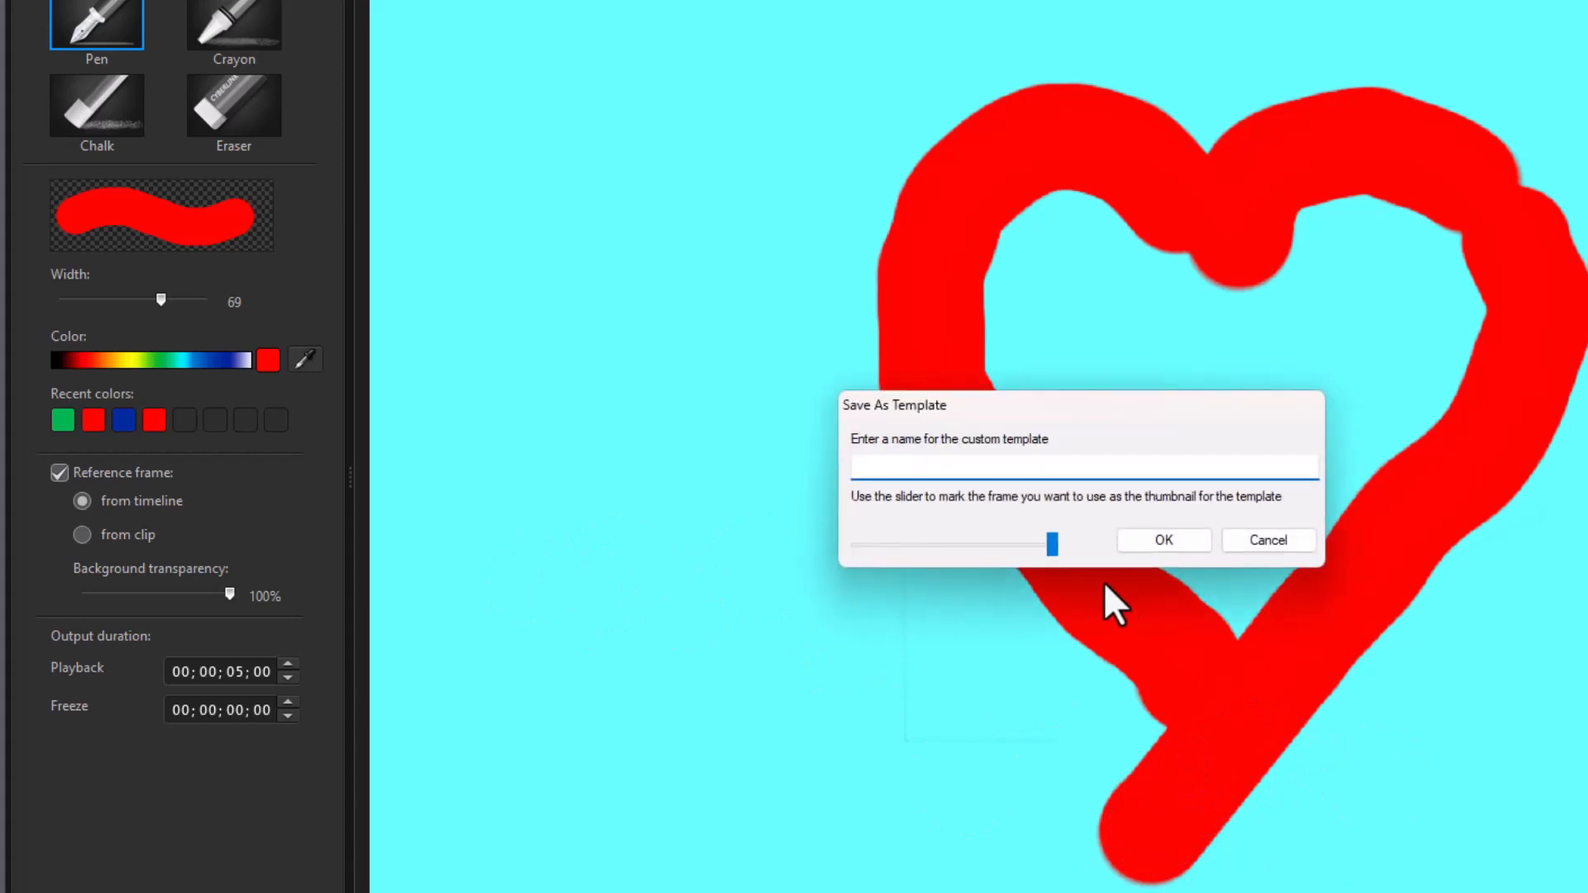
pyautogui.press('Return')
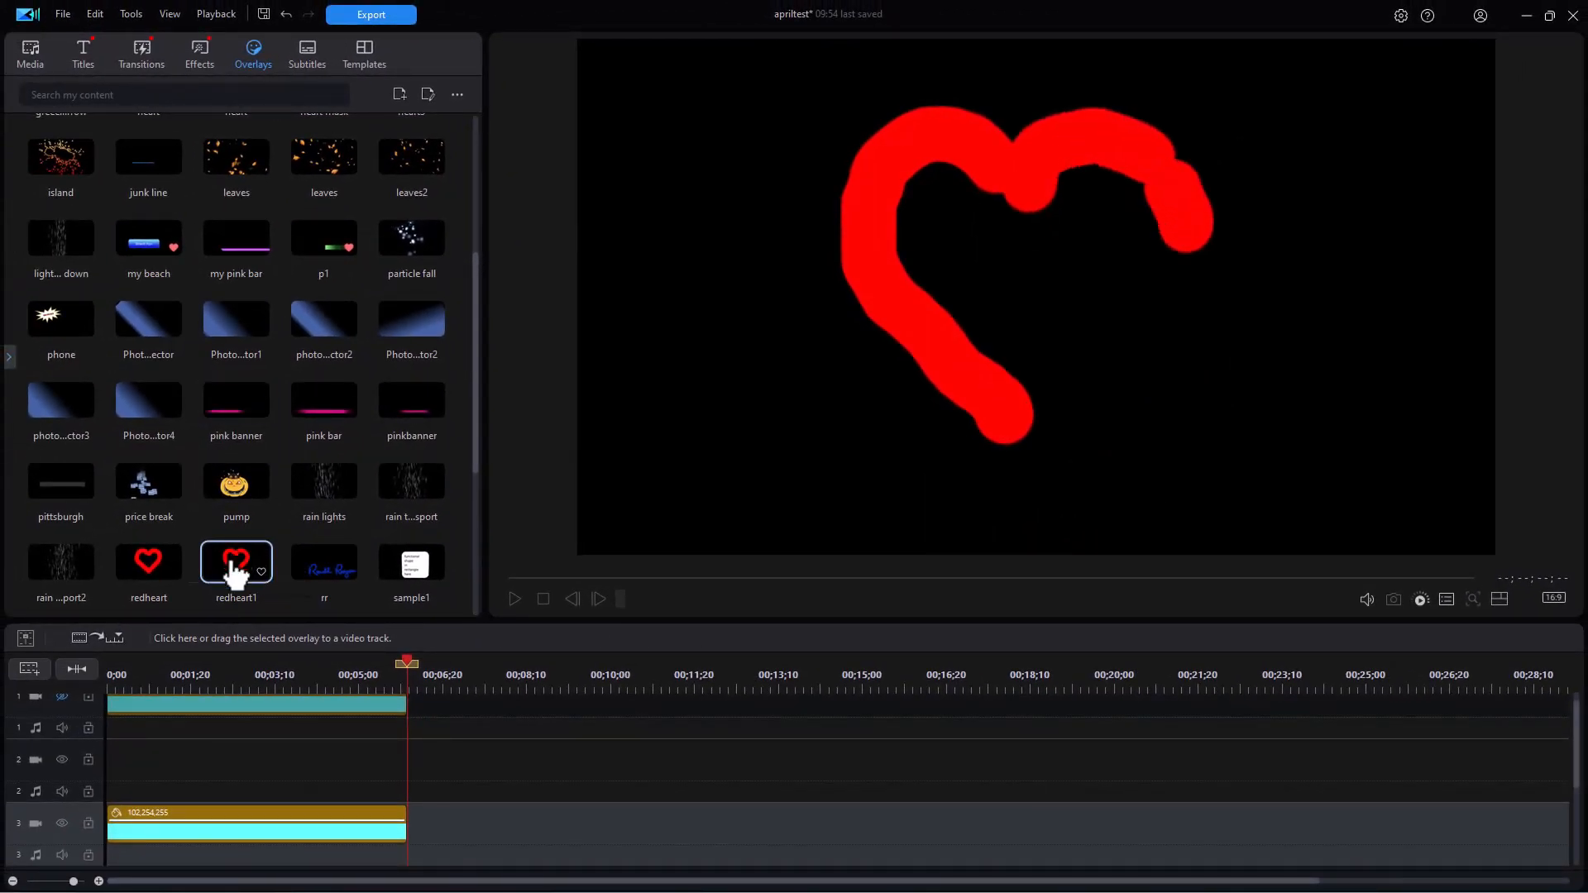
# Place the redheart1 overlay at the start of track 2, re-enable track 1 and preview the animation
pyautogui.moveTo(234, 571); pyautogui.dragTo(105, 775)
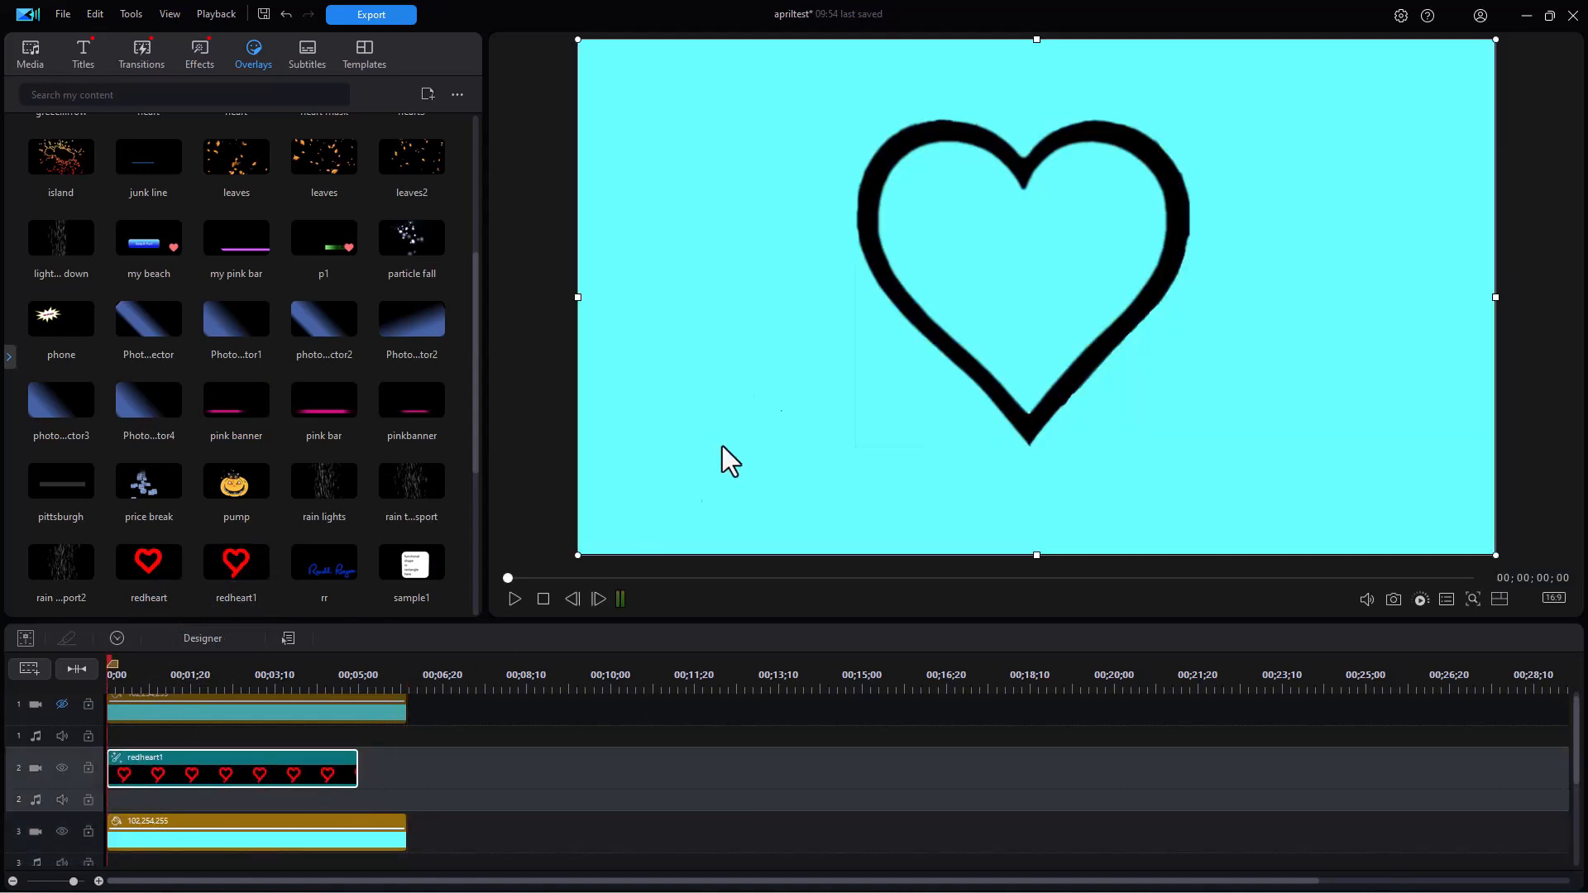
pyautogui.click(62, 703)
pyautogui.click(514, 597)
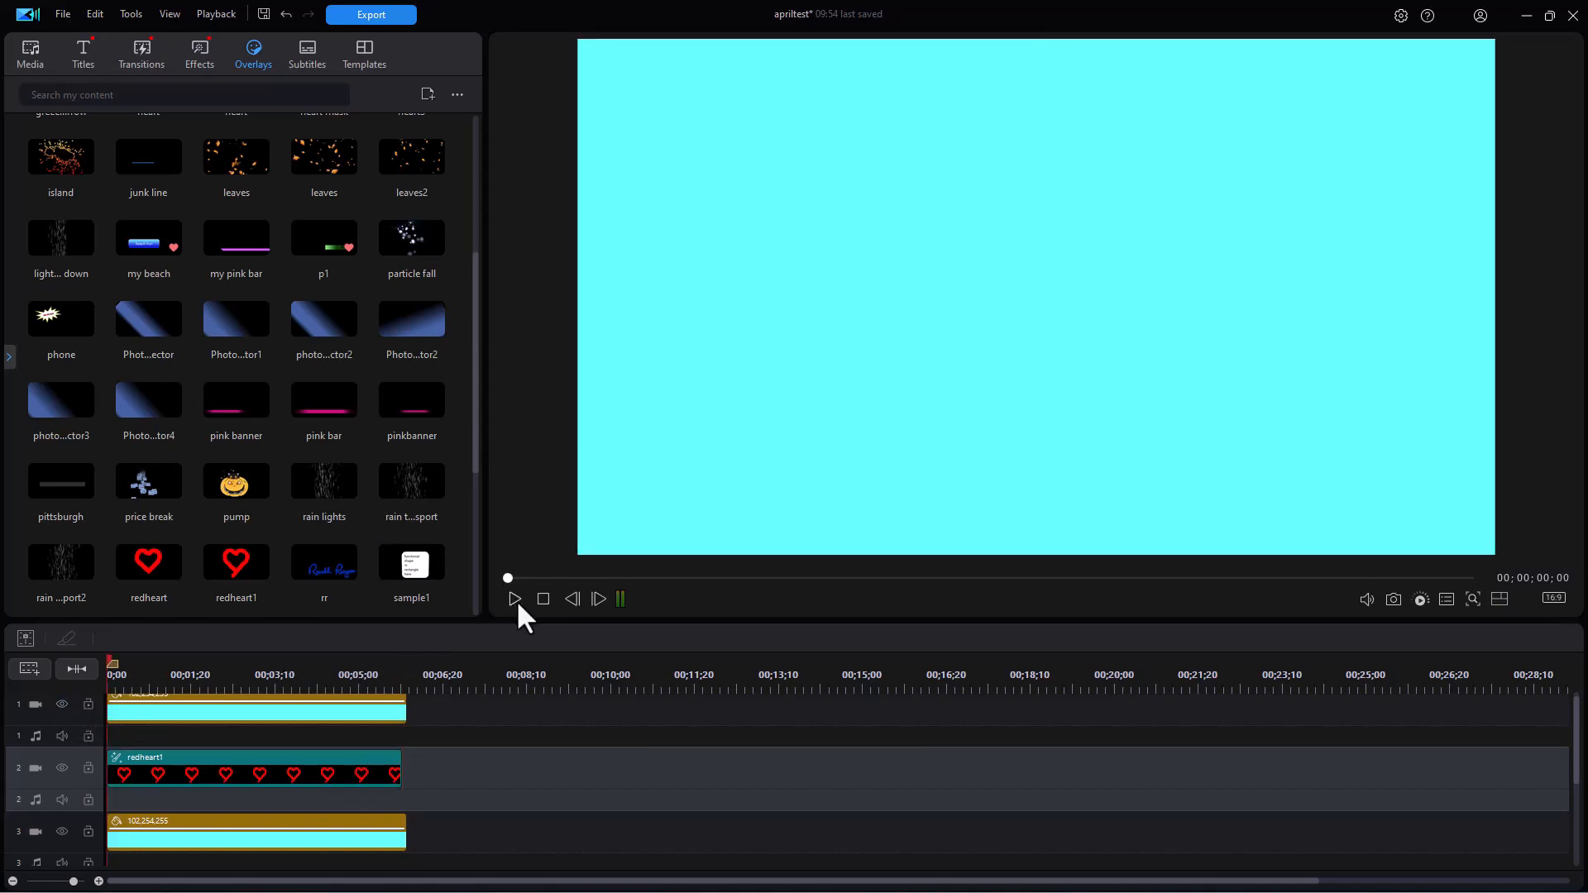
pyautogui.click(515, 599)
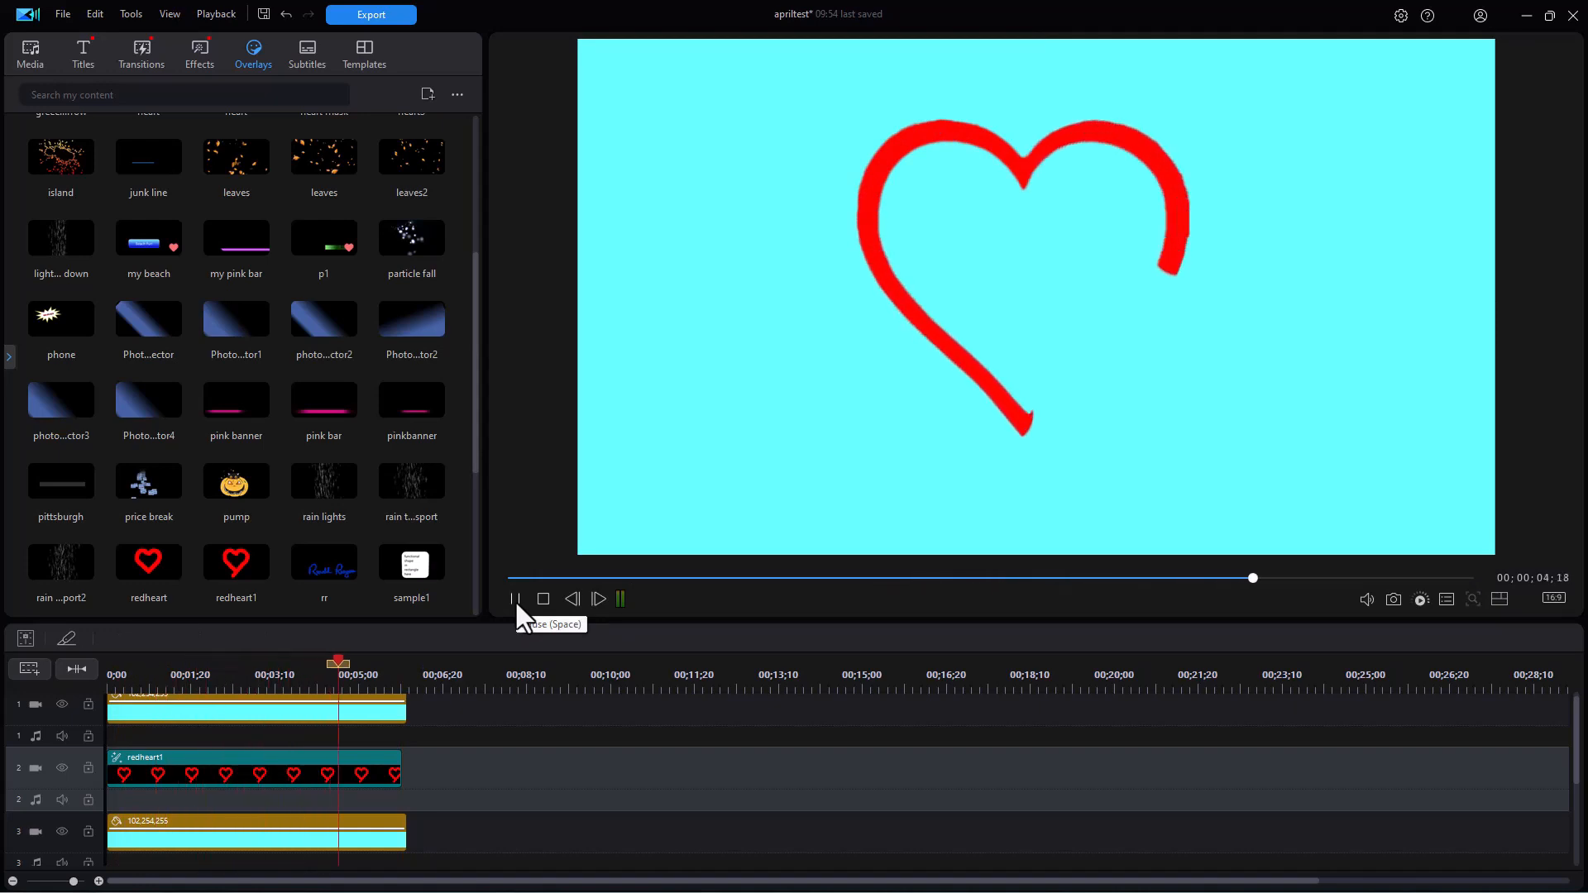
# Set the redheart1 drawing's output duration to 00;00;03;00 for playback and 00;00;00;16 for freeze in Paint Designer
pyautogui.click(341, 762)
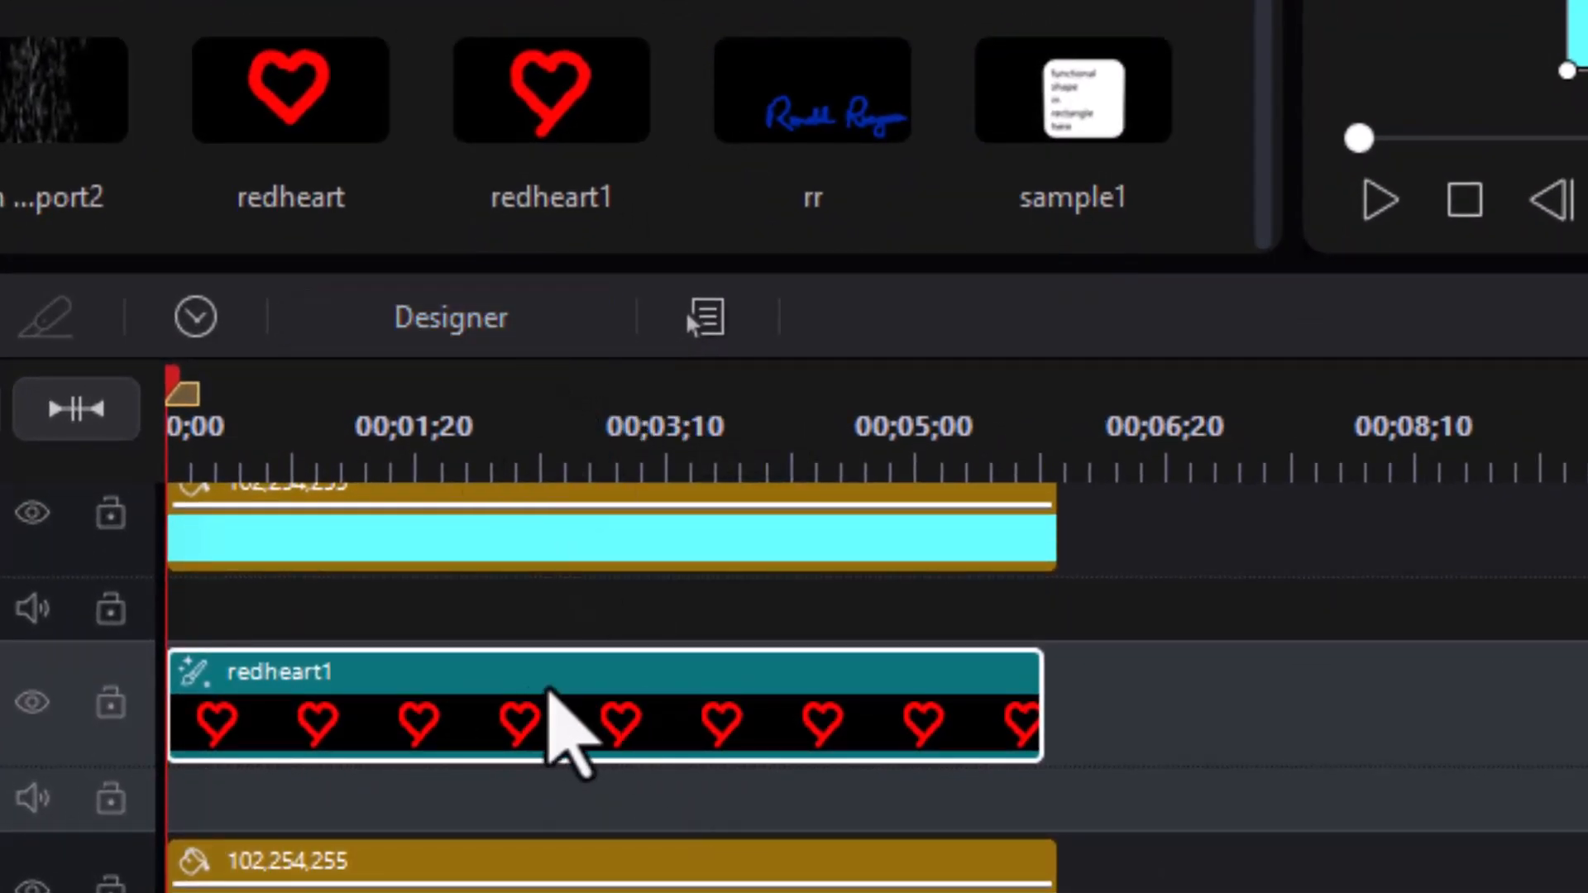
pyautogui.click(514, 327)
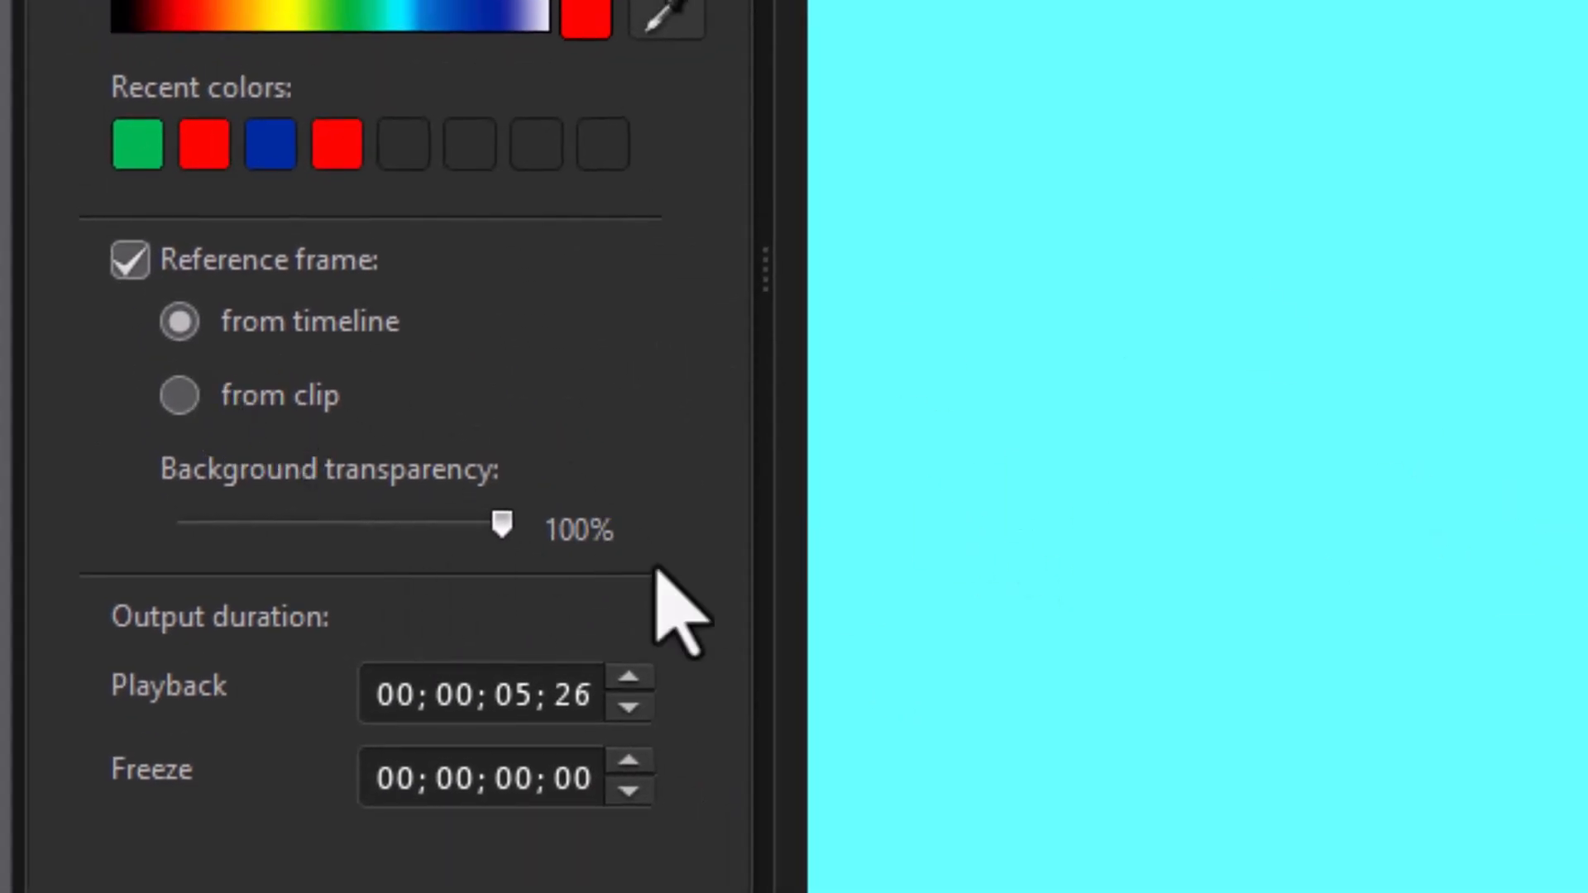
pyautogui.click(520, 696)
pyautogui.write('0')
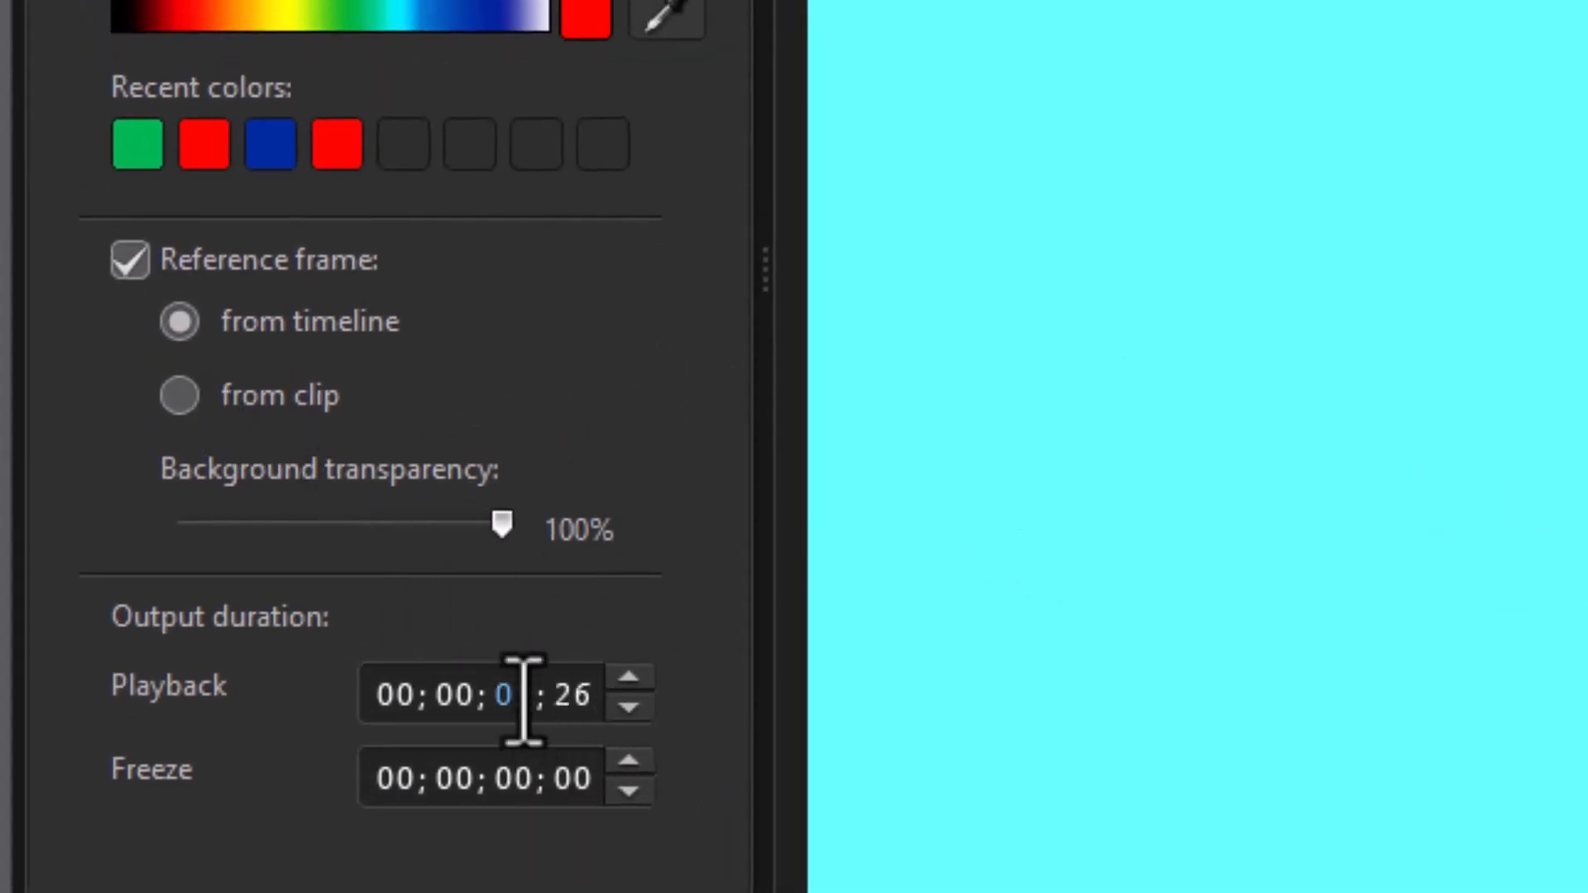
pyautogui.write('3;00')
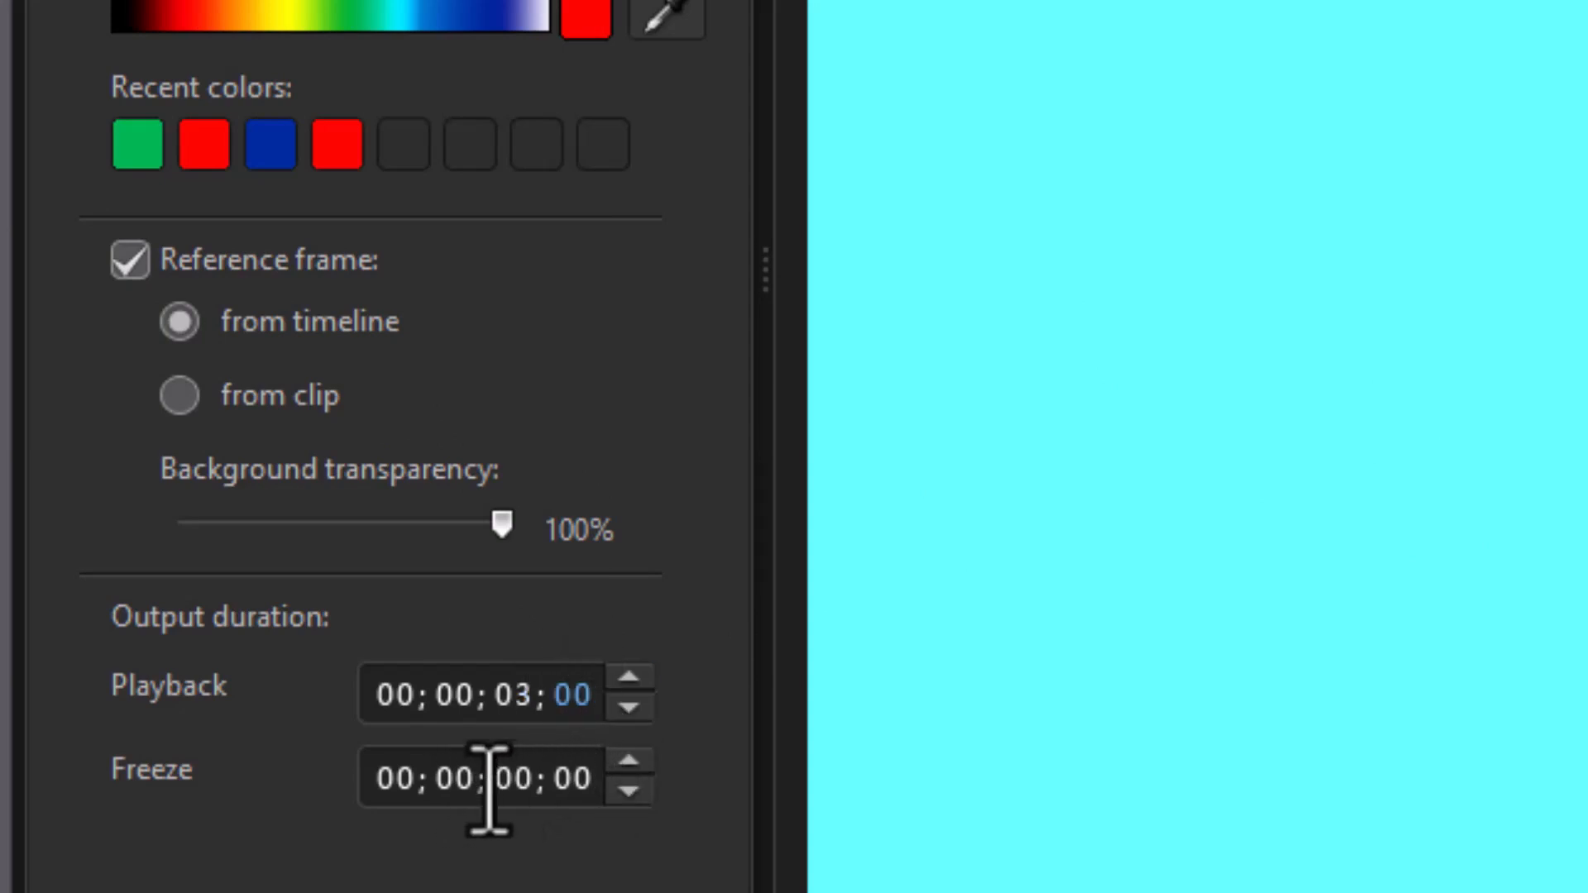
pyautogui.click(520, 785)
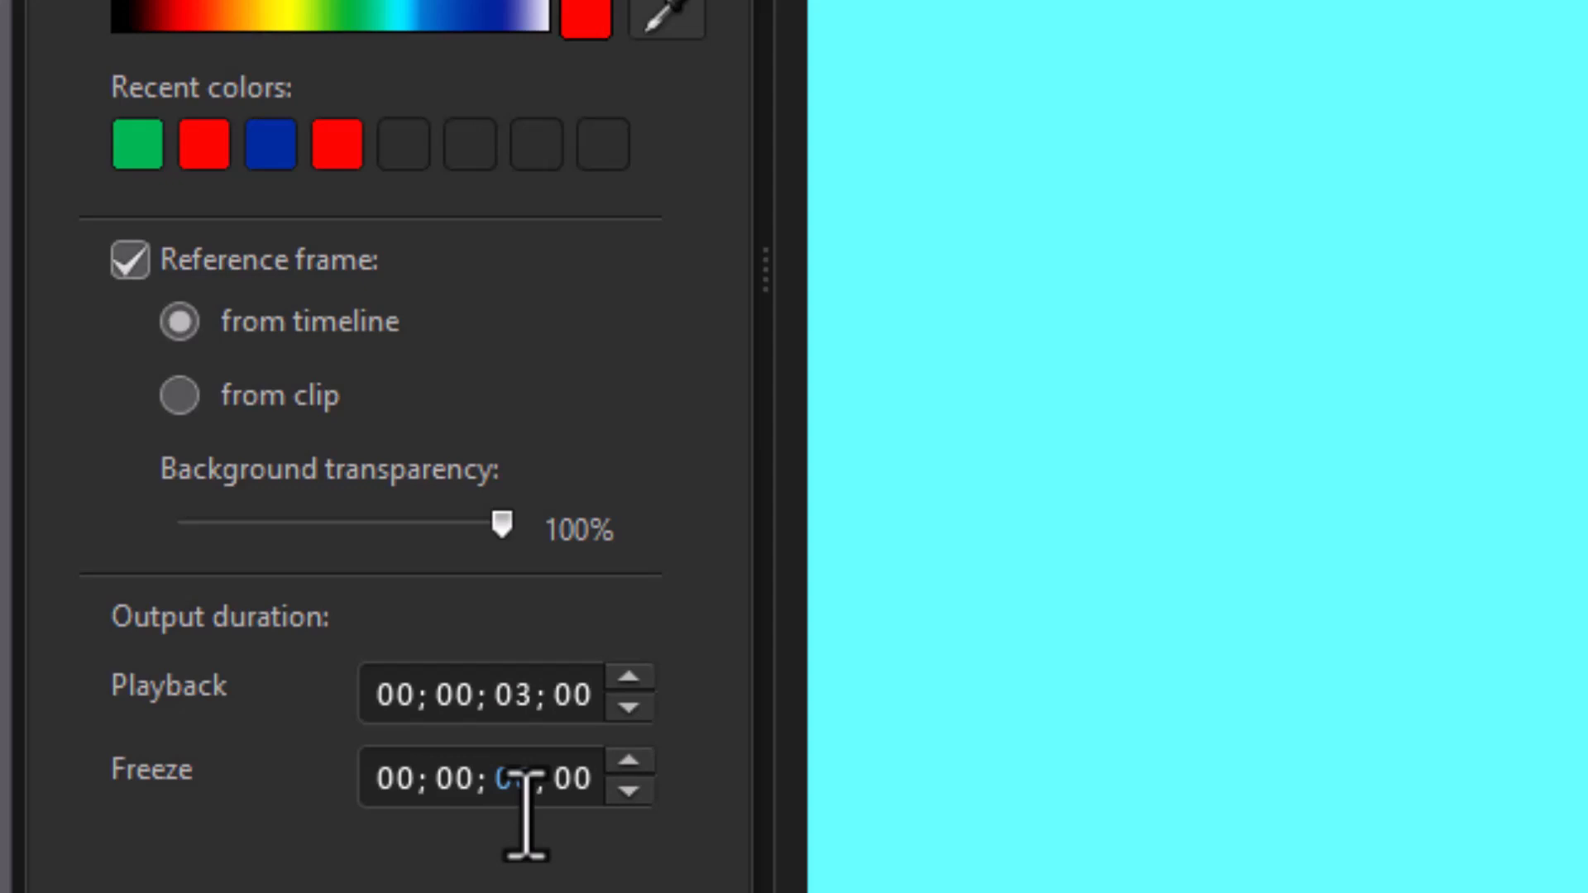
pyautogui.click(581, 785)
pyautogui.write('16')
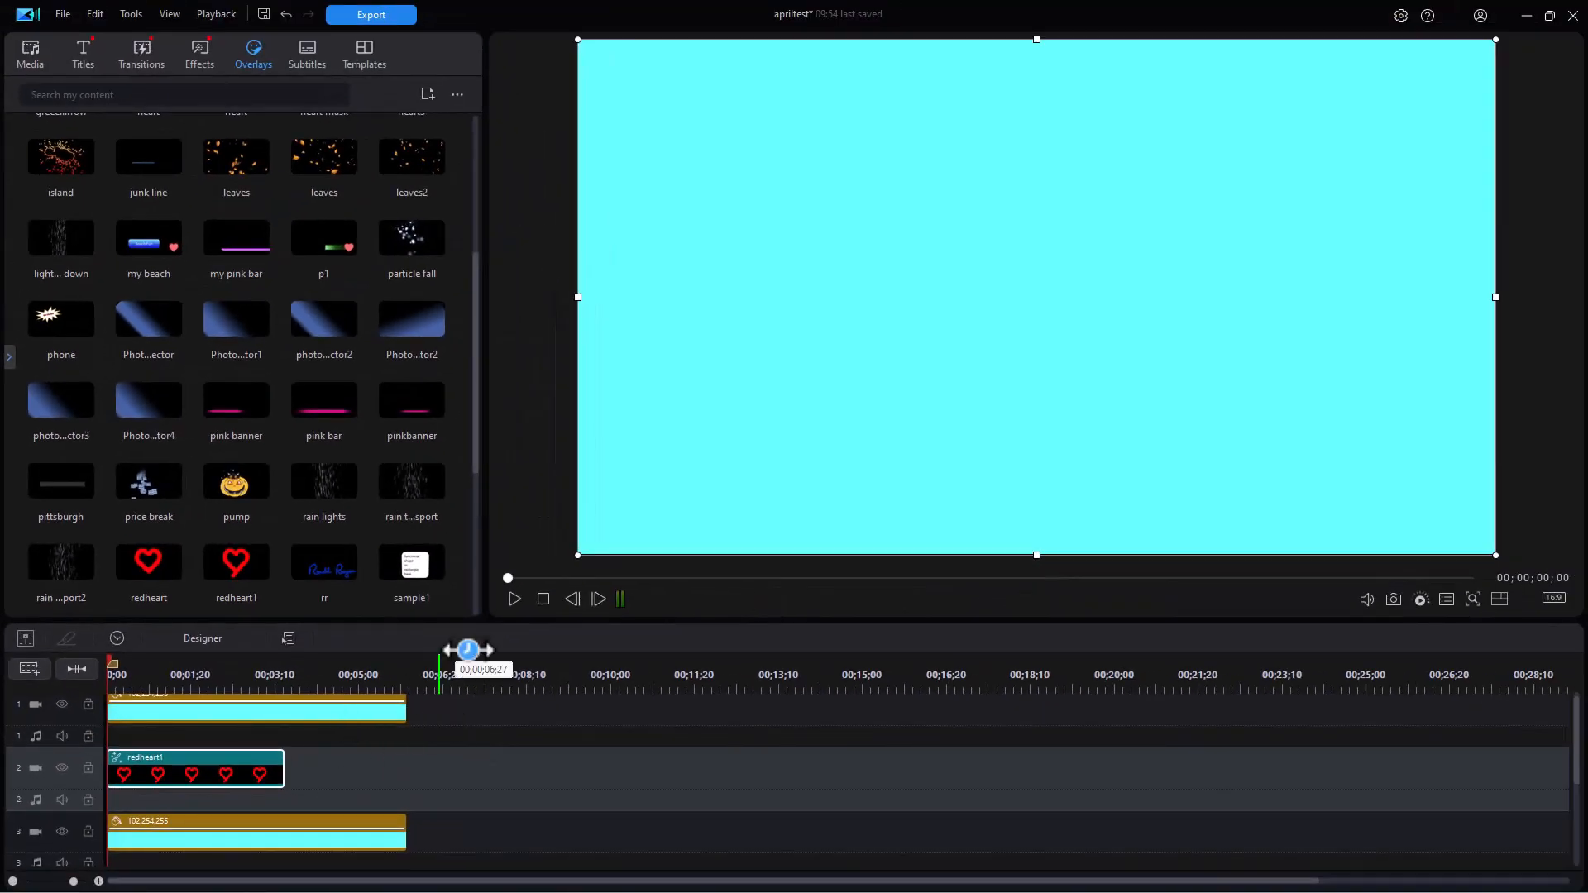
# Play the timeline to check the drawing speed of the heart and its final freeze
pyautogui.click(514, 597)
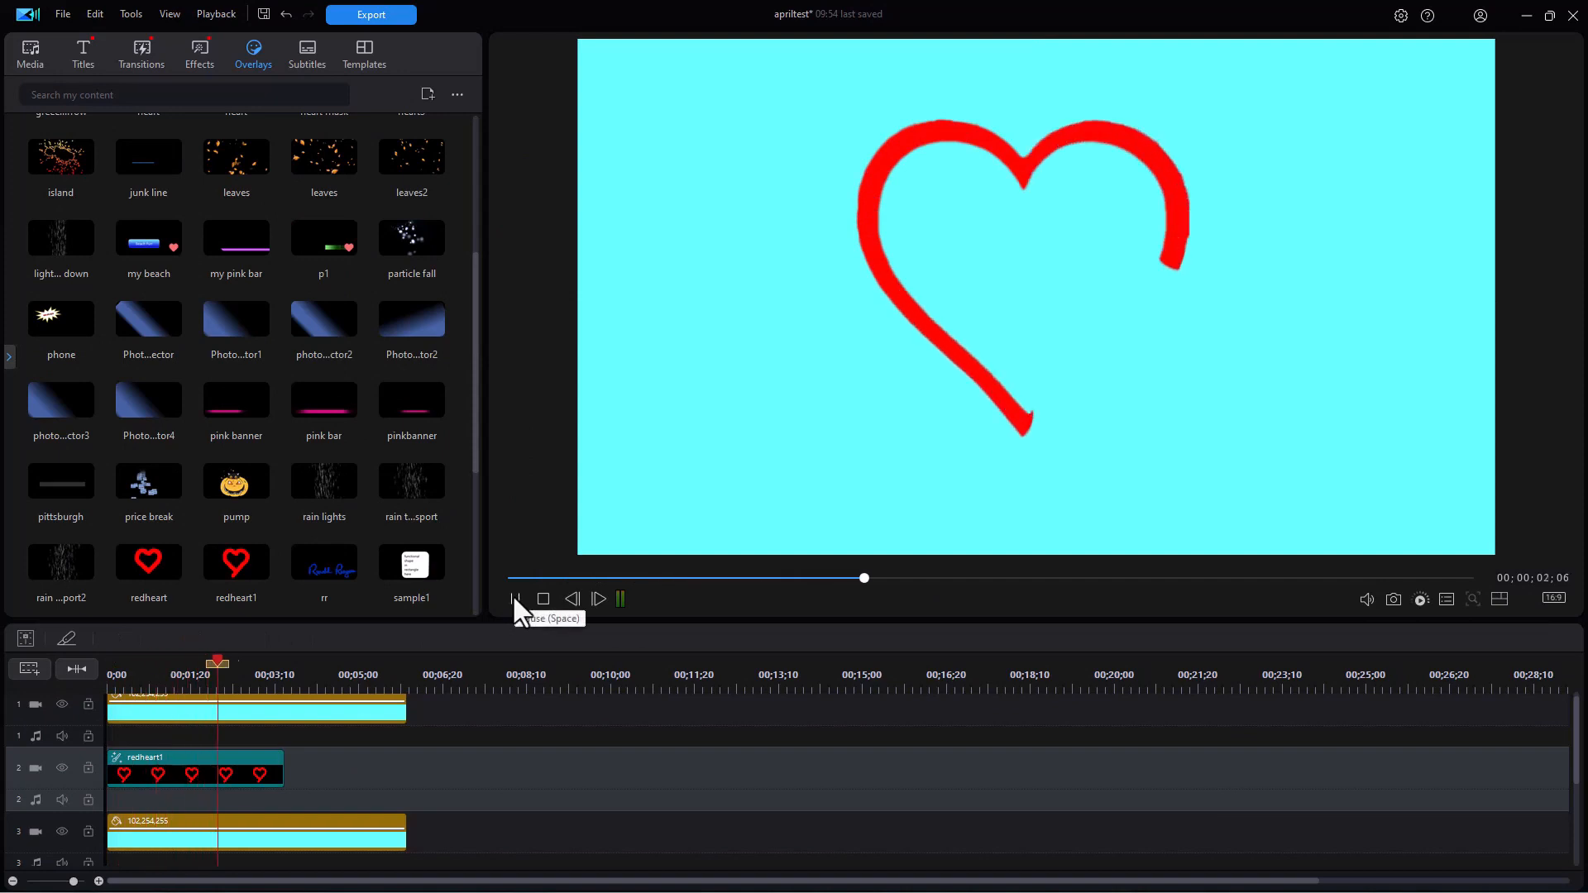
pyautogui.click(514, 597)
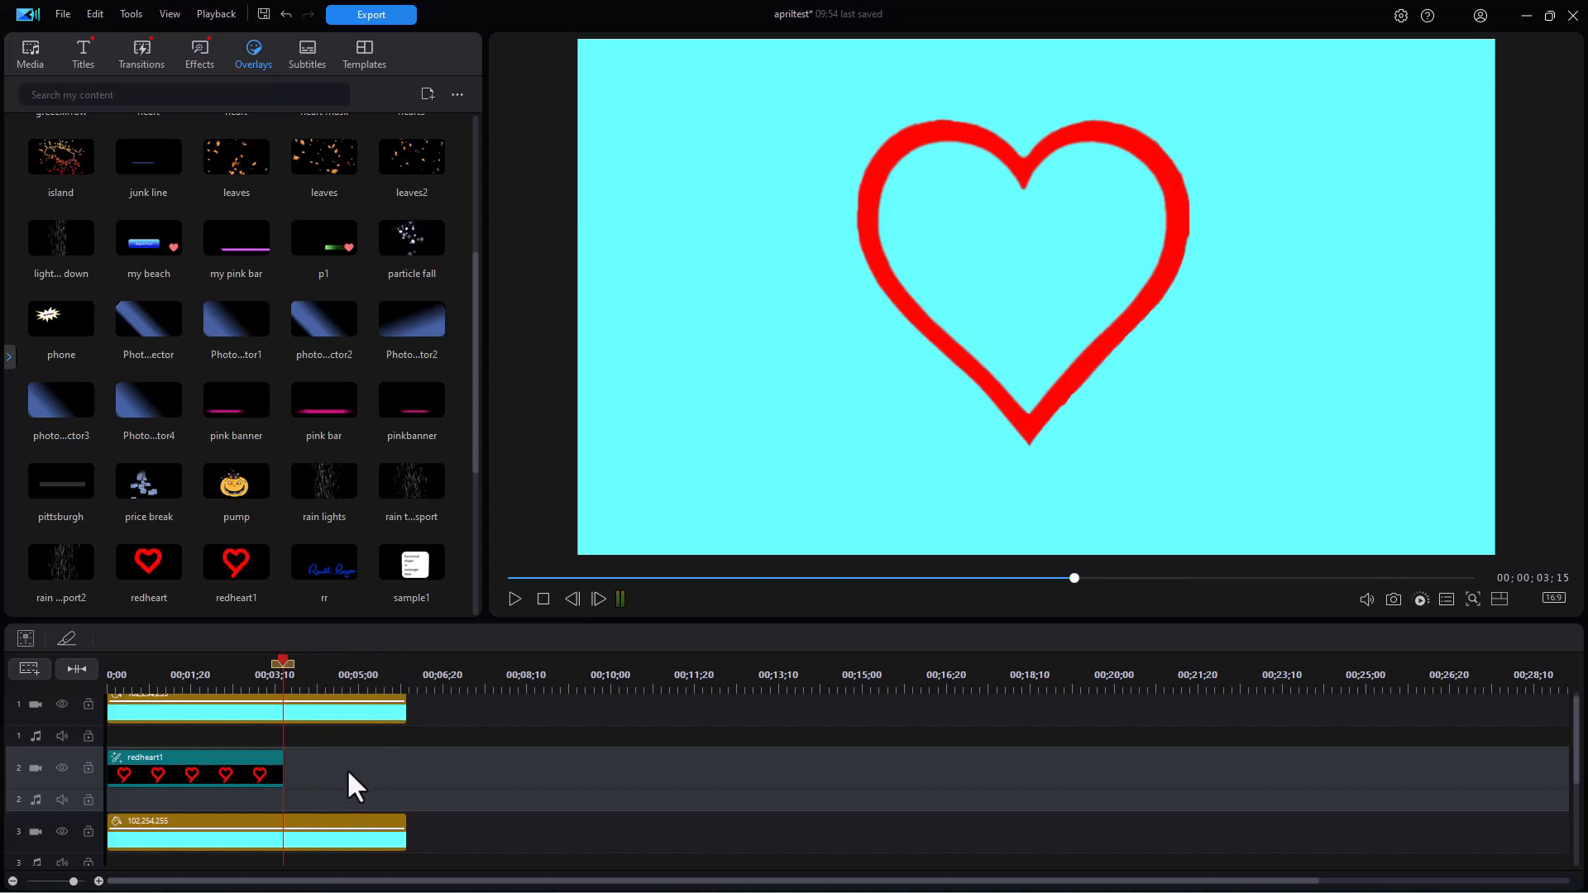
# Save a snapshot of the finished heart frame as redheart1.jpg
pyautogui.press('p')
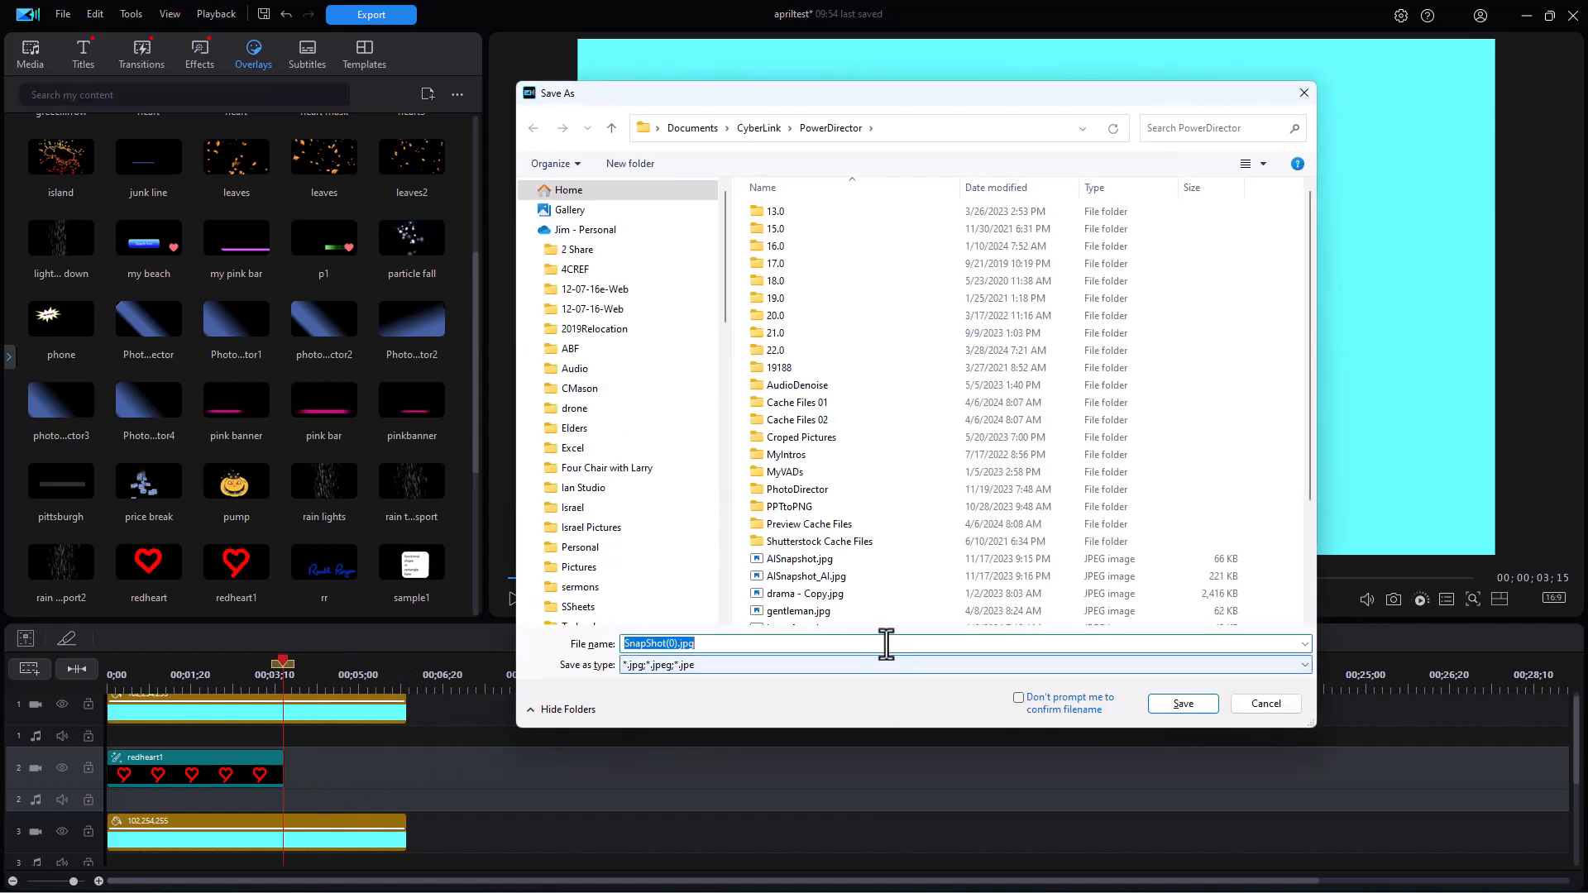
pyautogui.write('red')
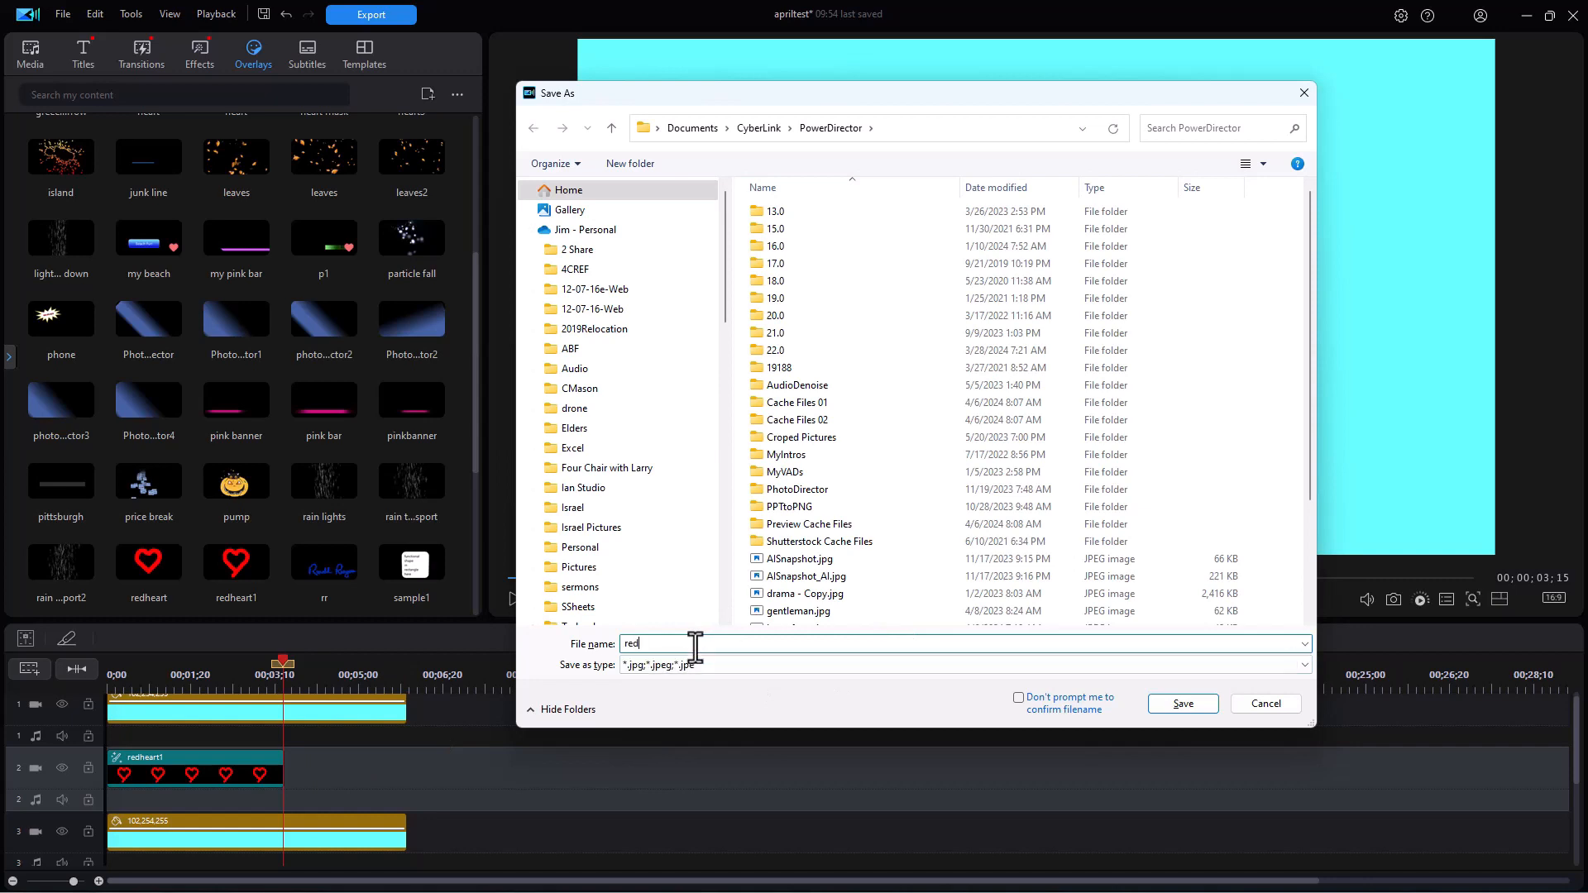
pyautogui.press('Return')
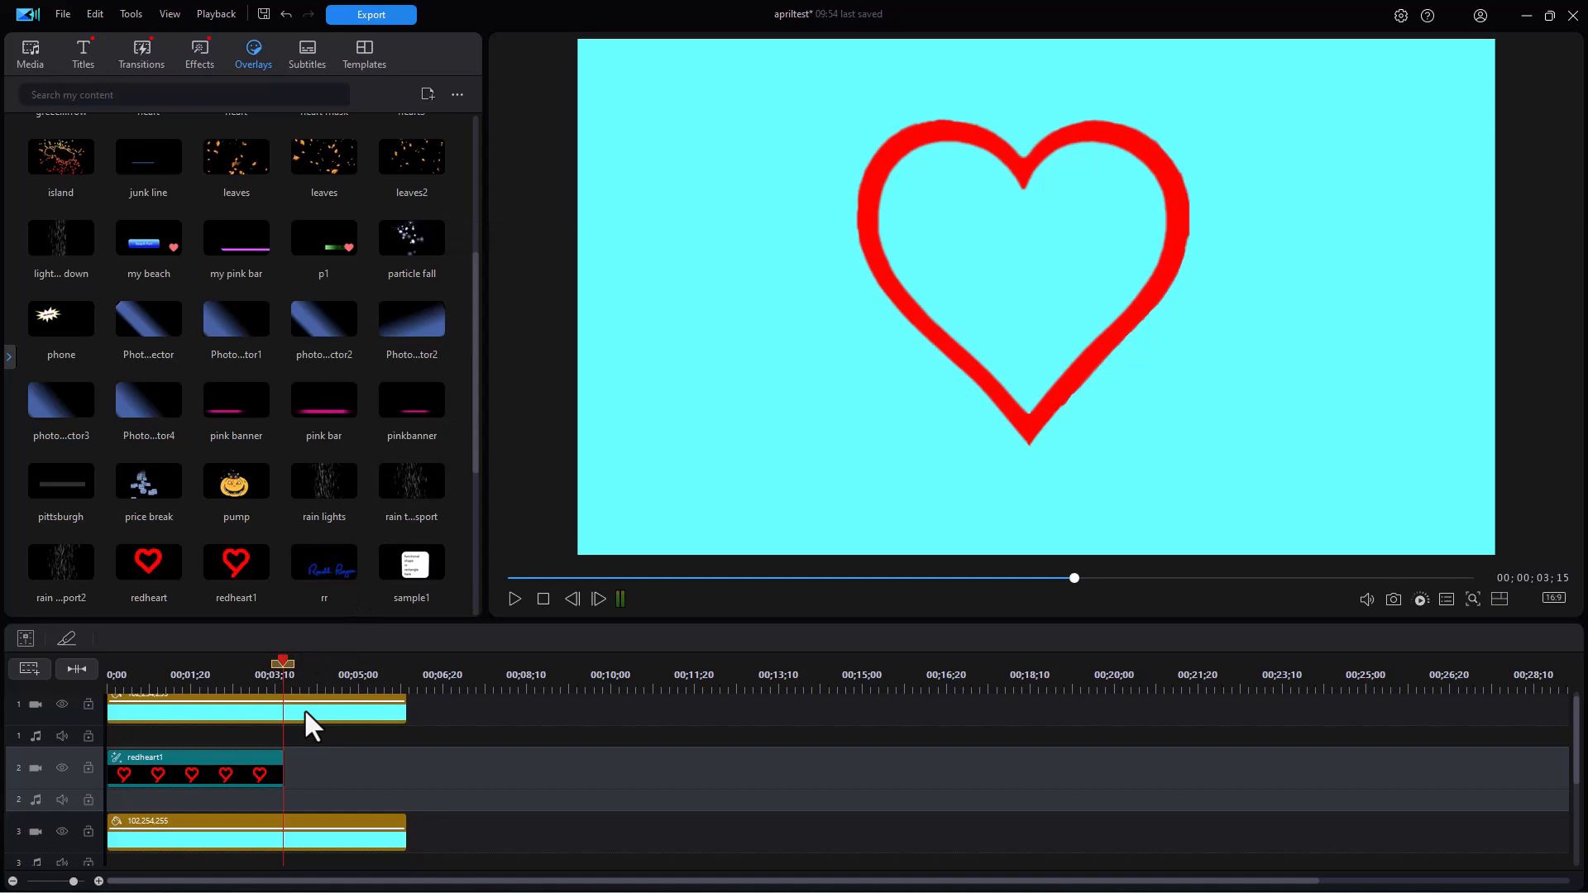
# Split the color boards on tracks 1 and 3 at 00;00;03;15 and delete the parts beyond the heart drawing
pyautogui.click(305, 710)
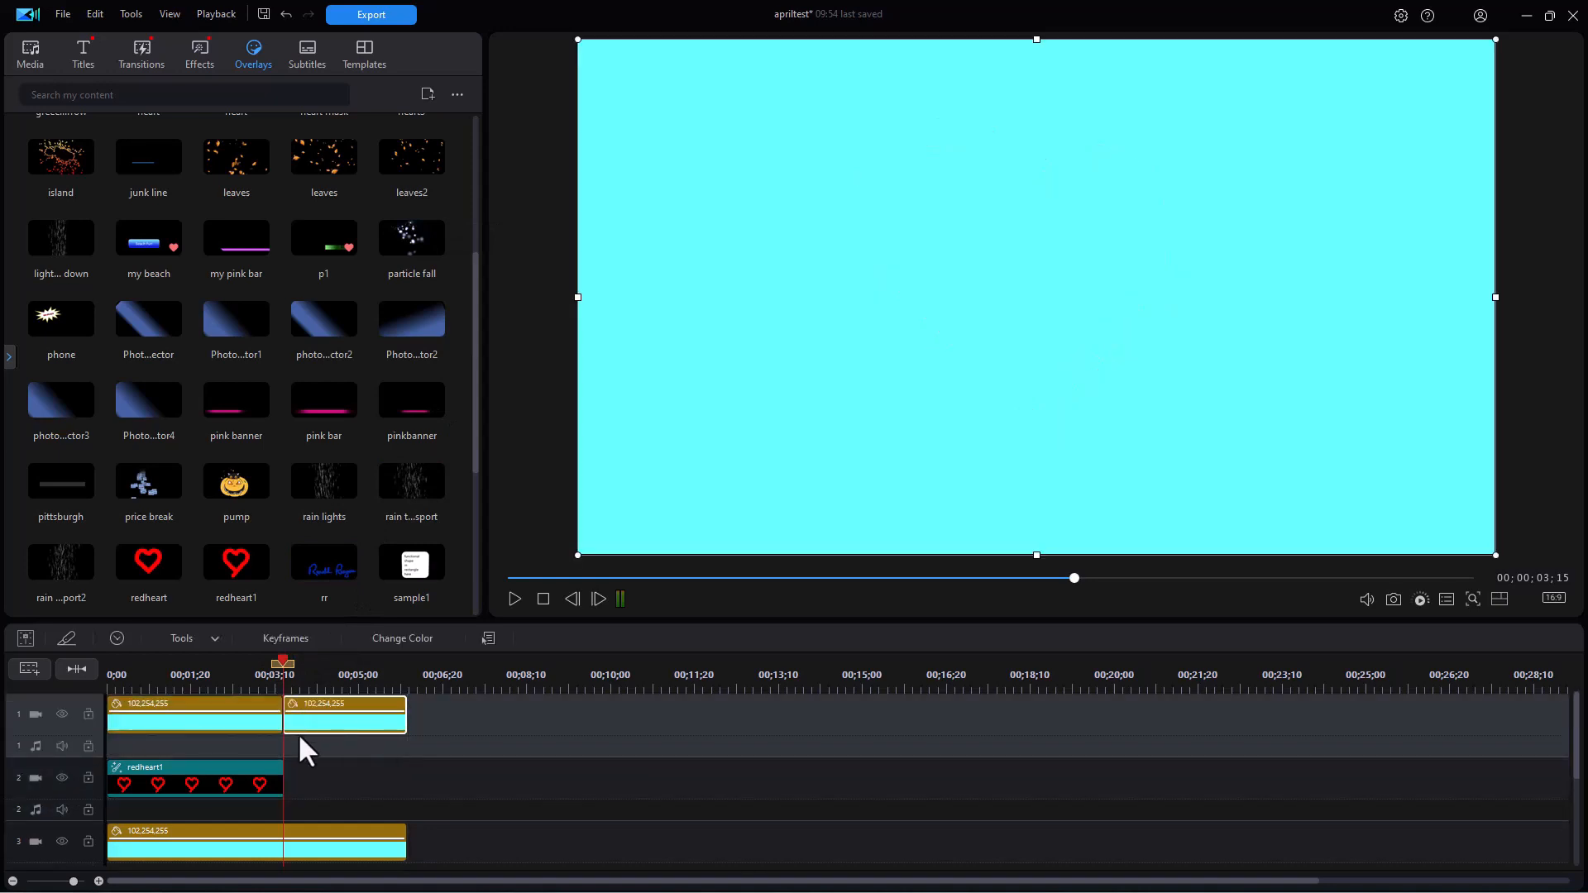
pyautogui.click(349, 844)
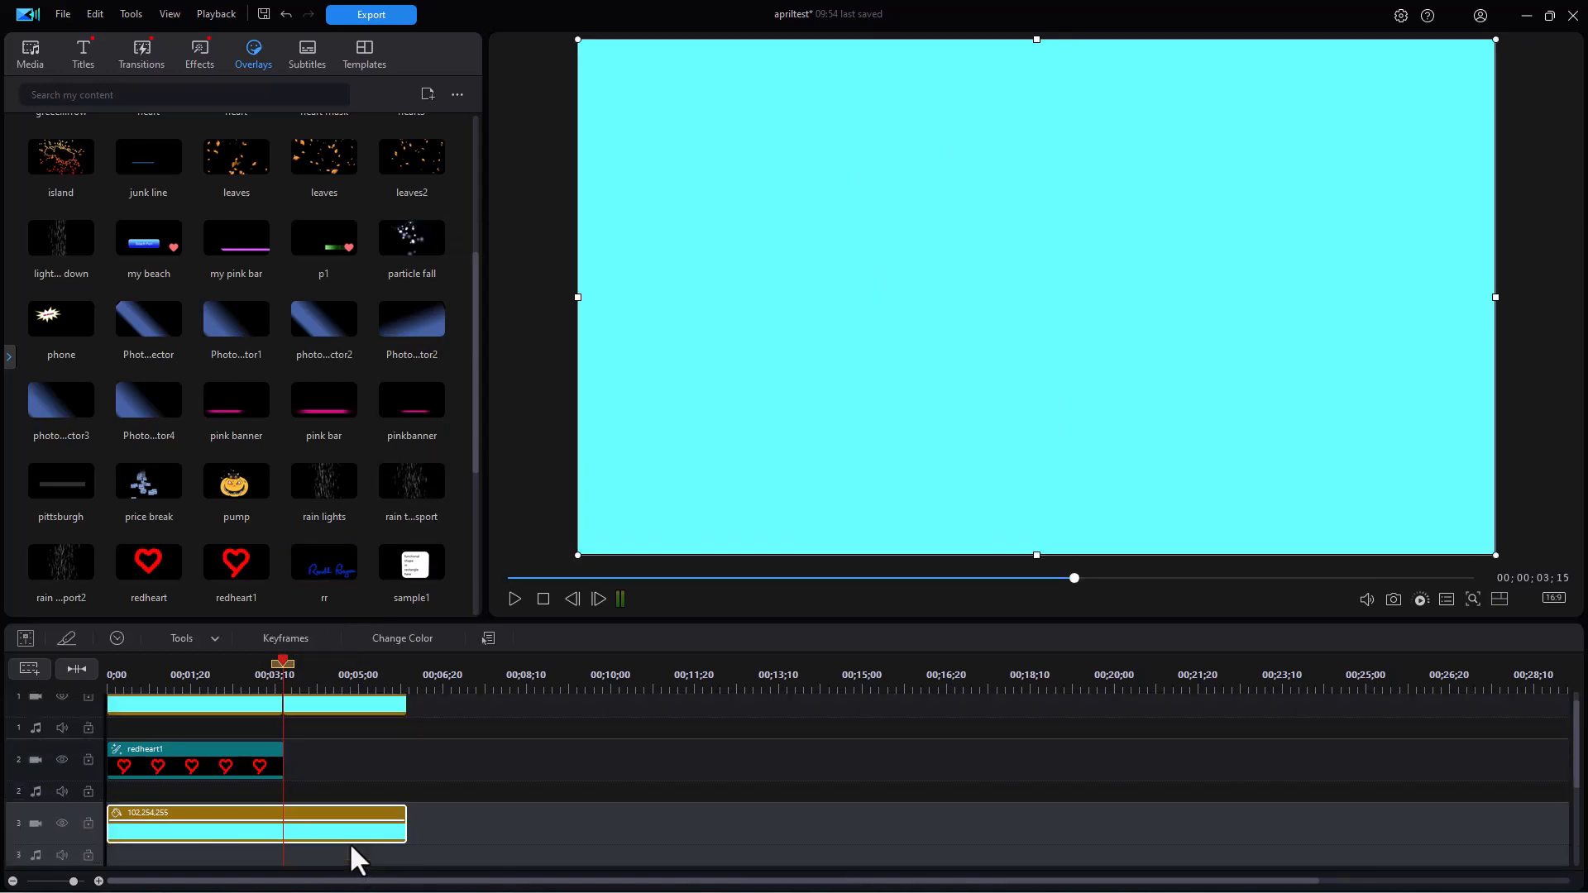
pyautogui.hotkey('ctrl', 't')
pyautogui.moveTo(383, 827); pyautogui.dragTo(353, 693)
pyautogui.press('Delete')
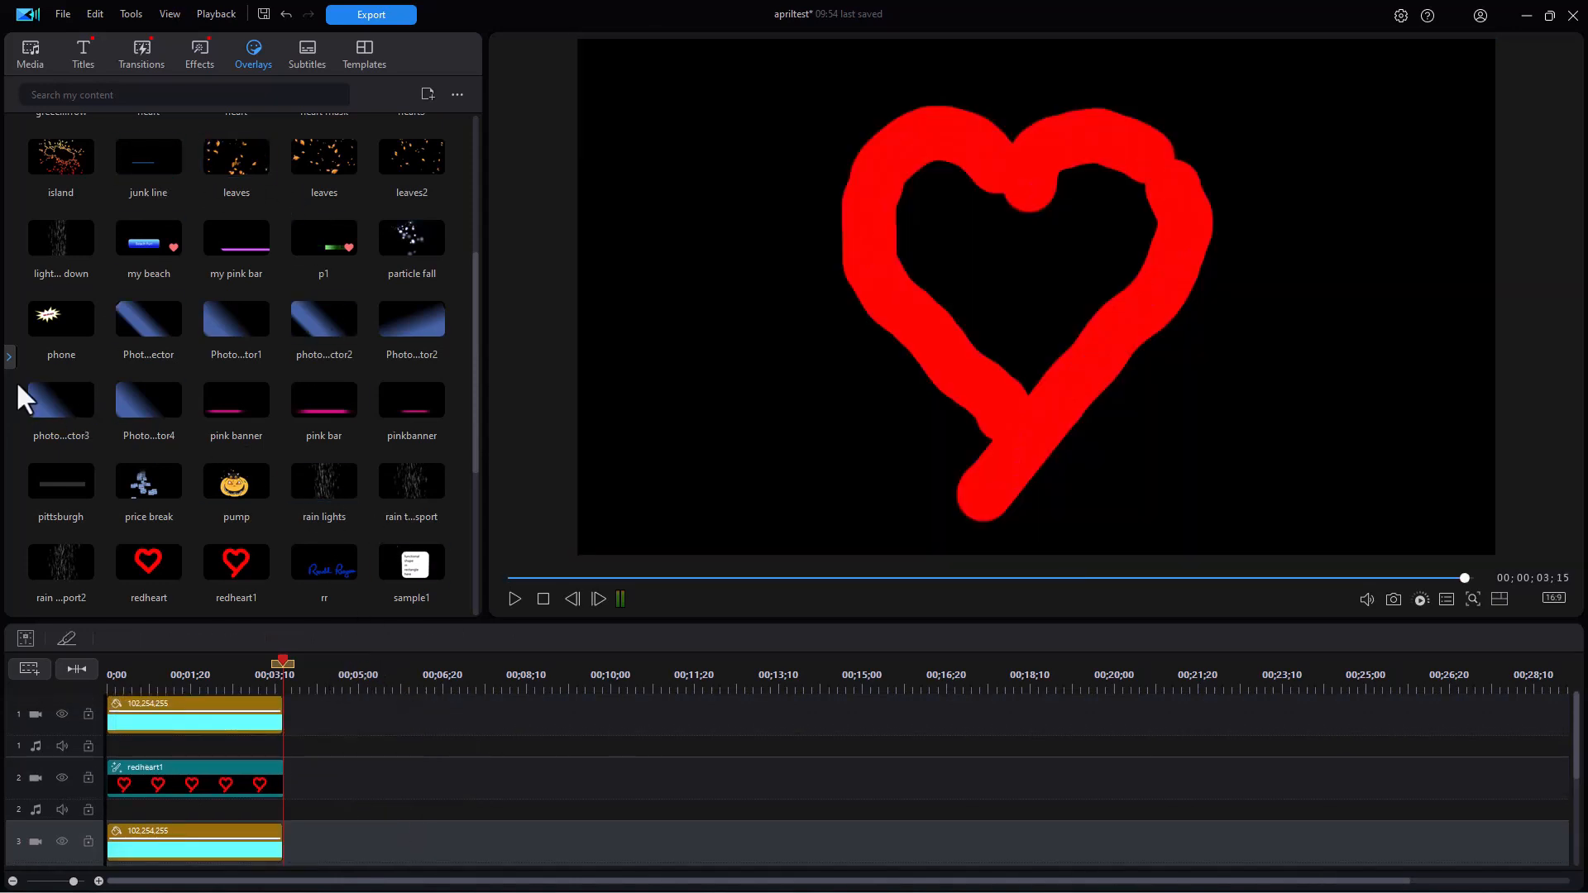
# Place redheart1.jpg after the drawing on track 2, extended to about 5 seconds, and the Miami footage after the color board on track 1
pyautogui.click(22, 49)
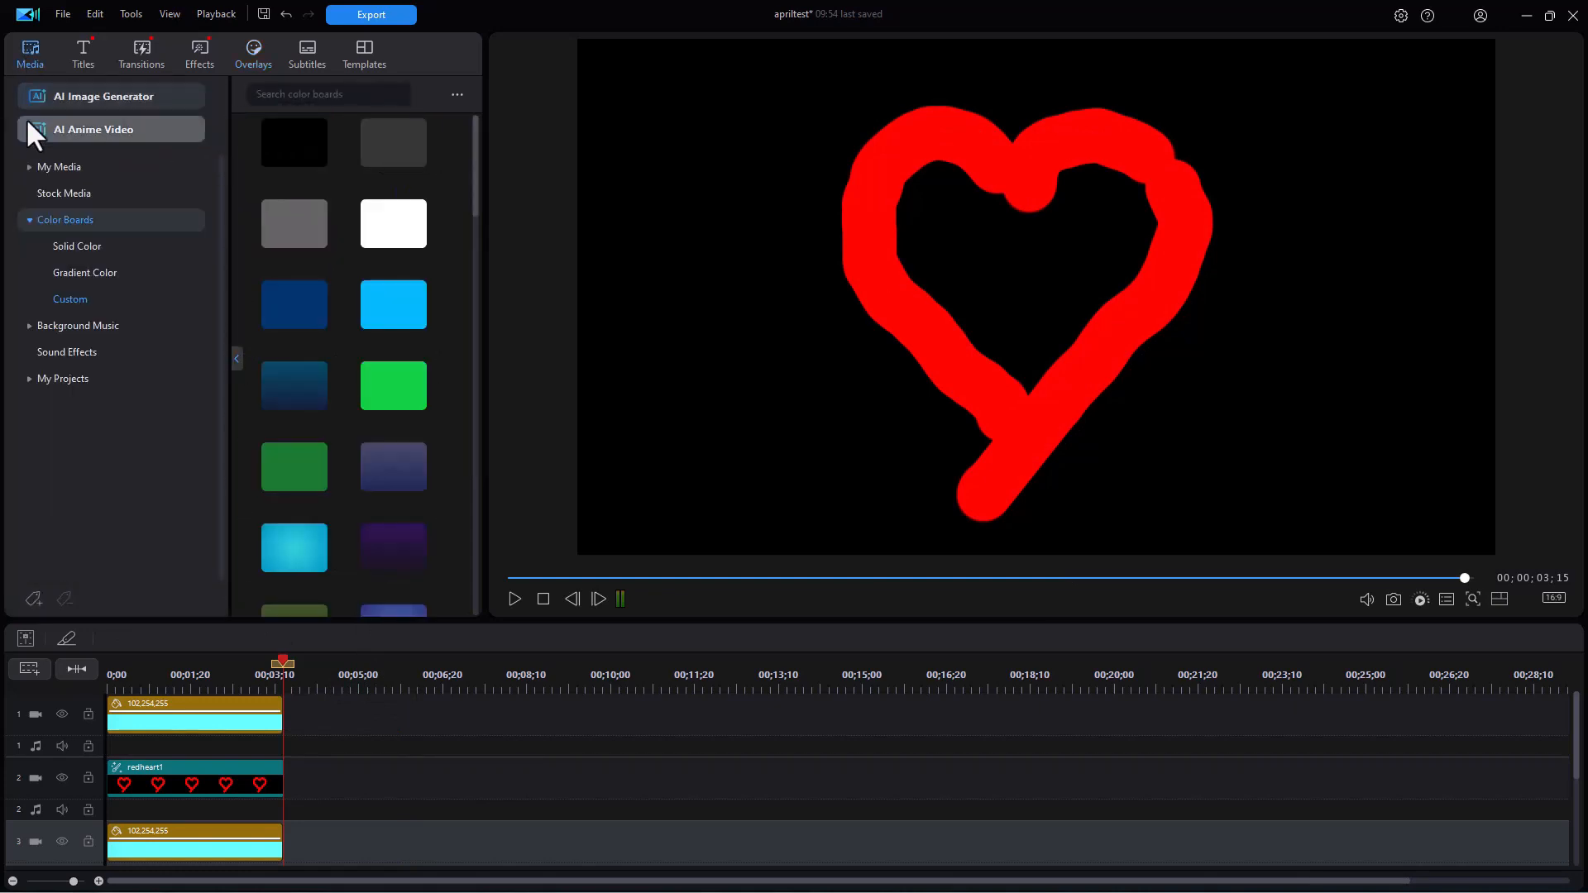
pyautogui.click(53, 166)
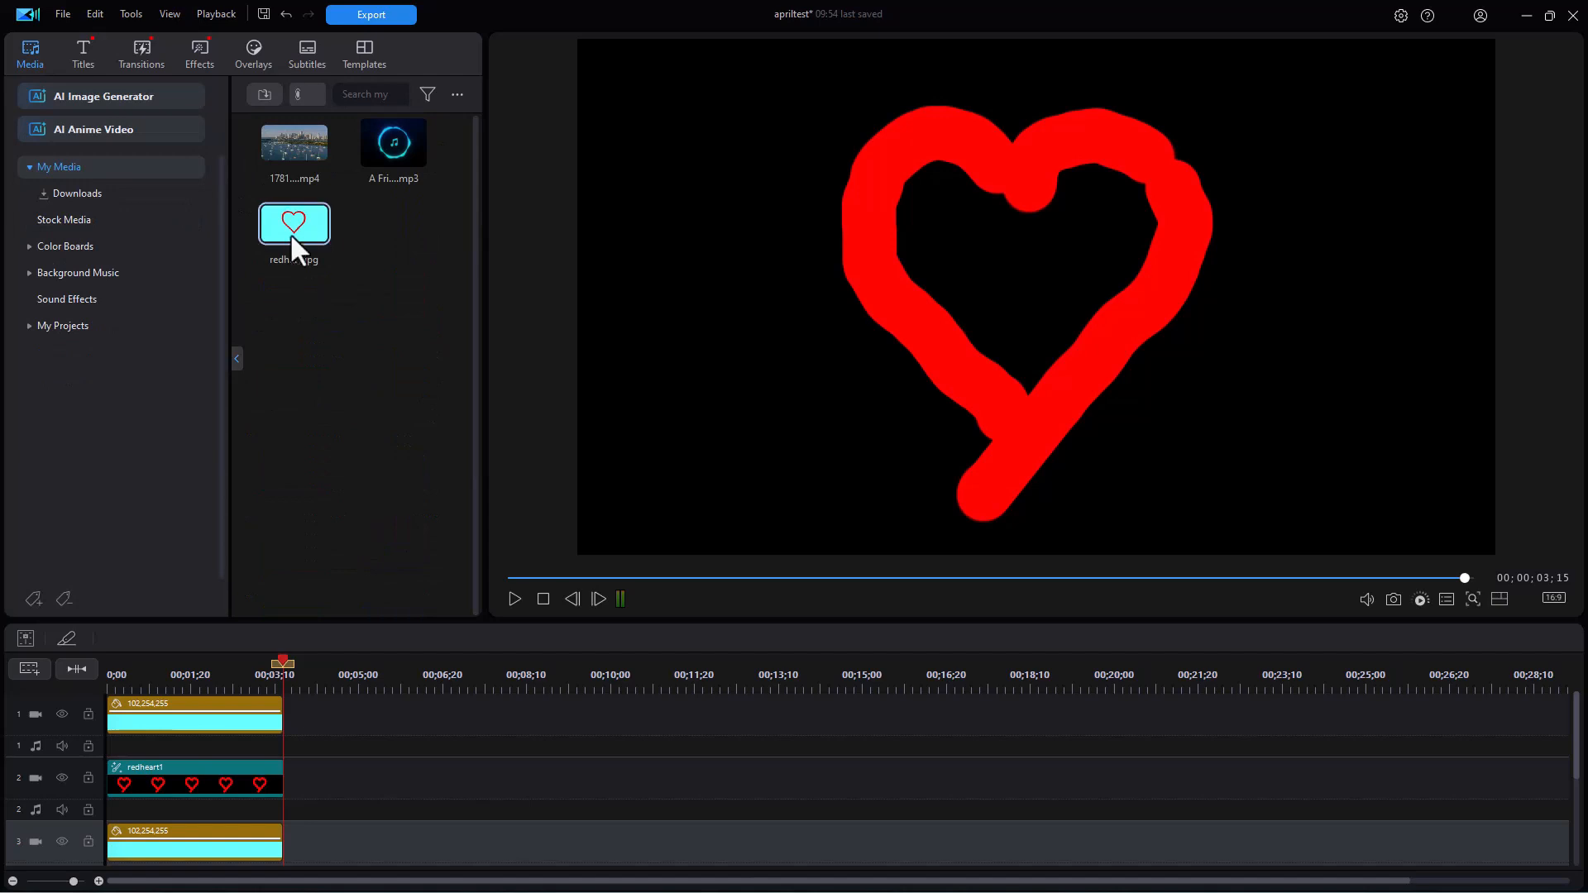
pyautogui.moveTo(315, 237); pyautogui.dragTo(299, 794)
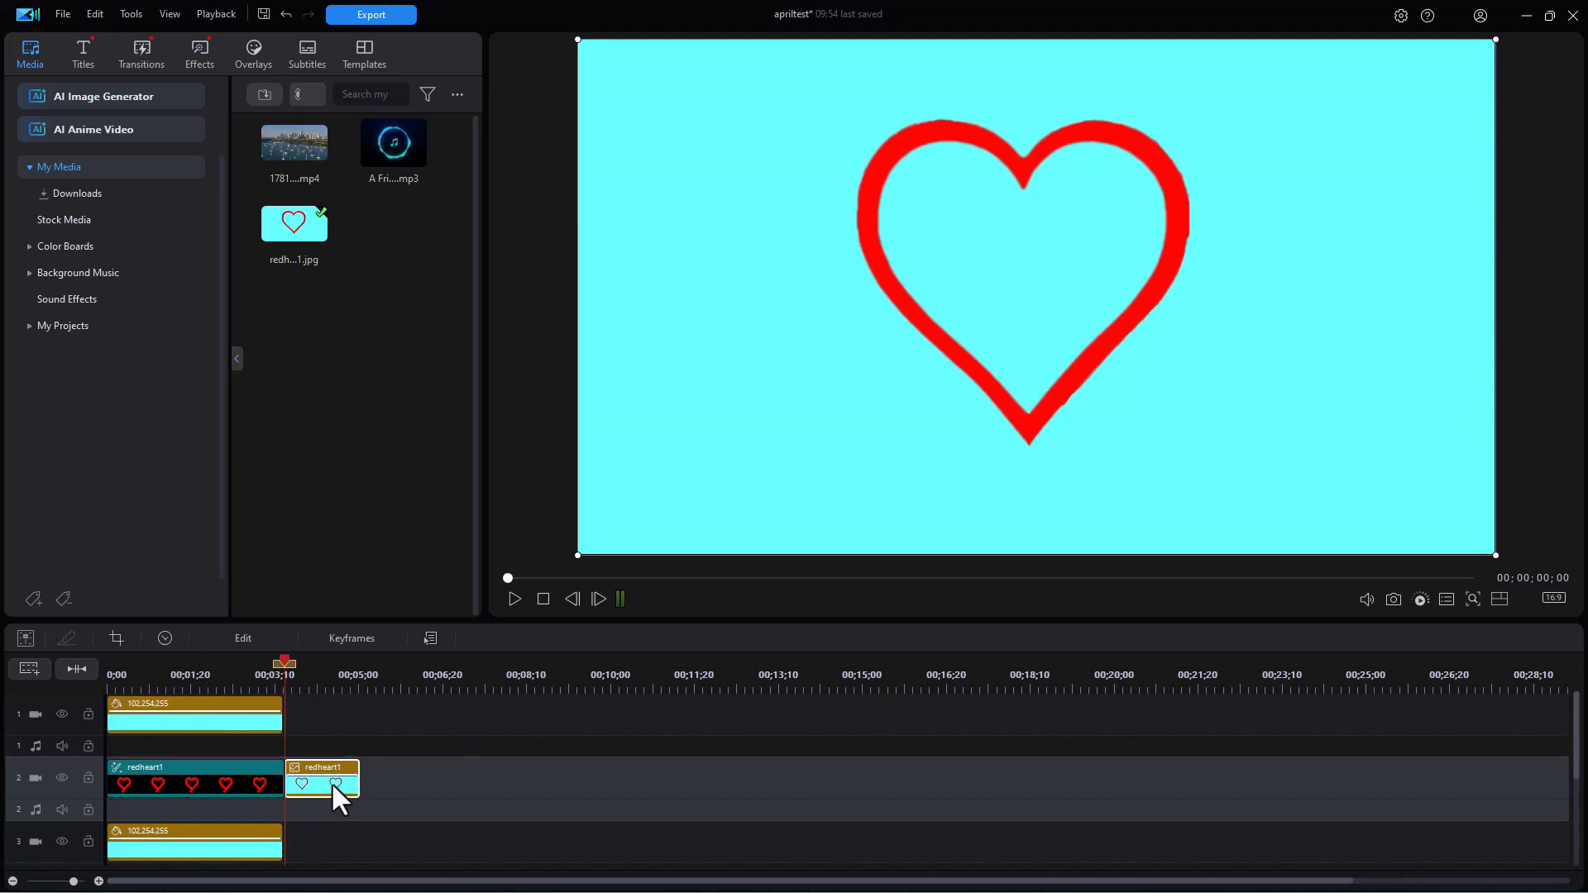
pyautogui.moveTo(346, 775); pyautogui.dragTo(523, 781)
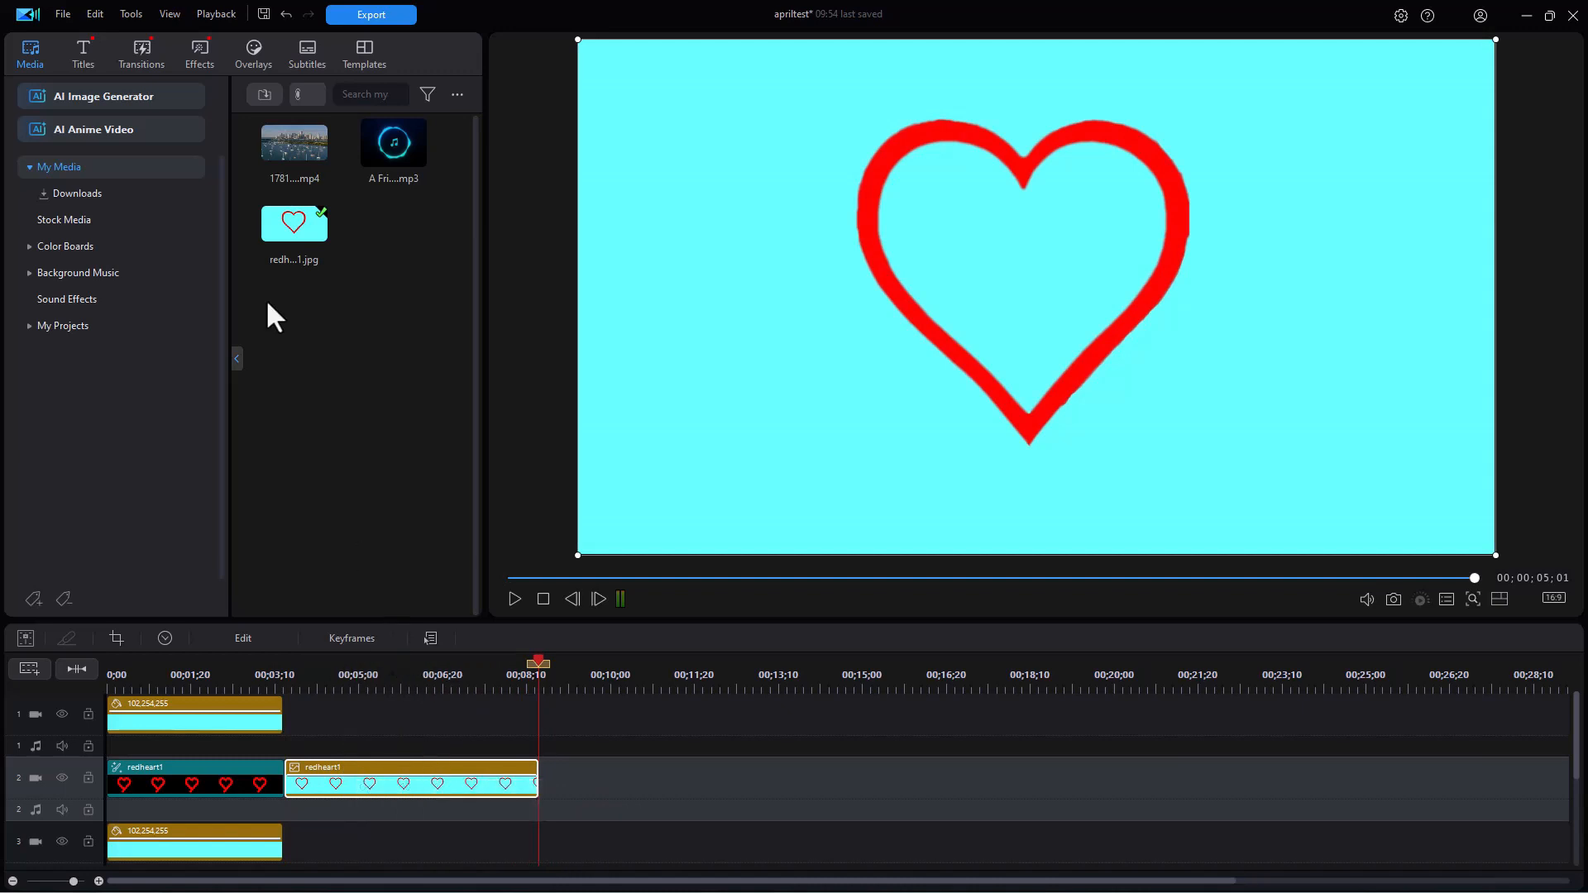
pyautogui.moveTo(303, 152); pyautogui.dragTo(291, 716)
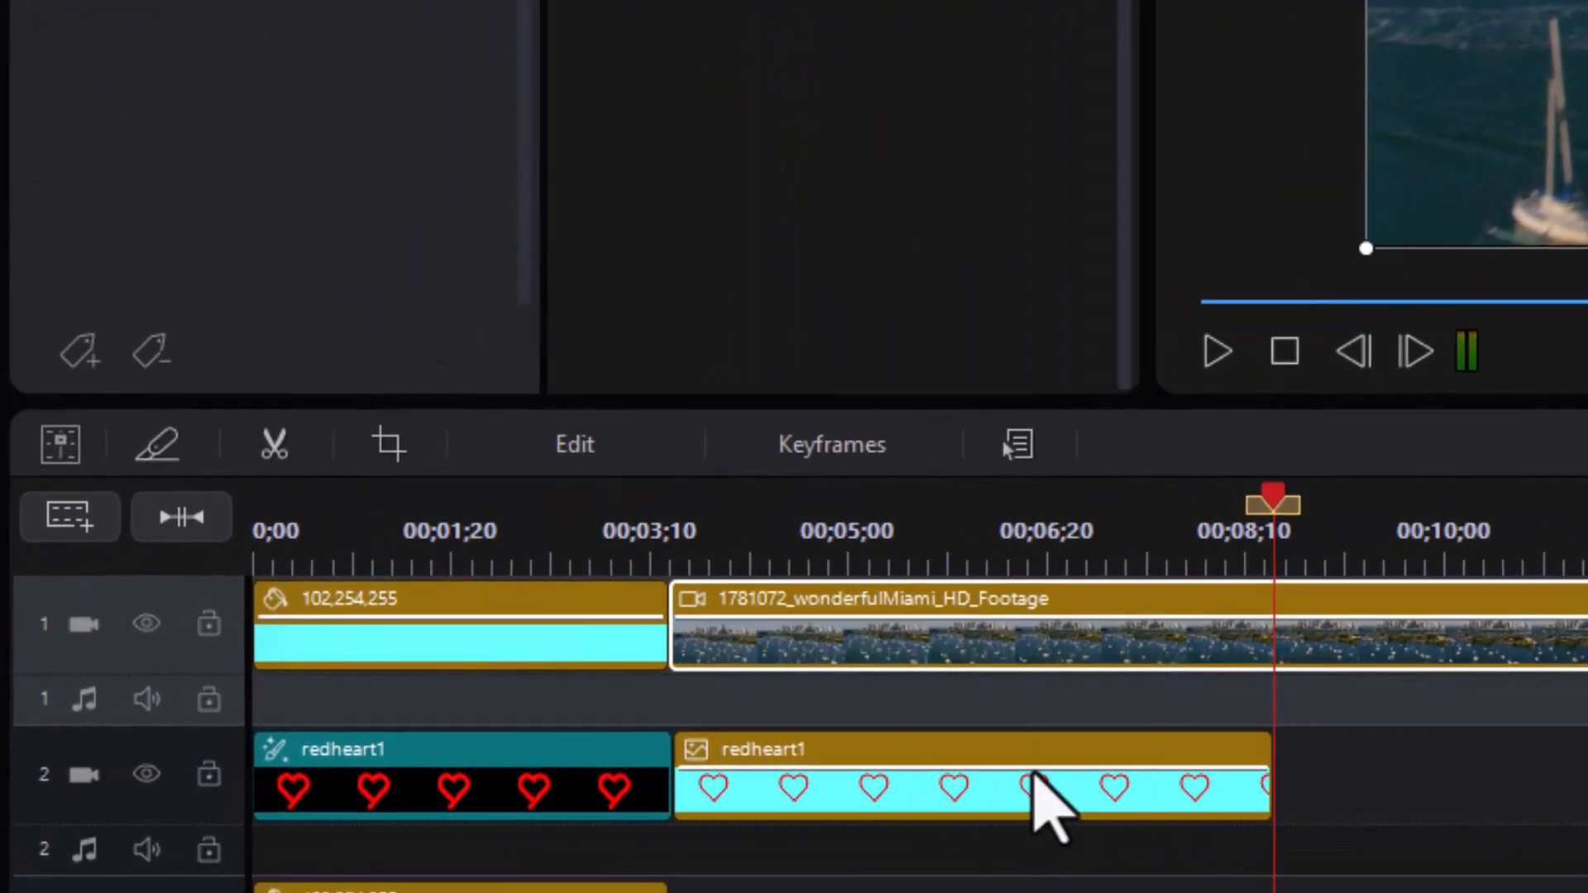
# Start a custom brush mask in Mask Designer for the redheart1 image on track 2
pyautogui.click(1025, 819)
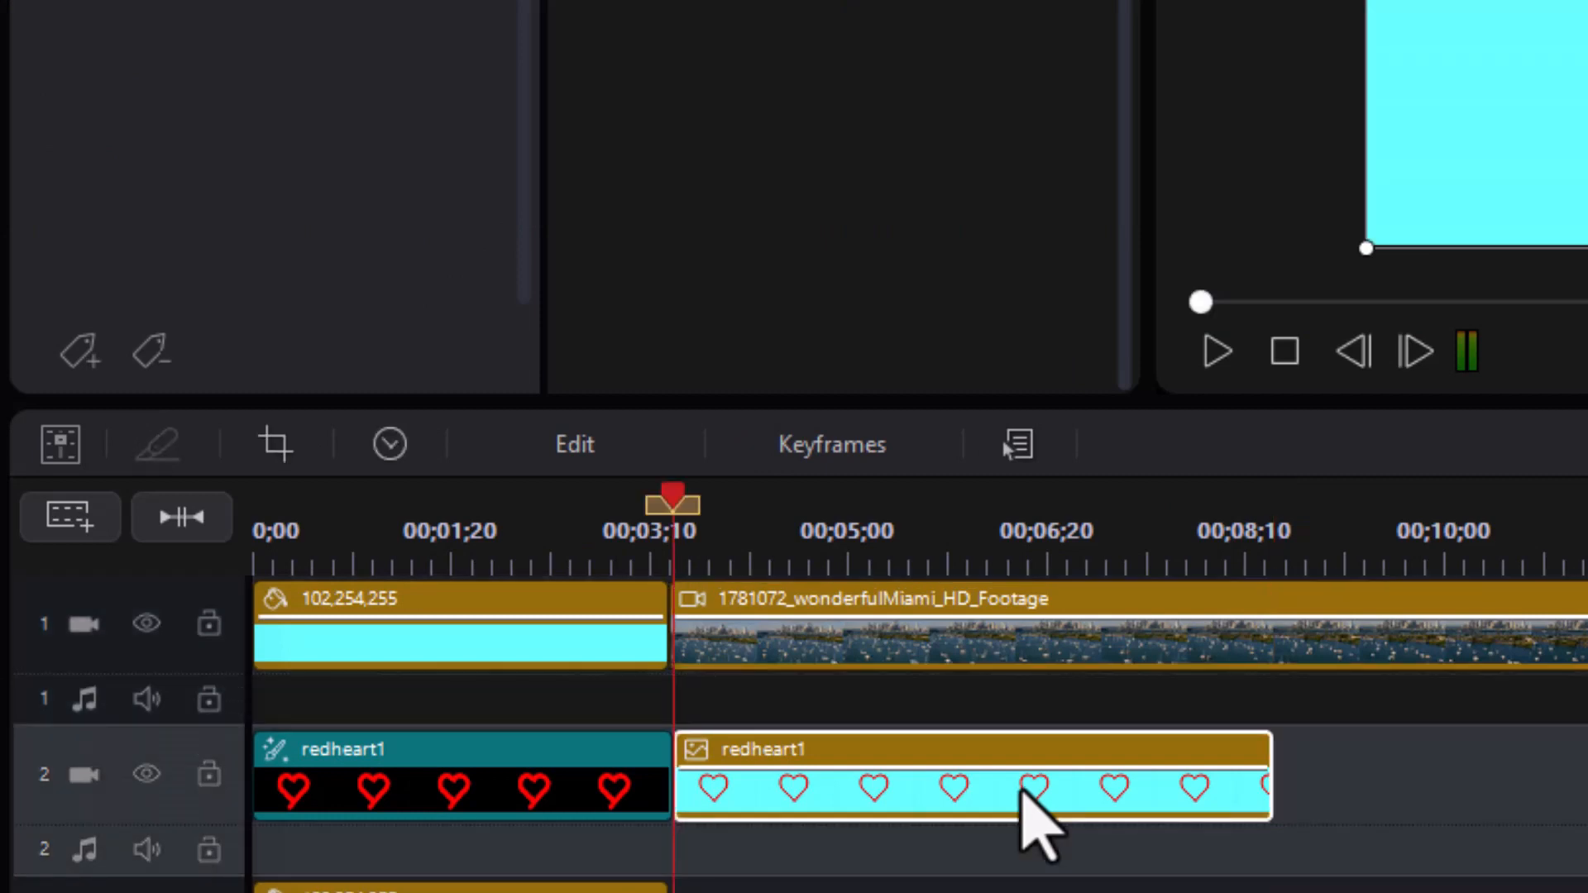
pyautogui.click(579, 444)
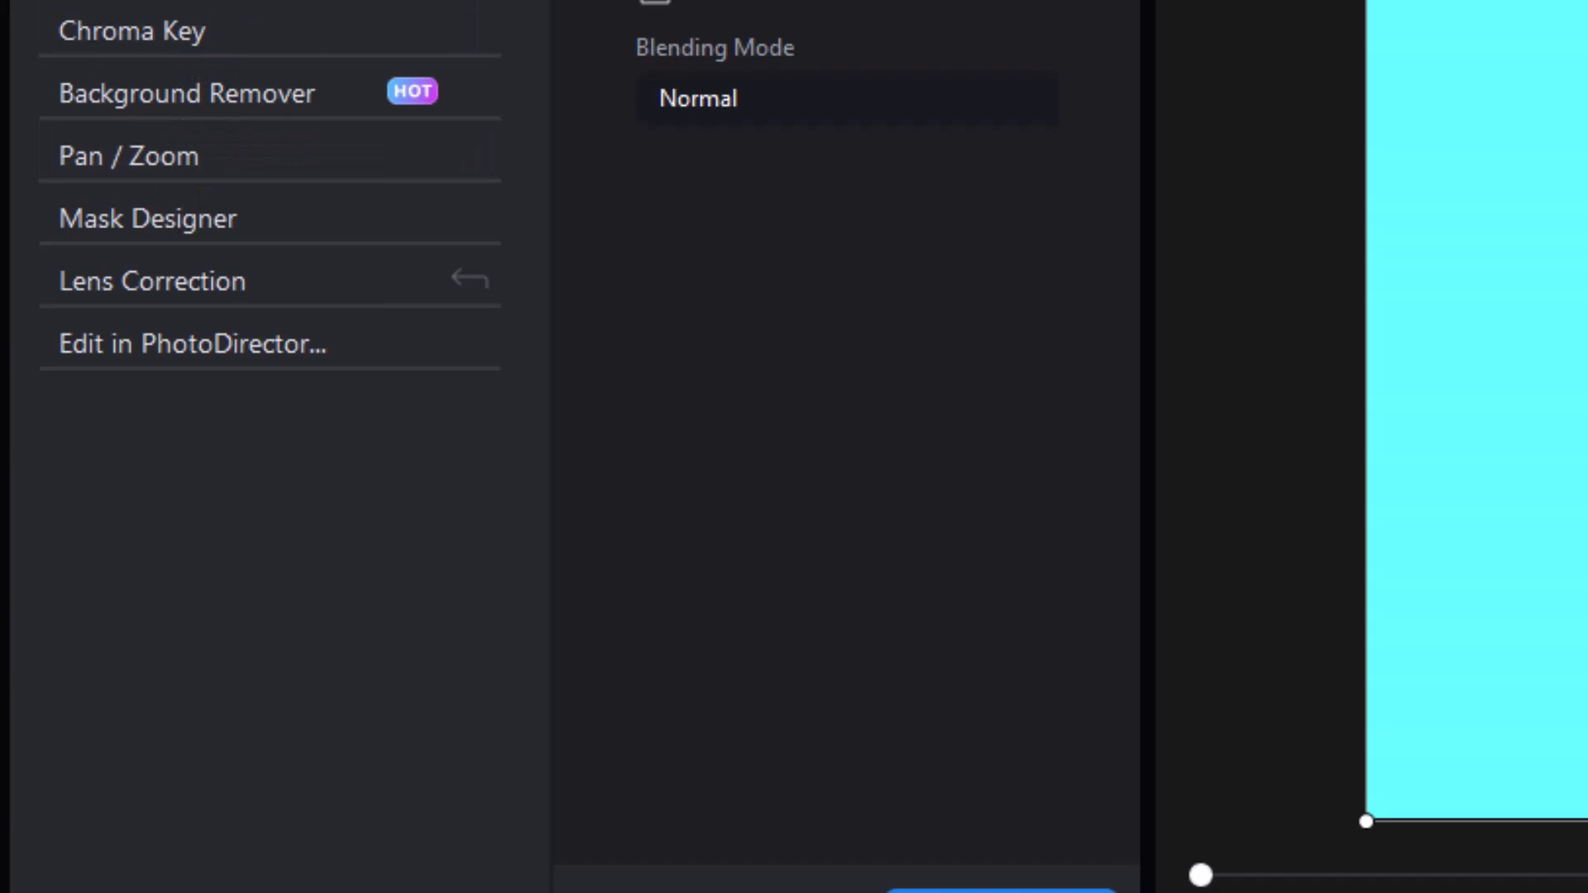
pyautogui.click(202, 220)
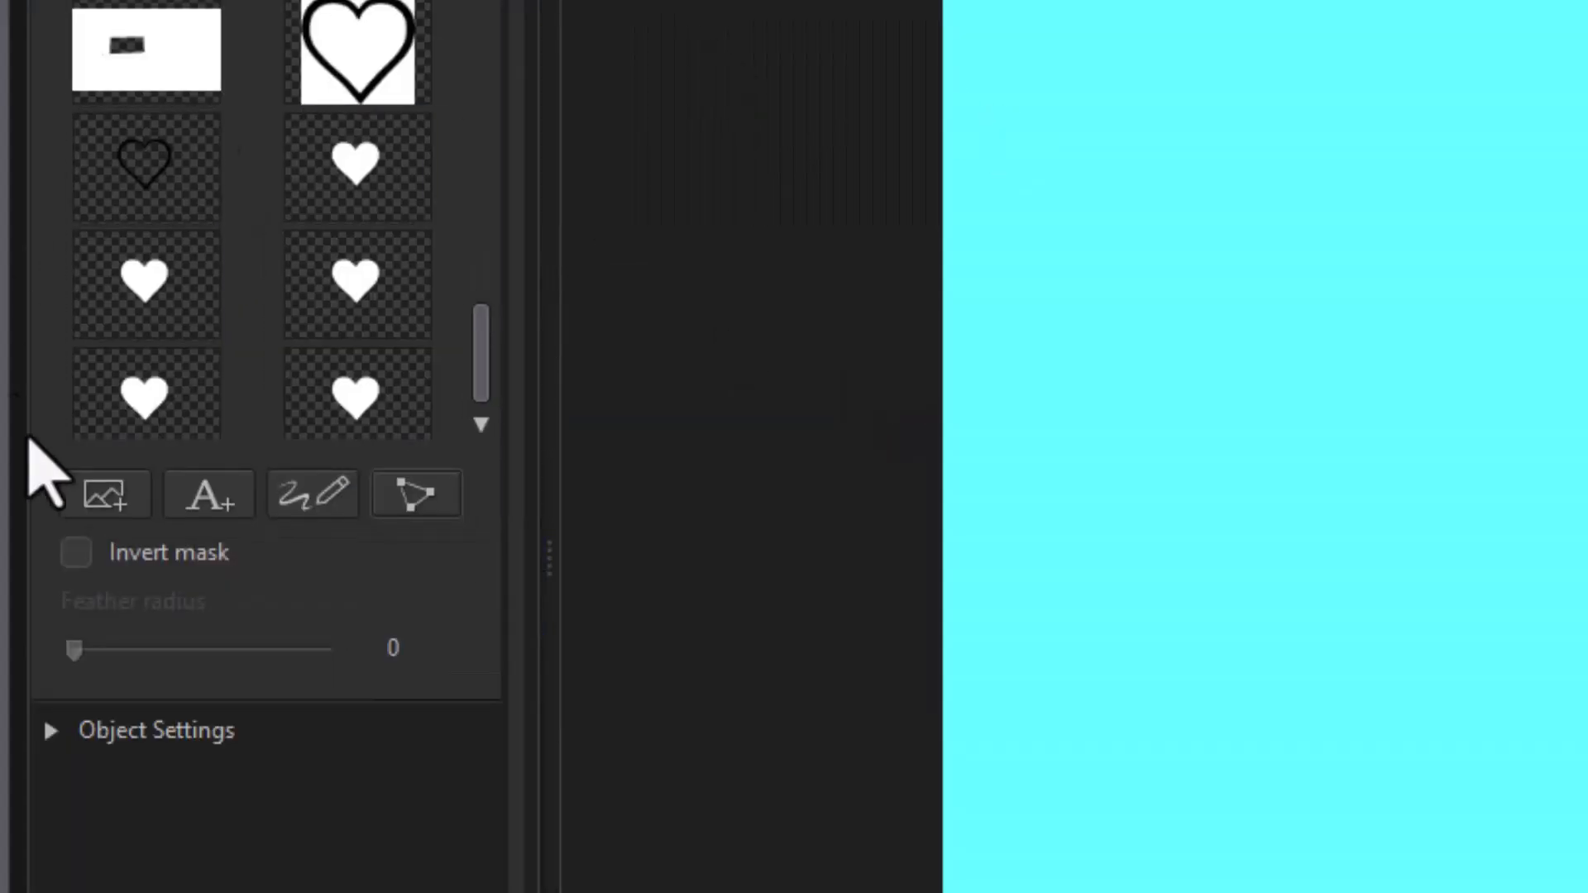
pyautogui.click(313, 494)
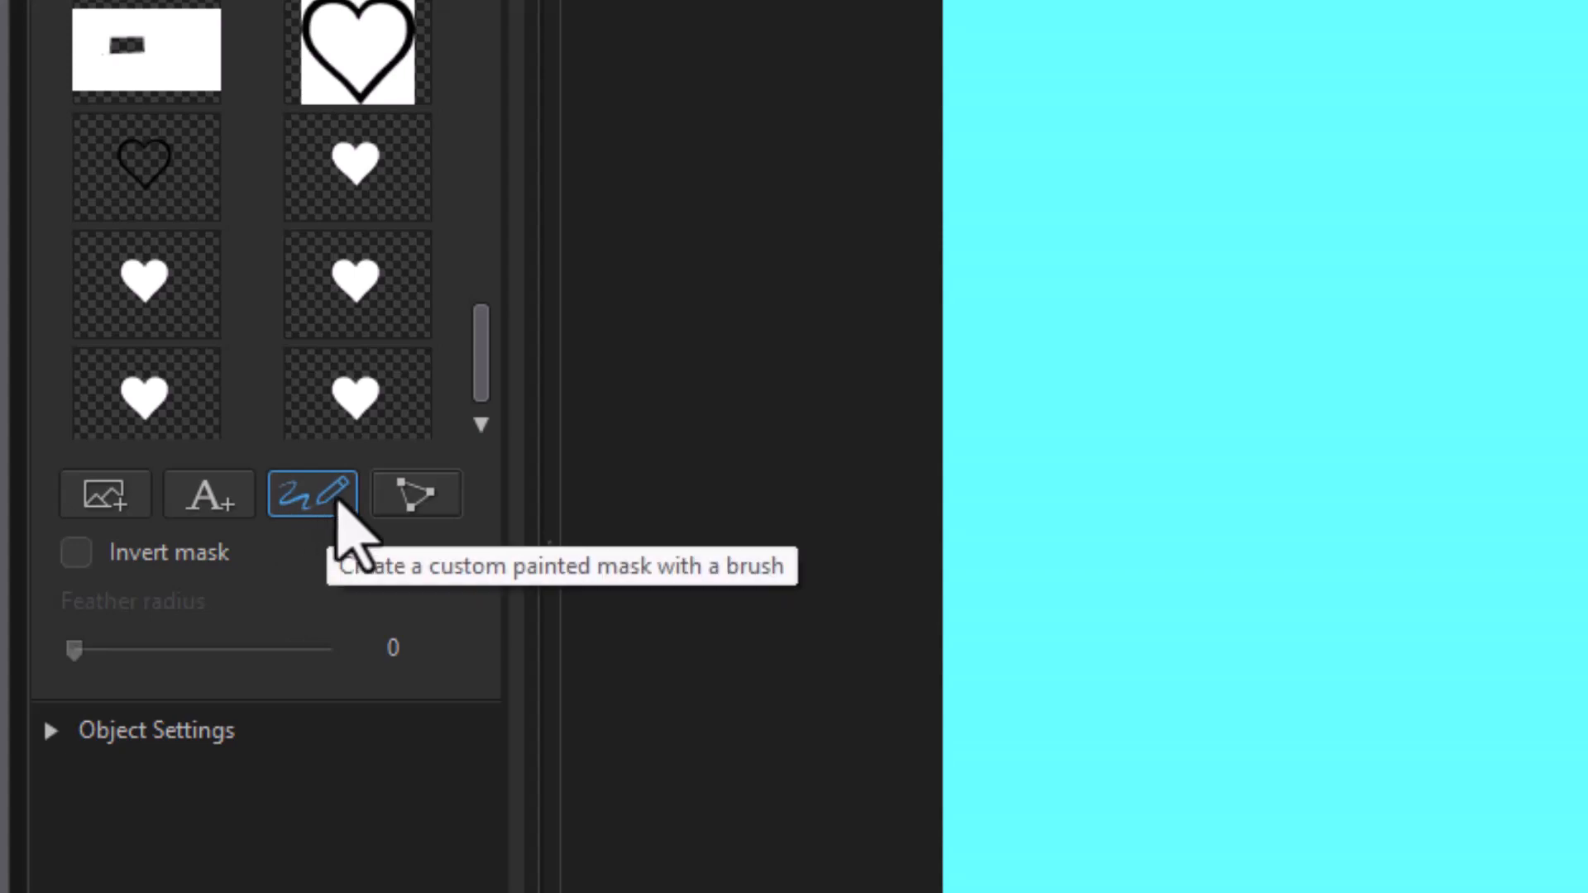
pyautogui.click(319, 498)
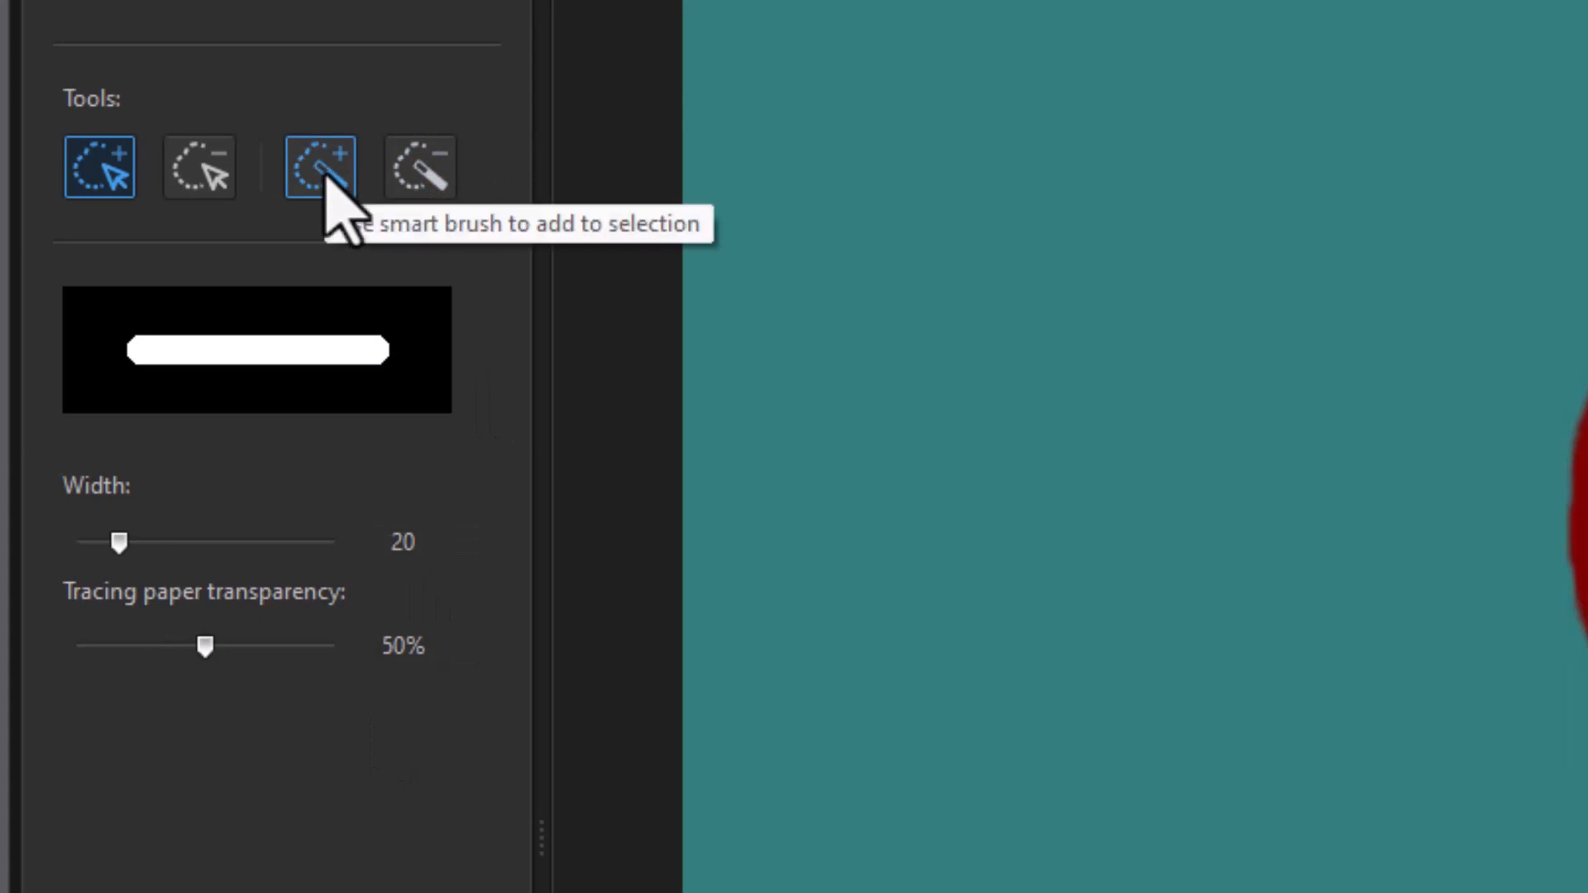
# Add the heart's whole interior to the mask with the smart brush, then invert the mask and apply it
pyautogui.click(327, 179)
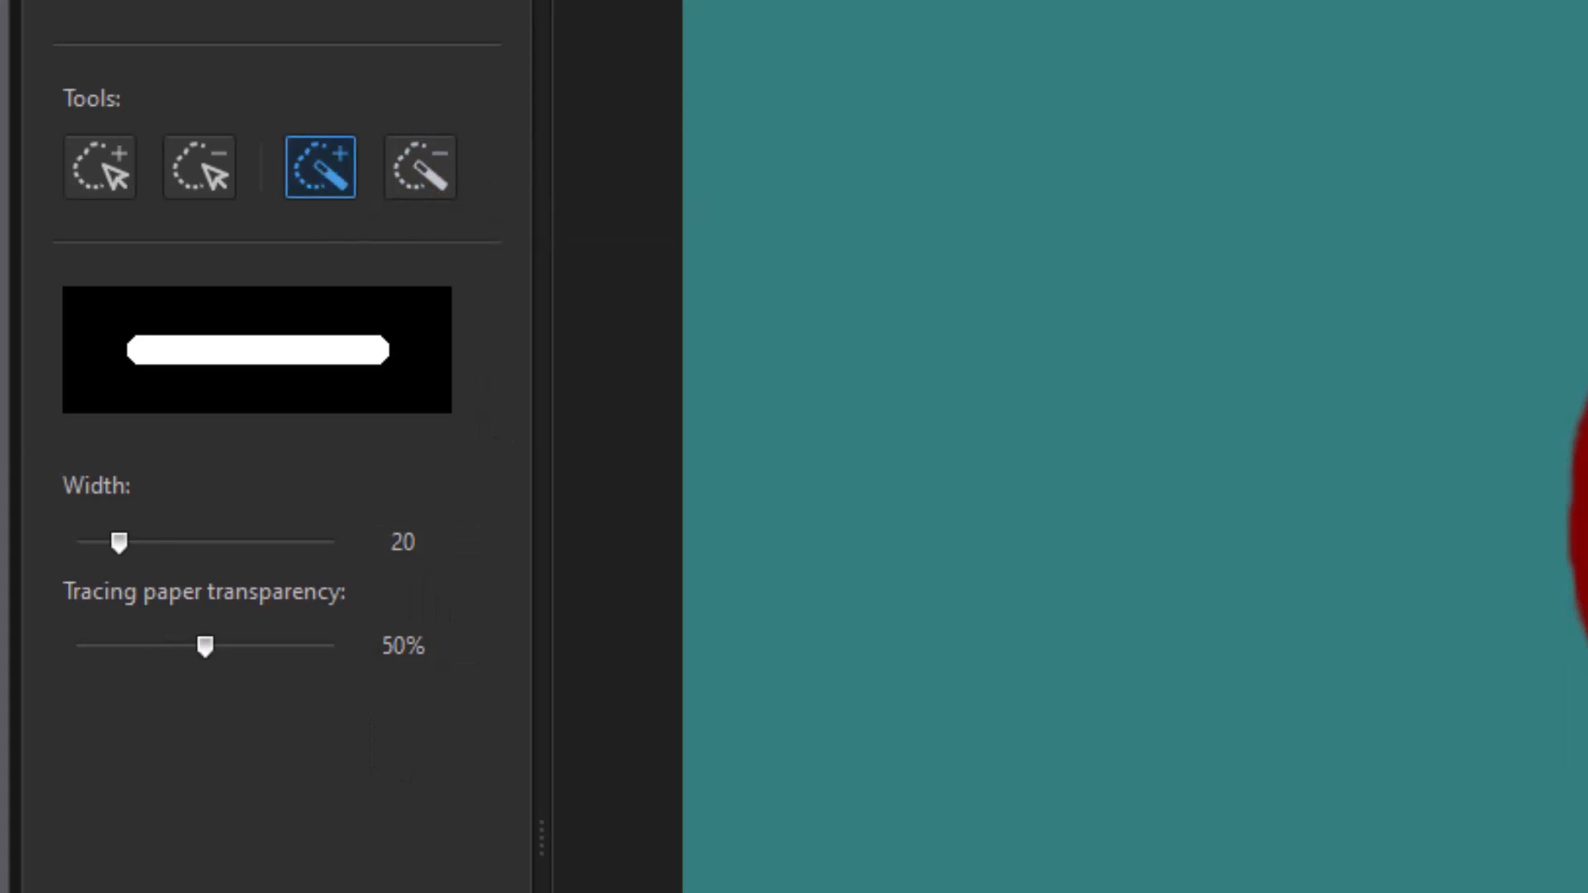
pyautogui.click(812, 251)
pyautogui.click(1105, 305)
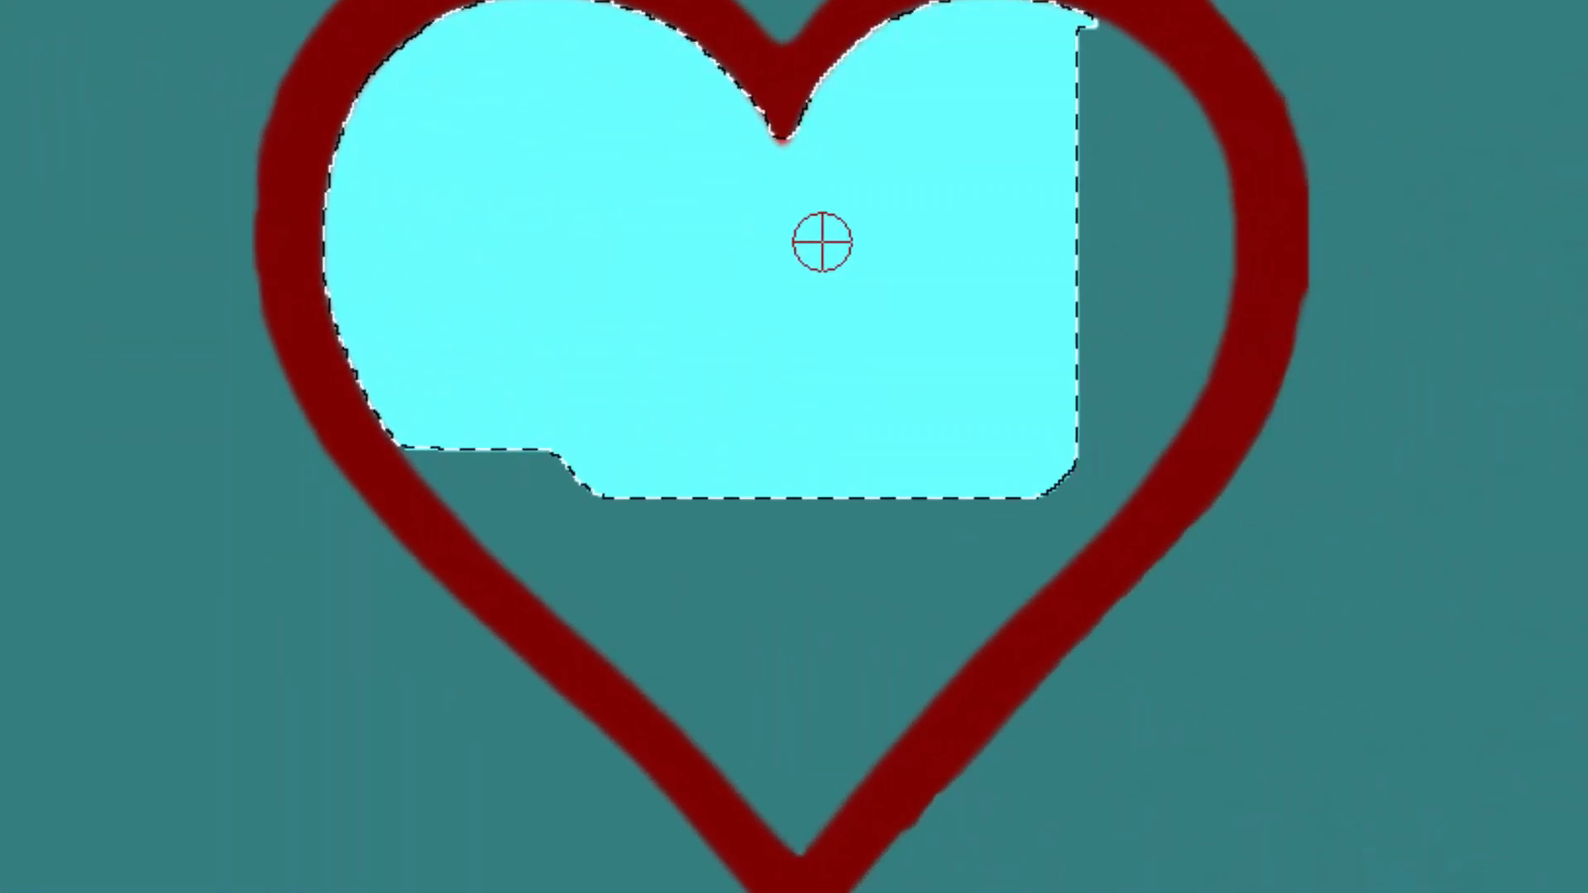
pyautogui.click(1119, 215)
pyautogui.click(587, 477)
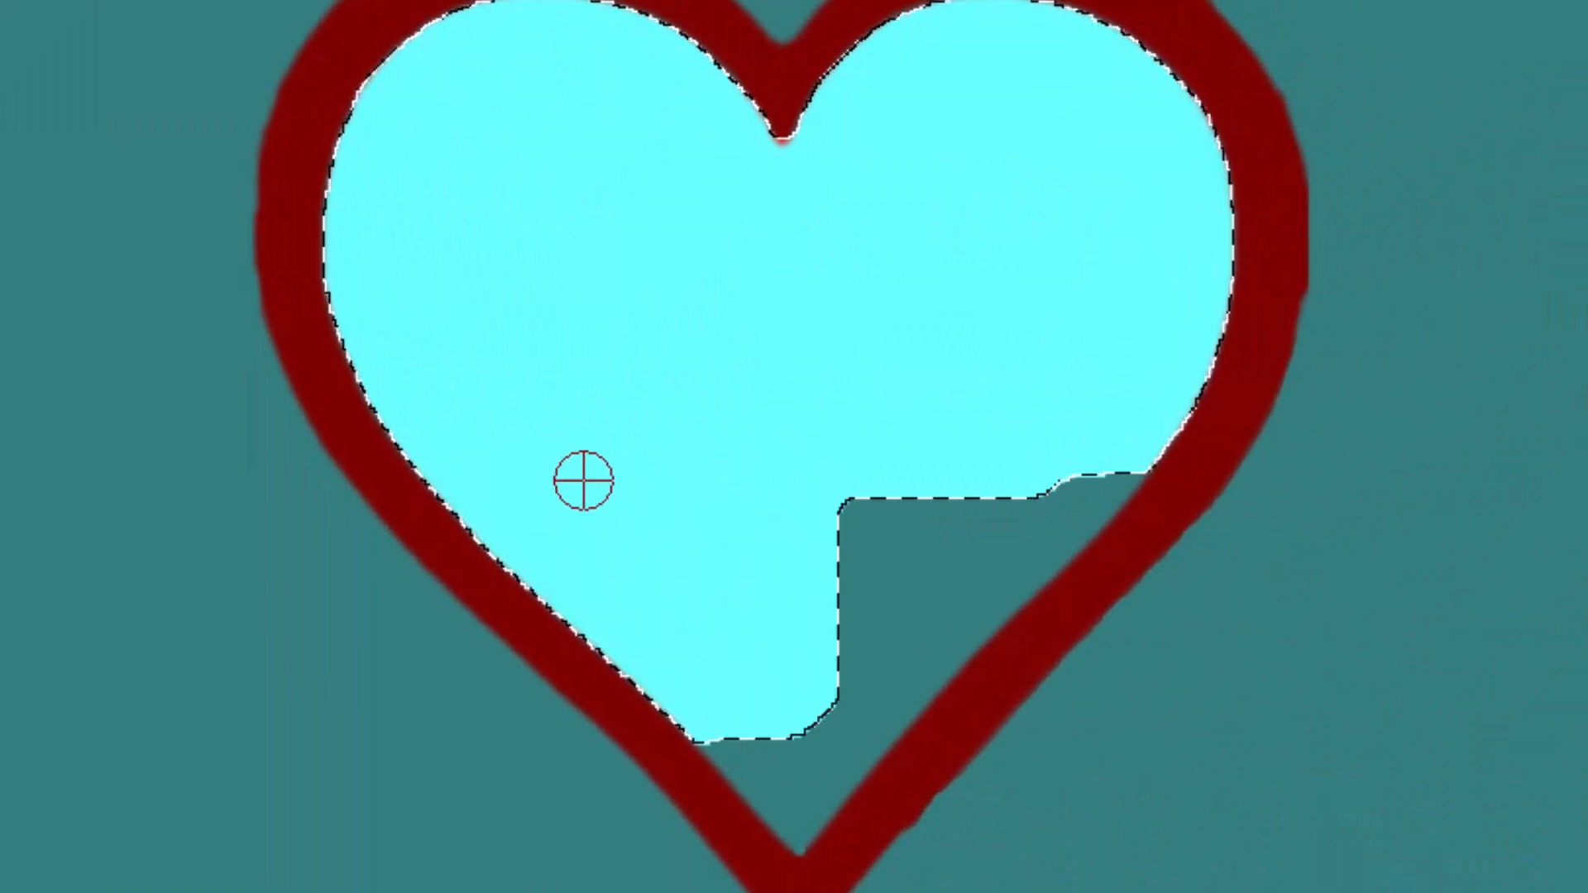
pyautogui.click(857, 526)
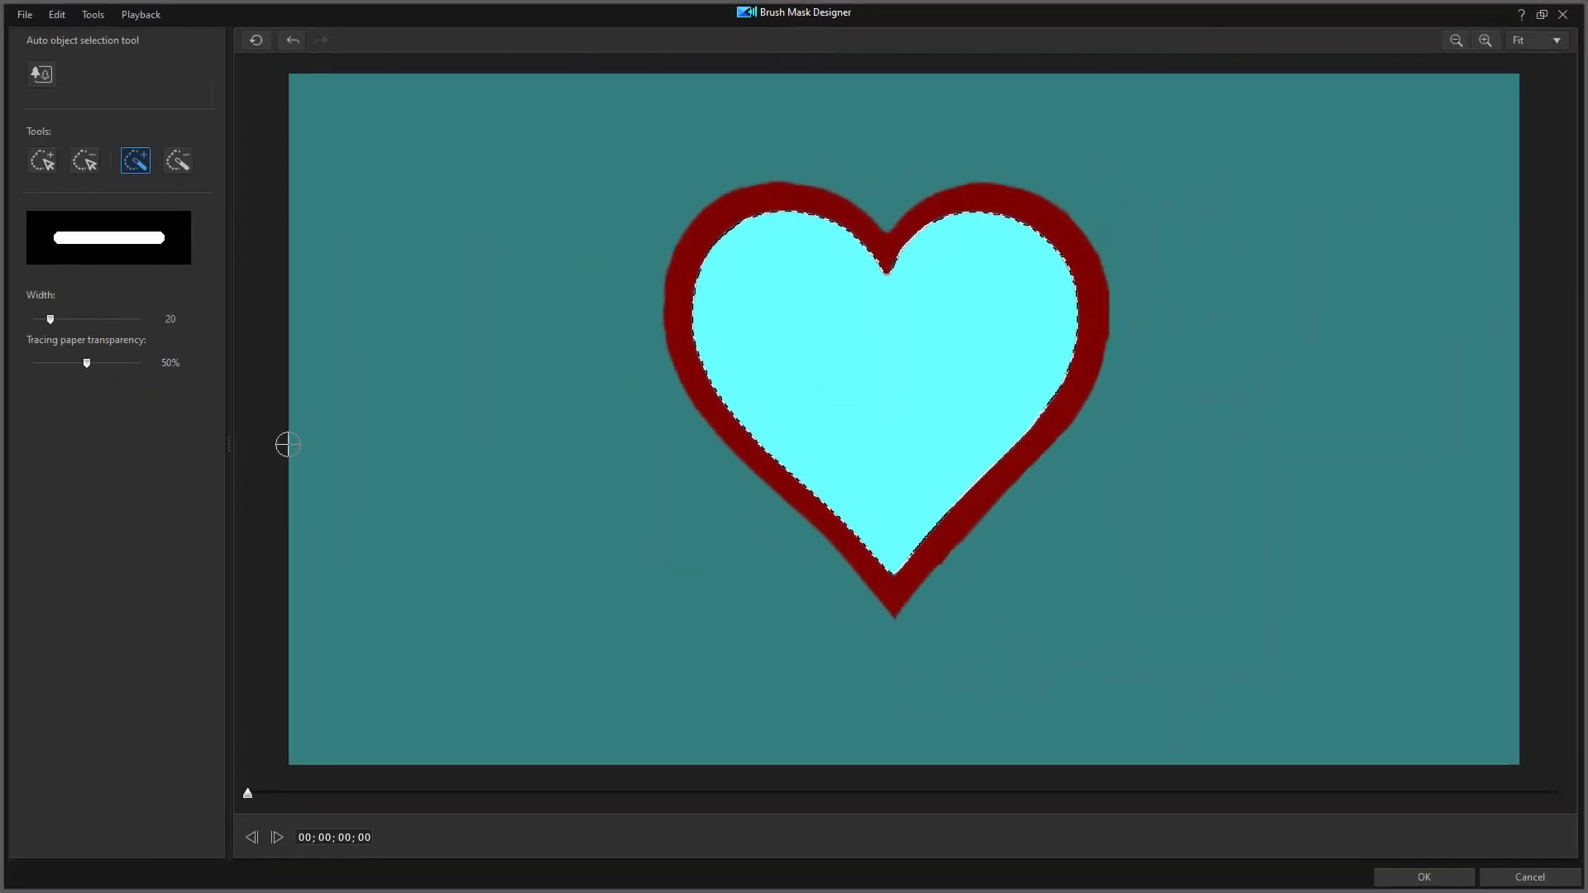
pyautogui.click(1416, 876)
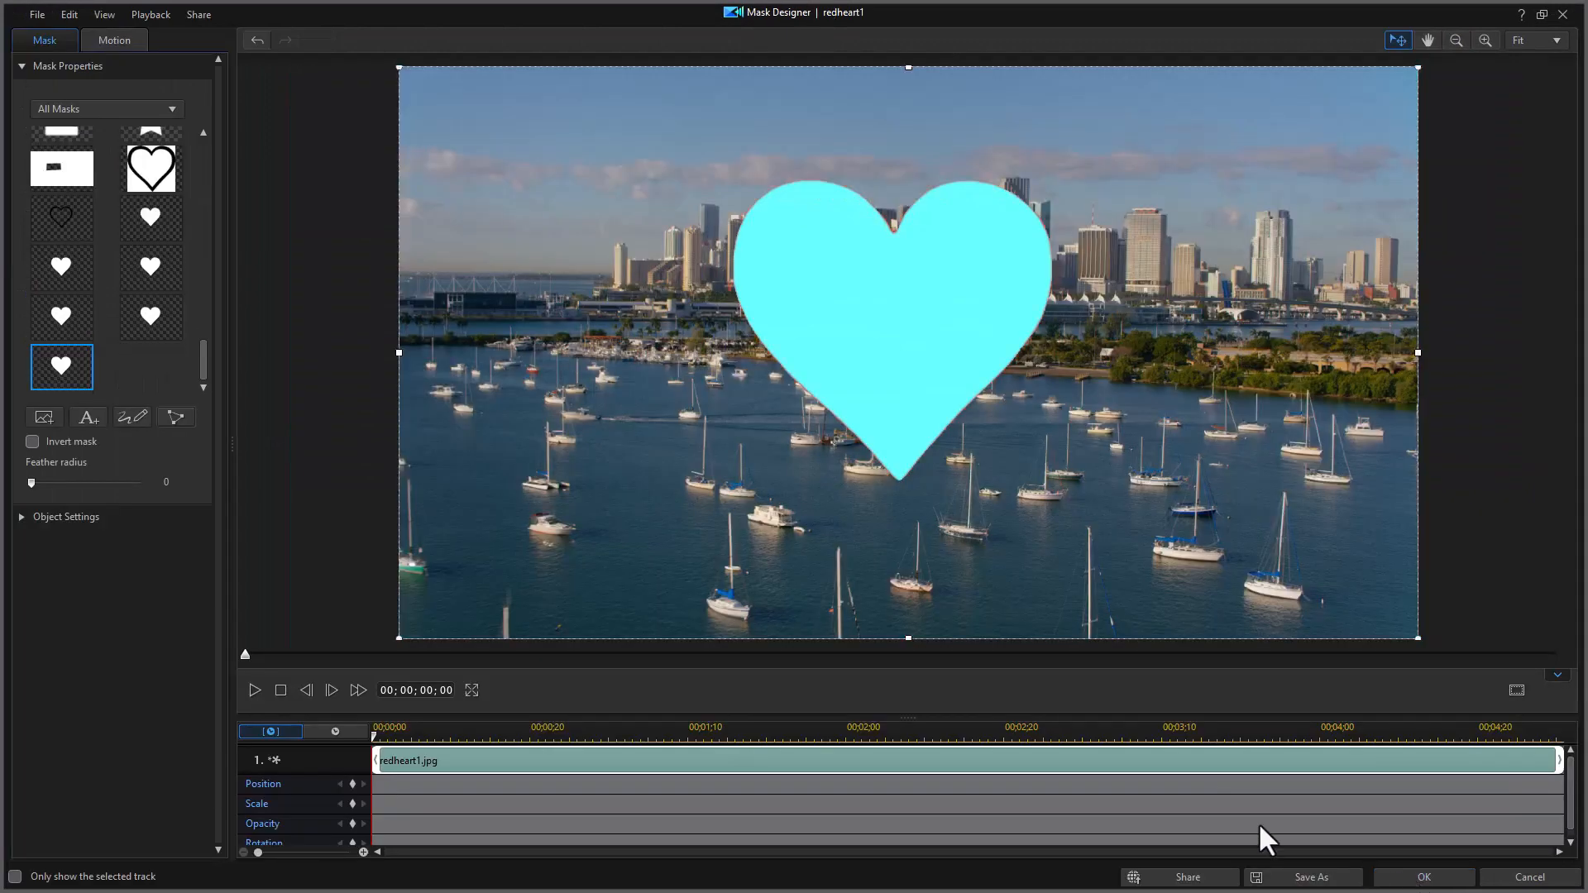
pyautogui.click(32, 442)
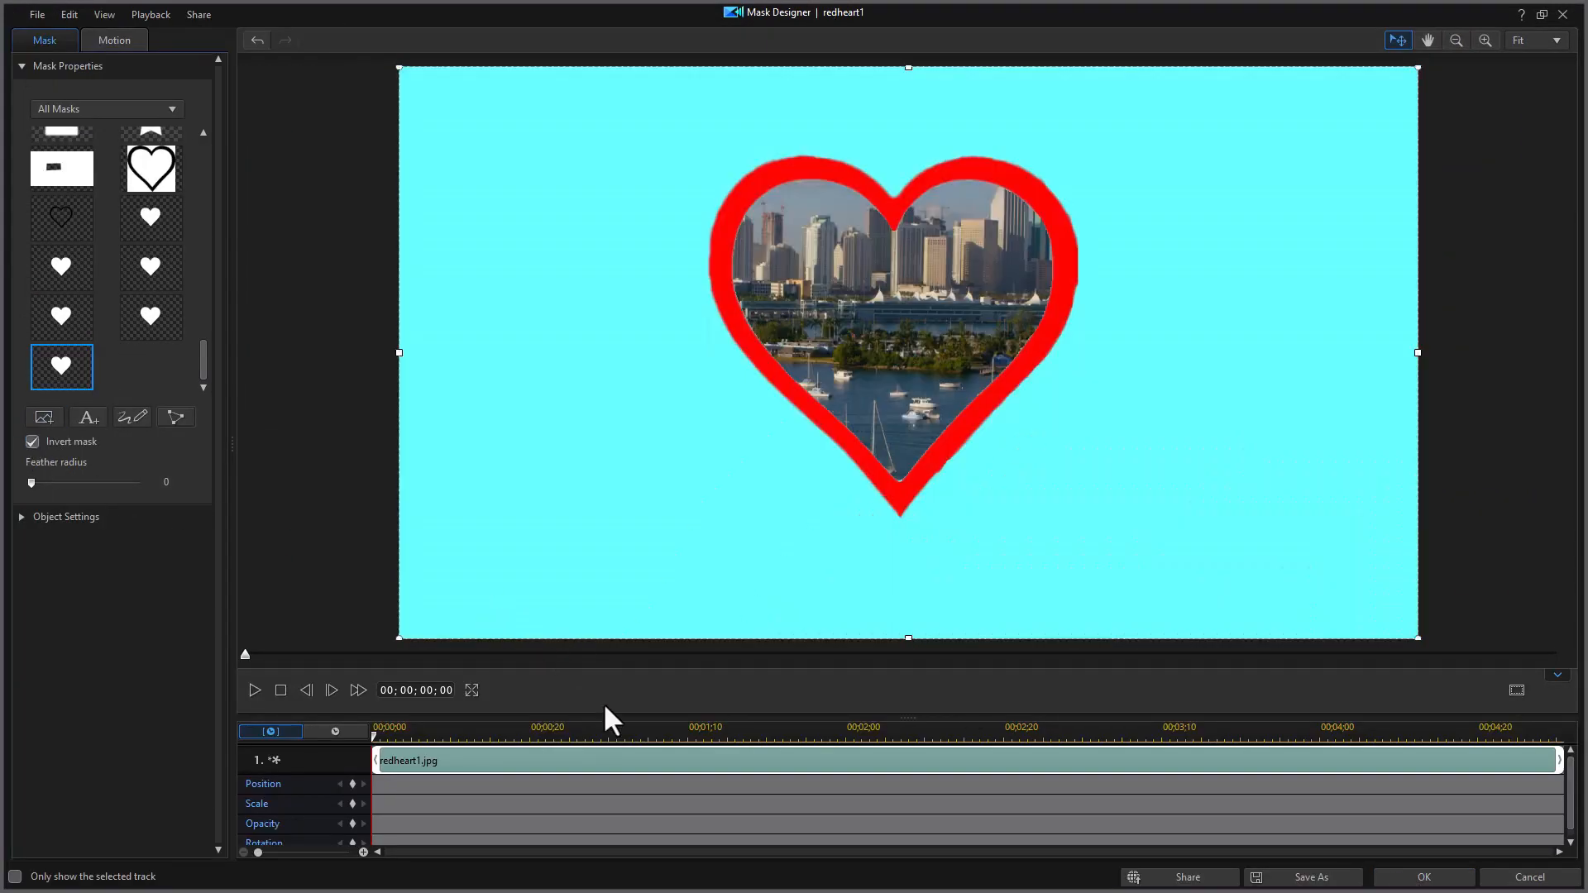
pyautogui.click(1434, 879)
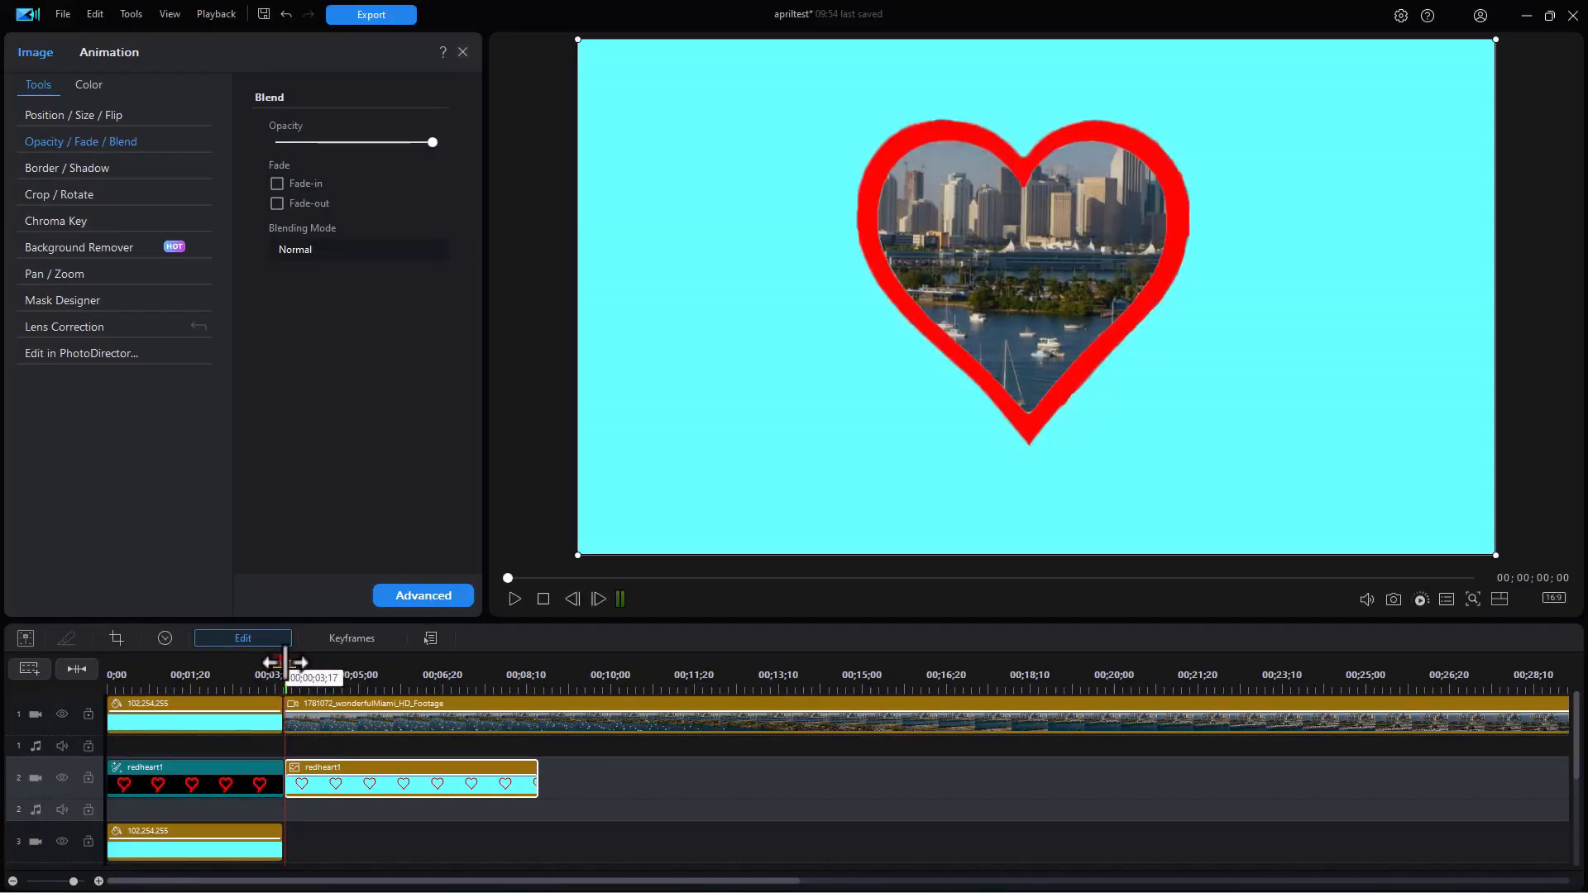
# Play the timeline from about 00;00;02;05 to check the change from the drawn heart to the masked footage
pyautogui.click(220, 661)
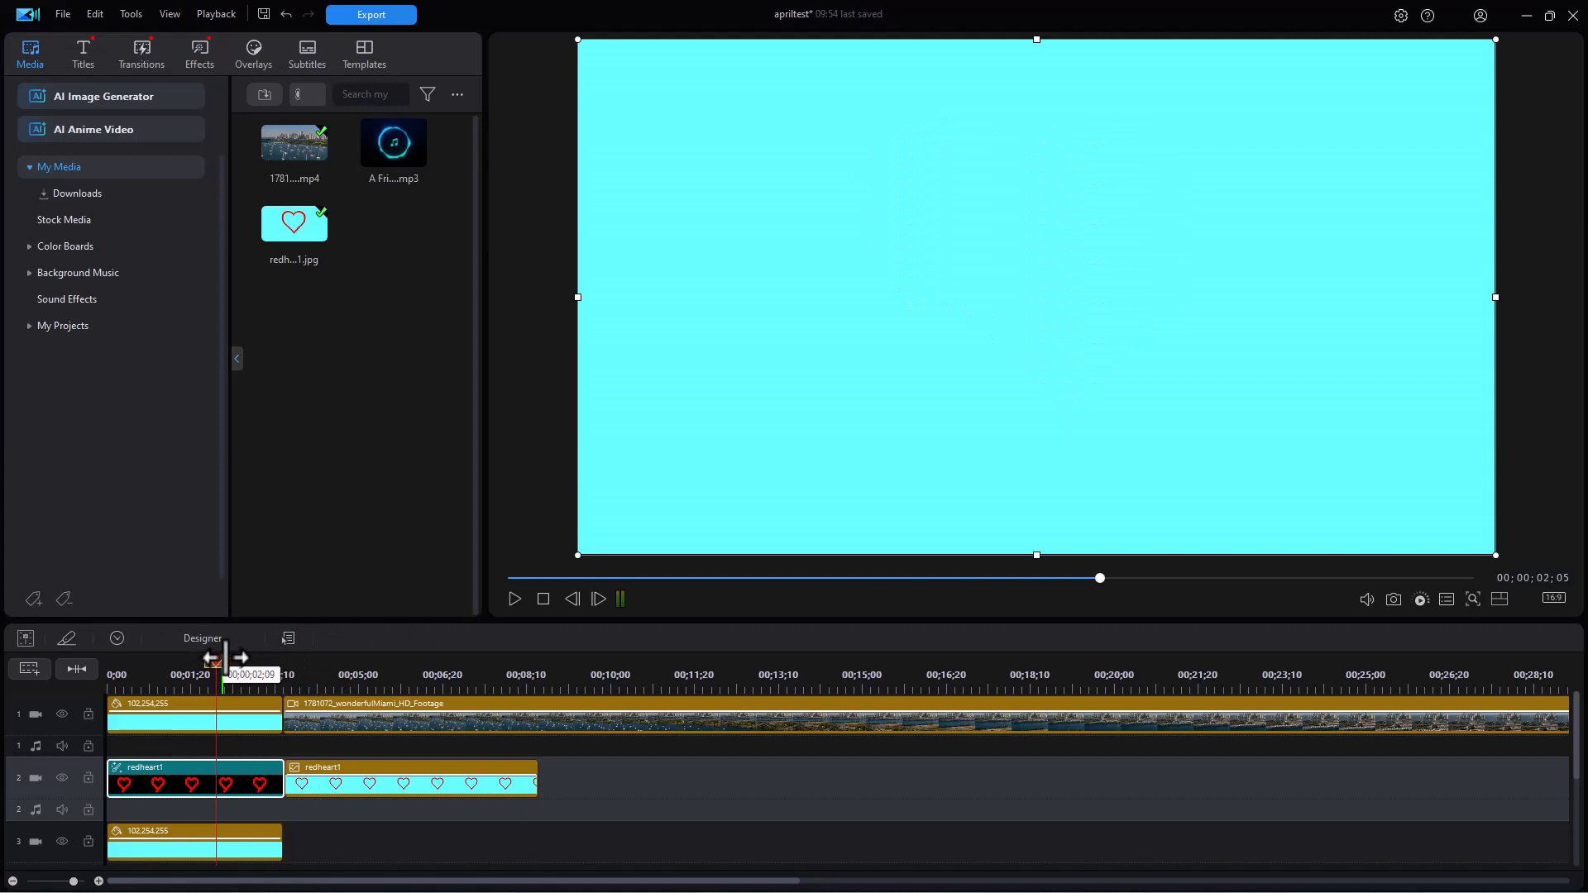
pyautogui.press('space')
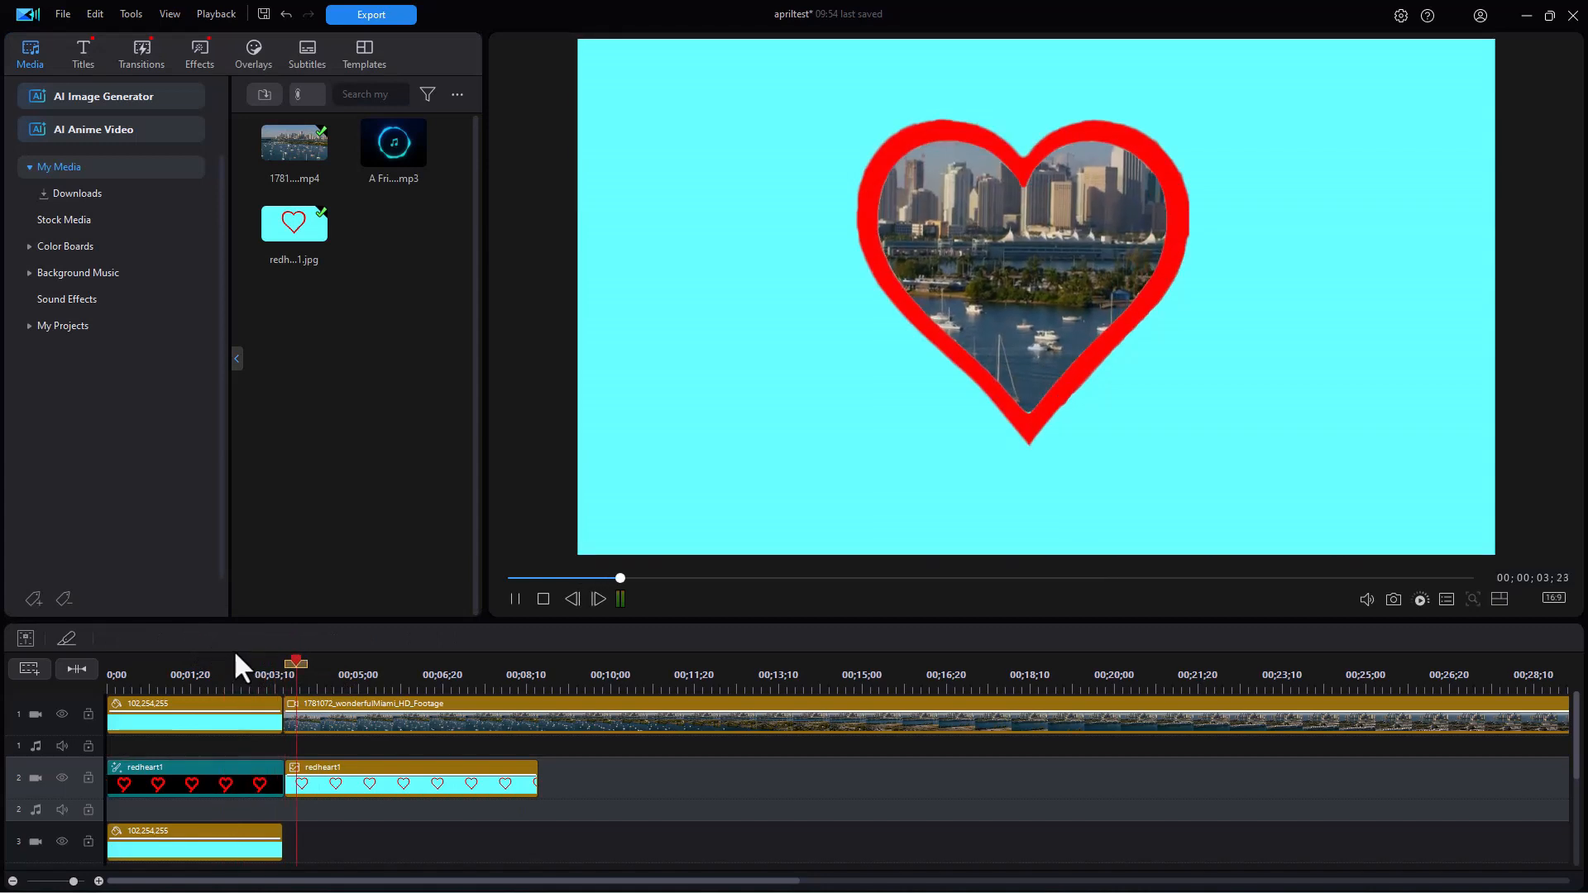
pyautogui.press('space')
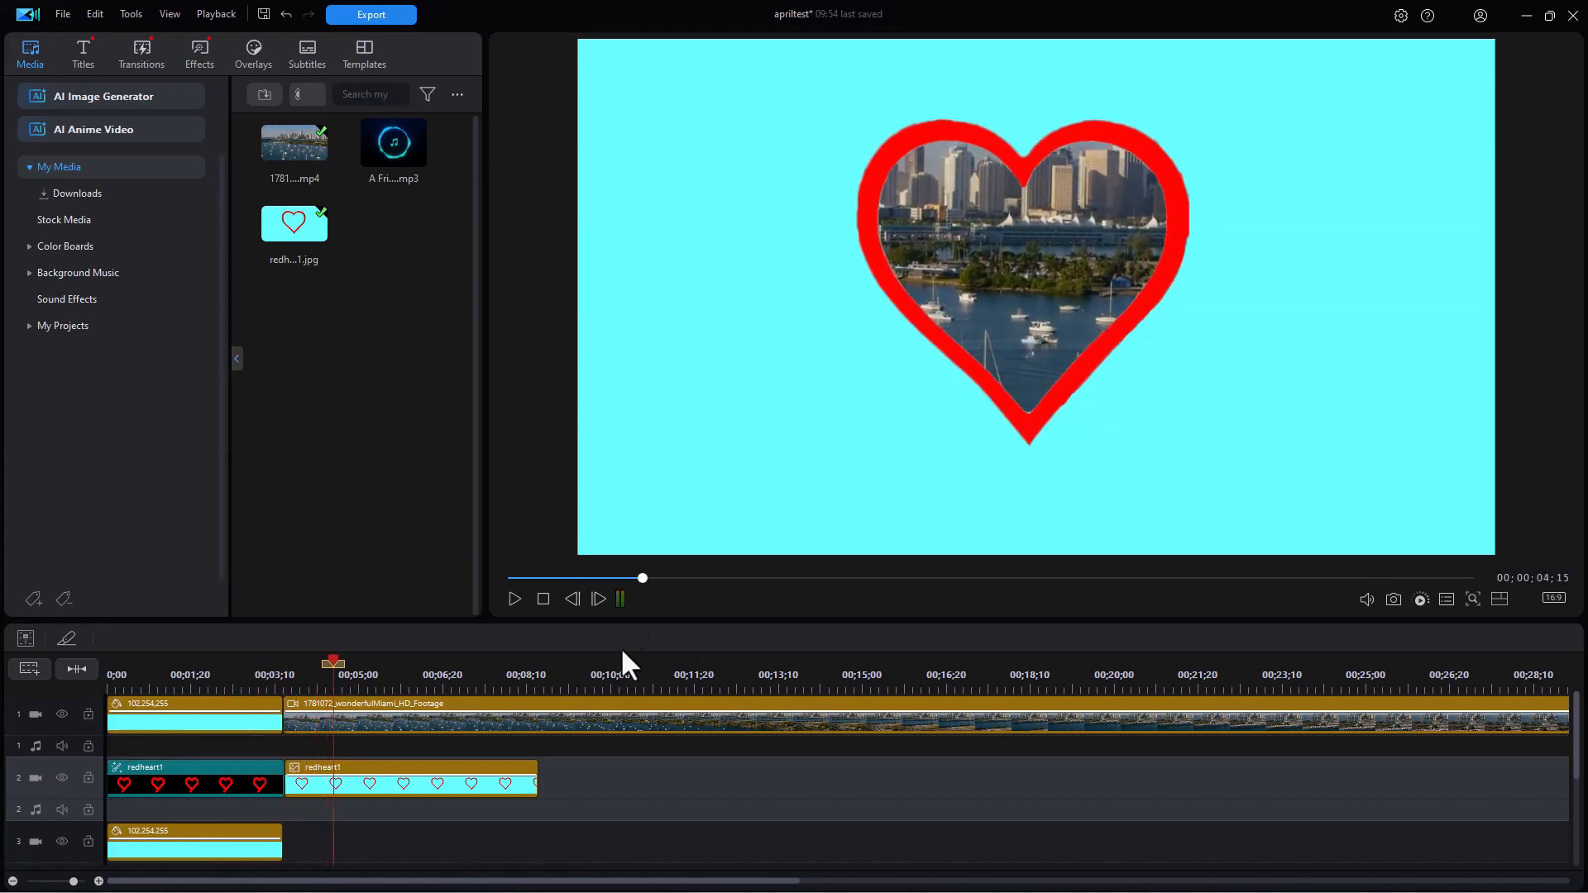
# Place the A Friend in Need music on audio track 2 and the Thank You! title on track 4, both at the start
pyautogui.moveTo(399, 146); pyautogui.dragTo(76, 779)
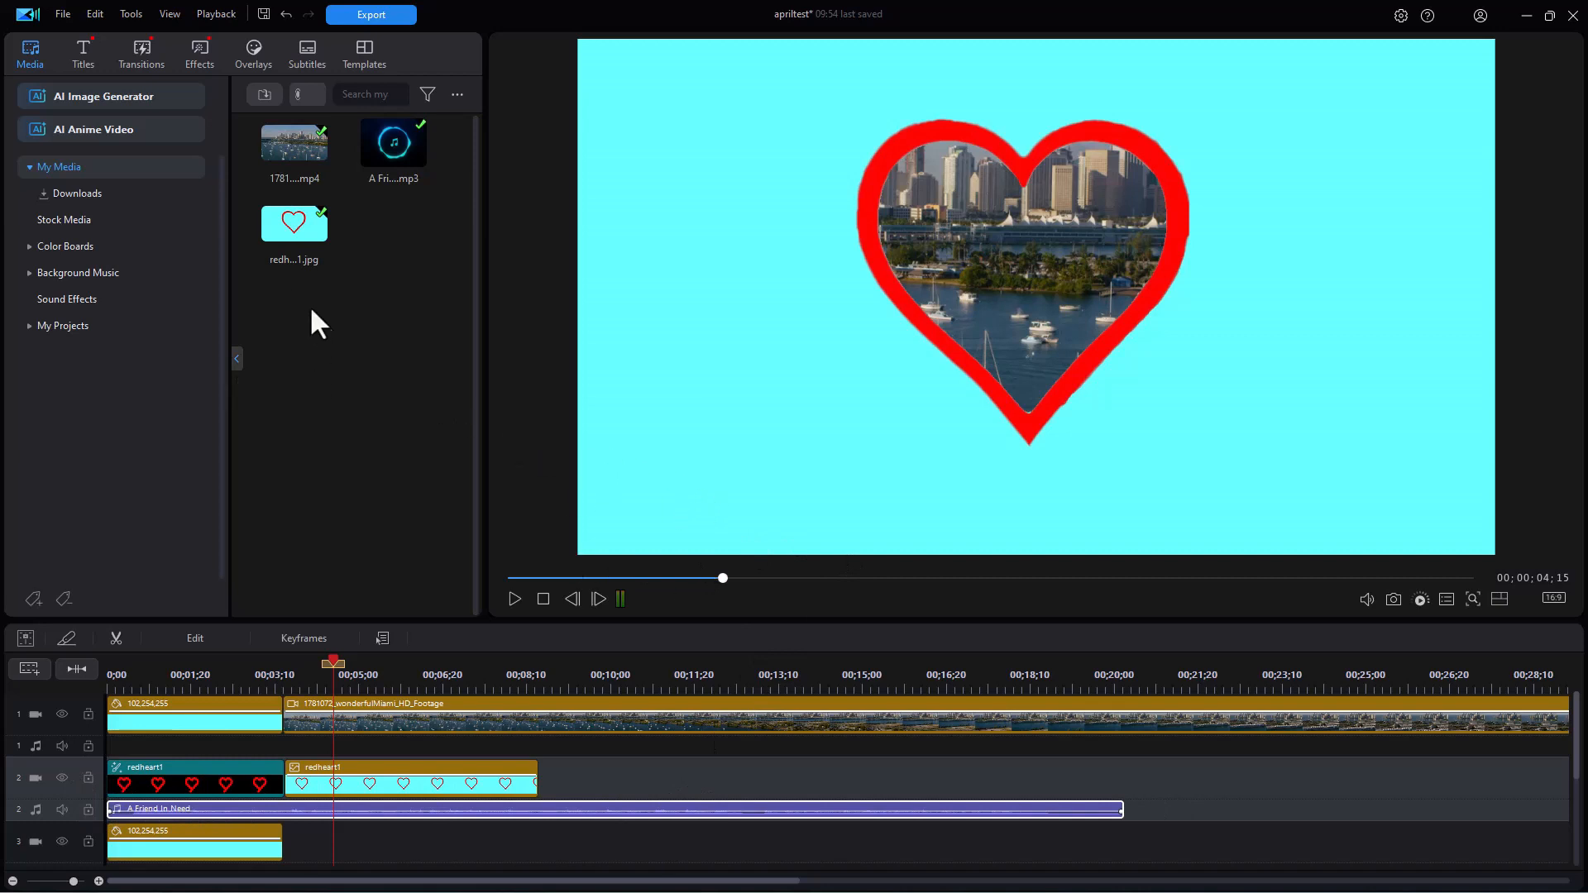
pyautogui.click(84, 50)
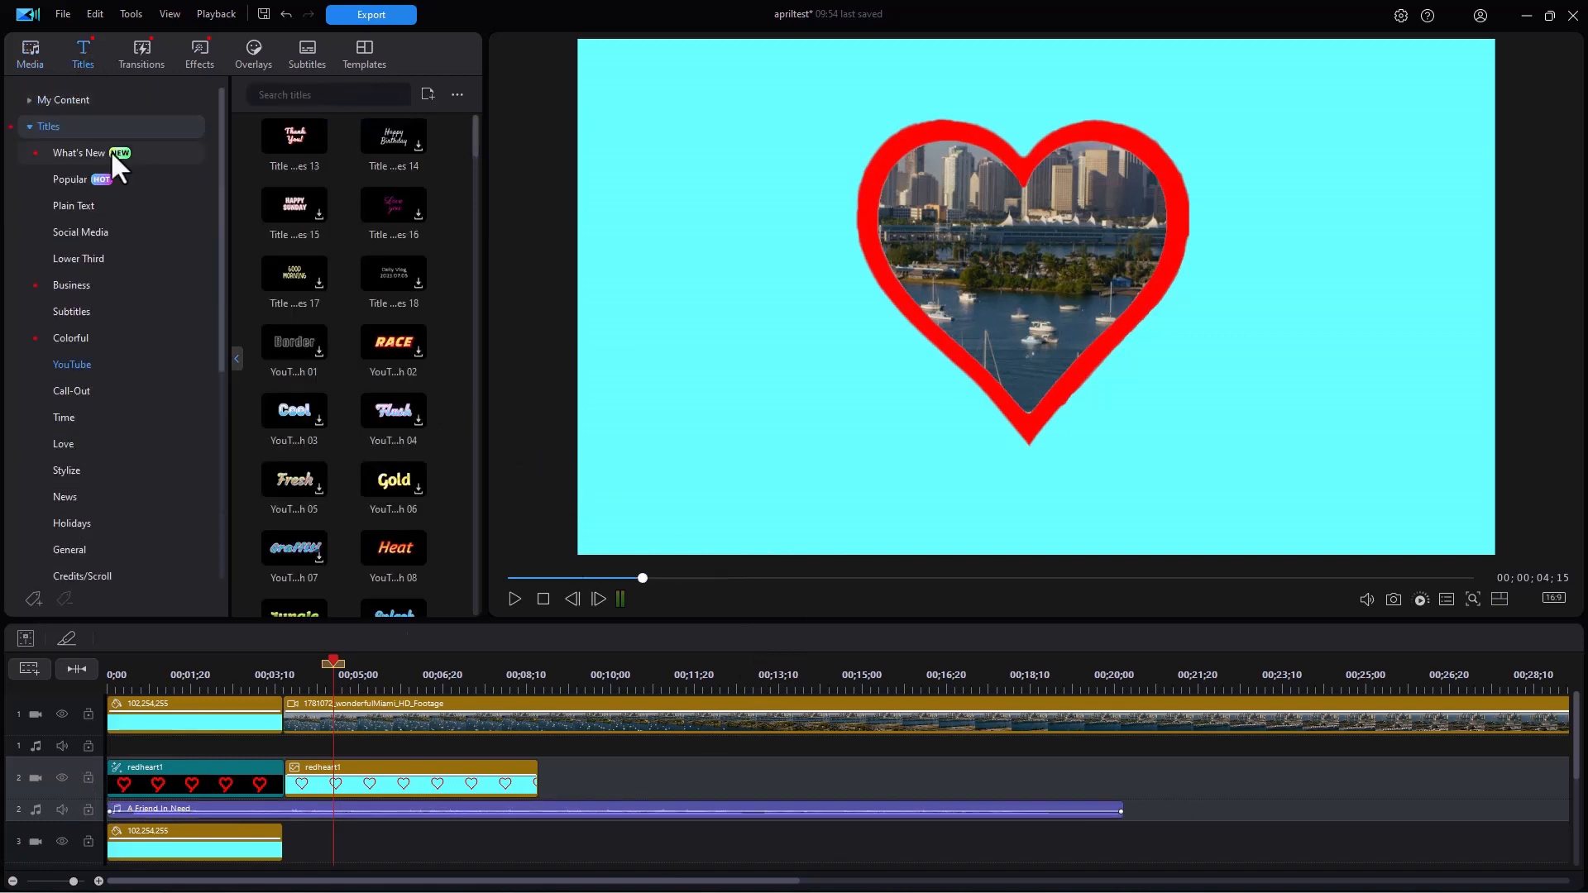
pyautogui.click(298, 141)
pyautogui.moveTo(312, 153); pyautogui.dragTo(108, 845)
# Replace the title's text with "you will love"
pyautogui.click(938, 234)
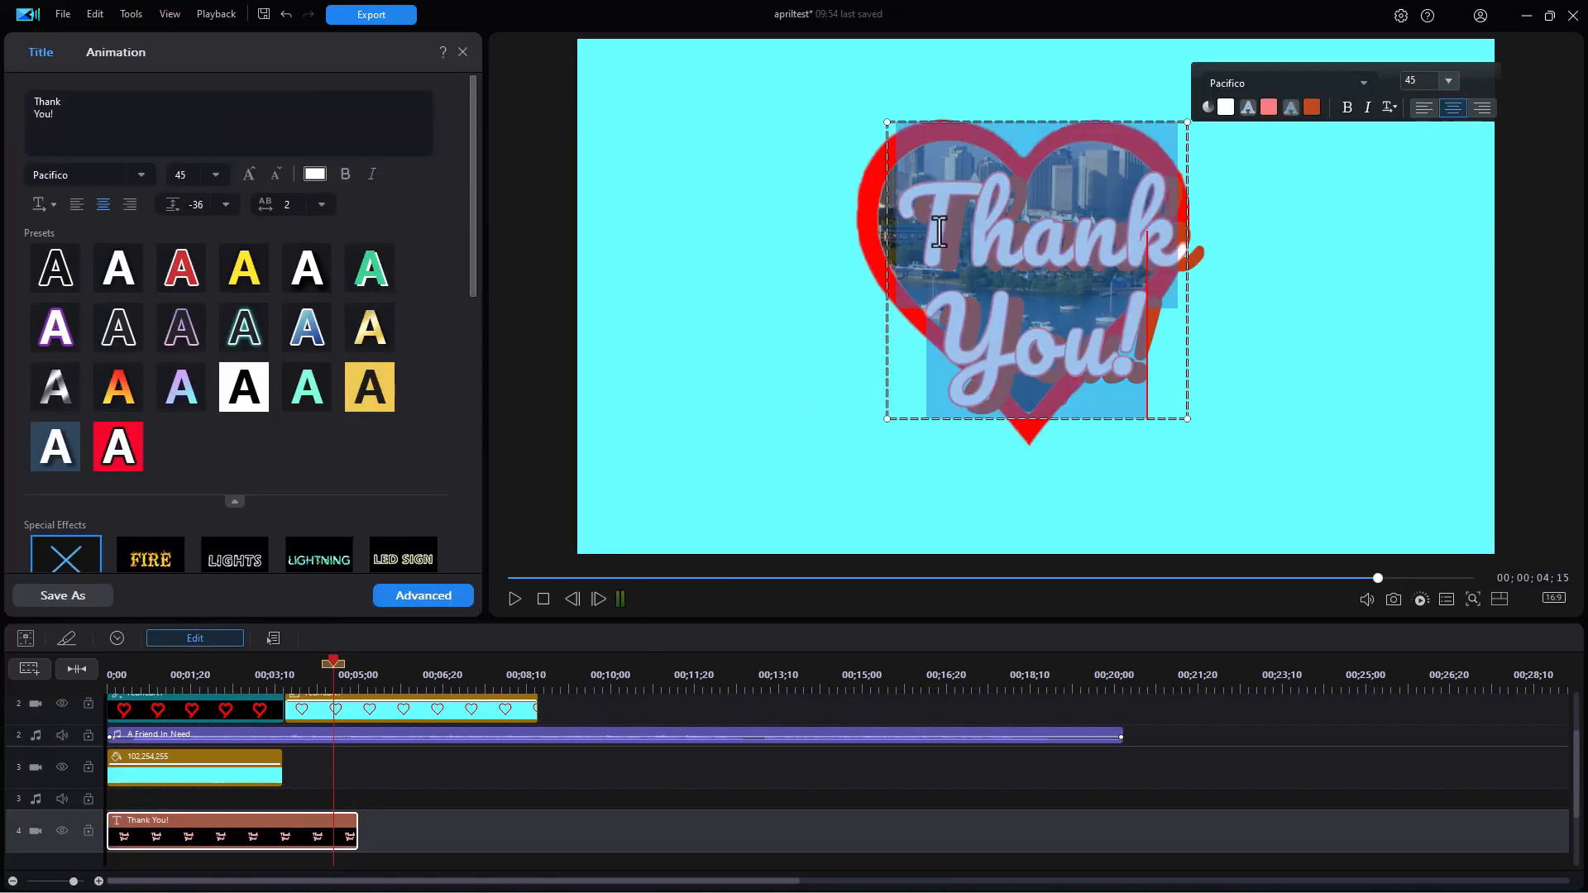
pyautogui.write('y')
pyautogui.write('ou will love')
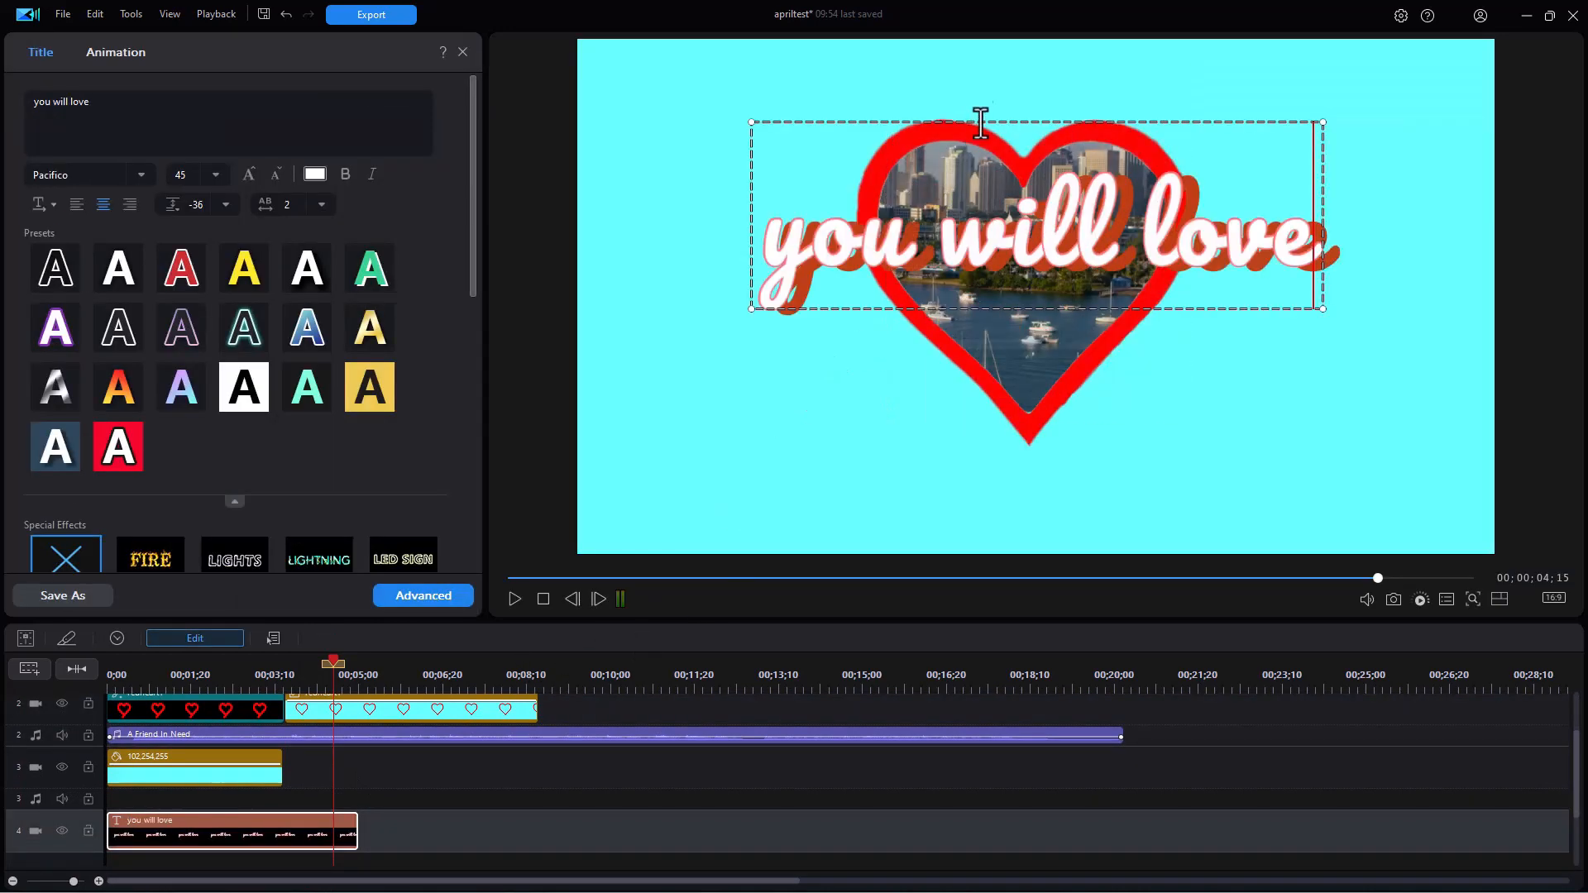
# Set the title's font size to 24 and position it over the heart's lower tip
pyautogui.moveTo(995, 122); pyautogui.dragTo(989, 351)
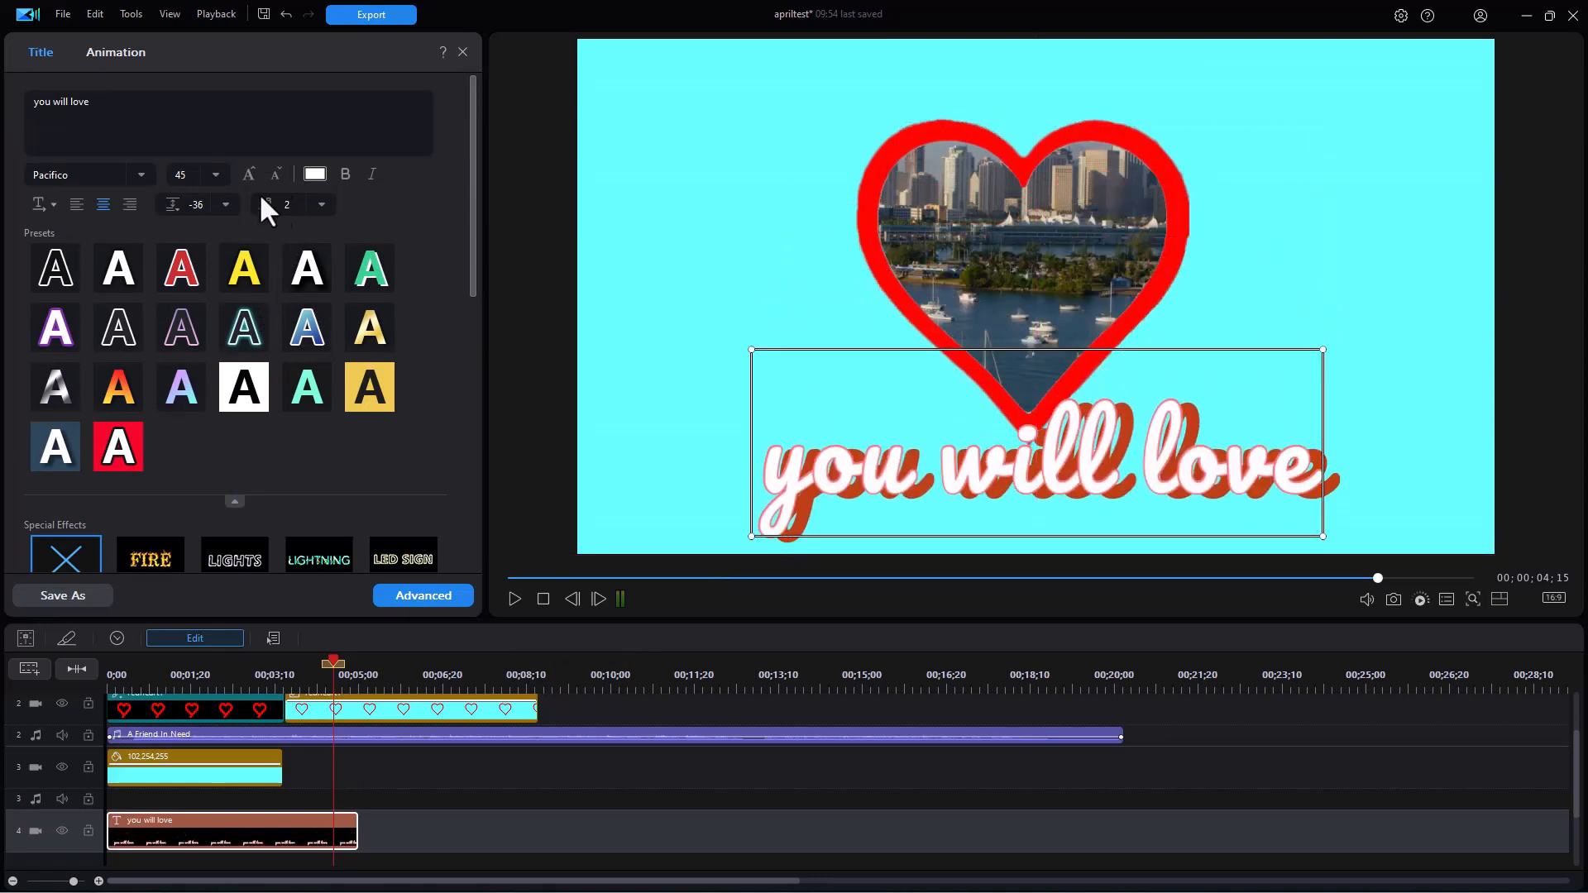
pyautogui.click(215, 174)
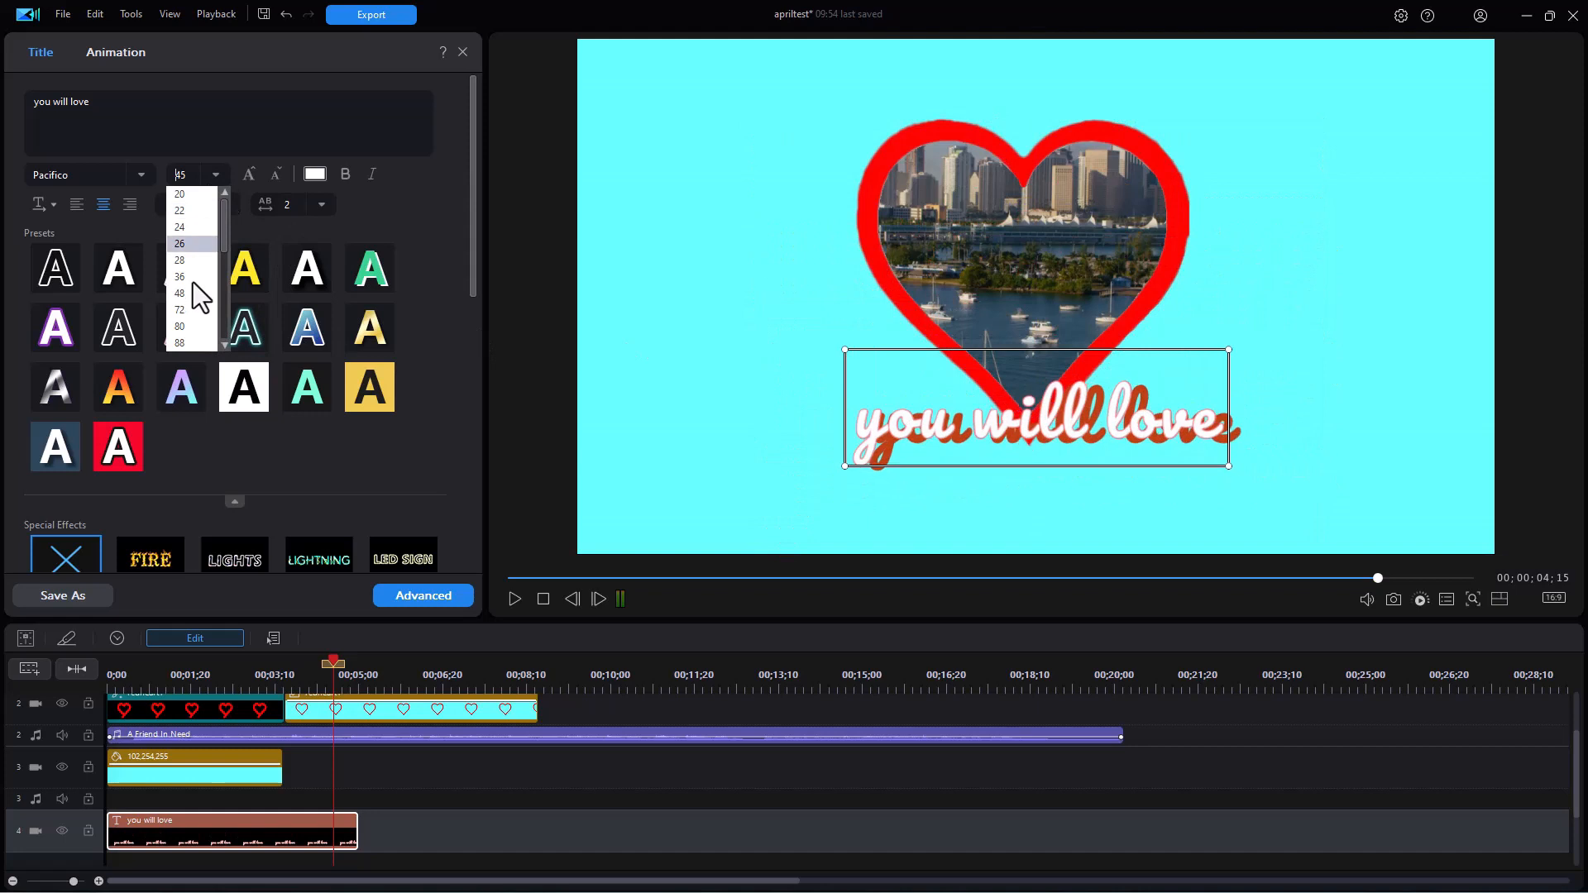
pyautogui.click(186, 230)
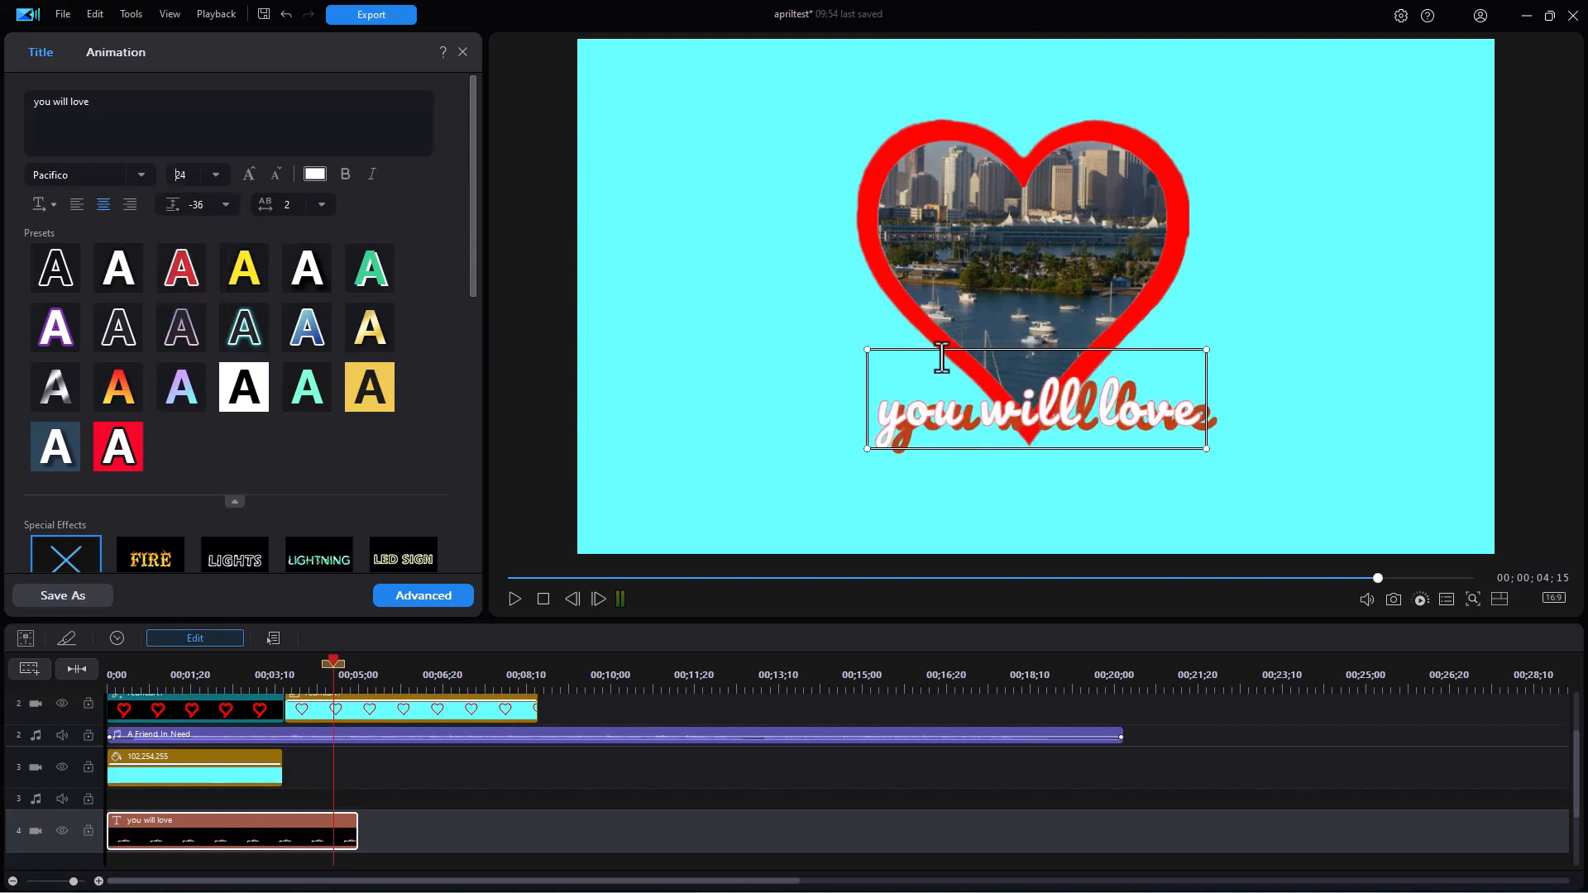
pyautogui.moveTo(933, 346); pyautogui.dragTo(940, 399)
# Apply the Wipe Right entrance animation to the title
pyautogui.click(119, 51)
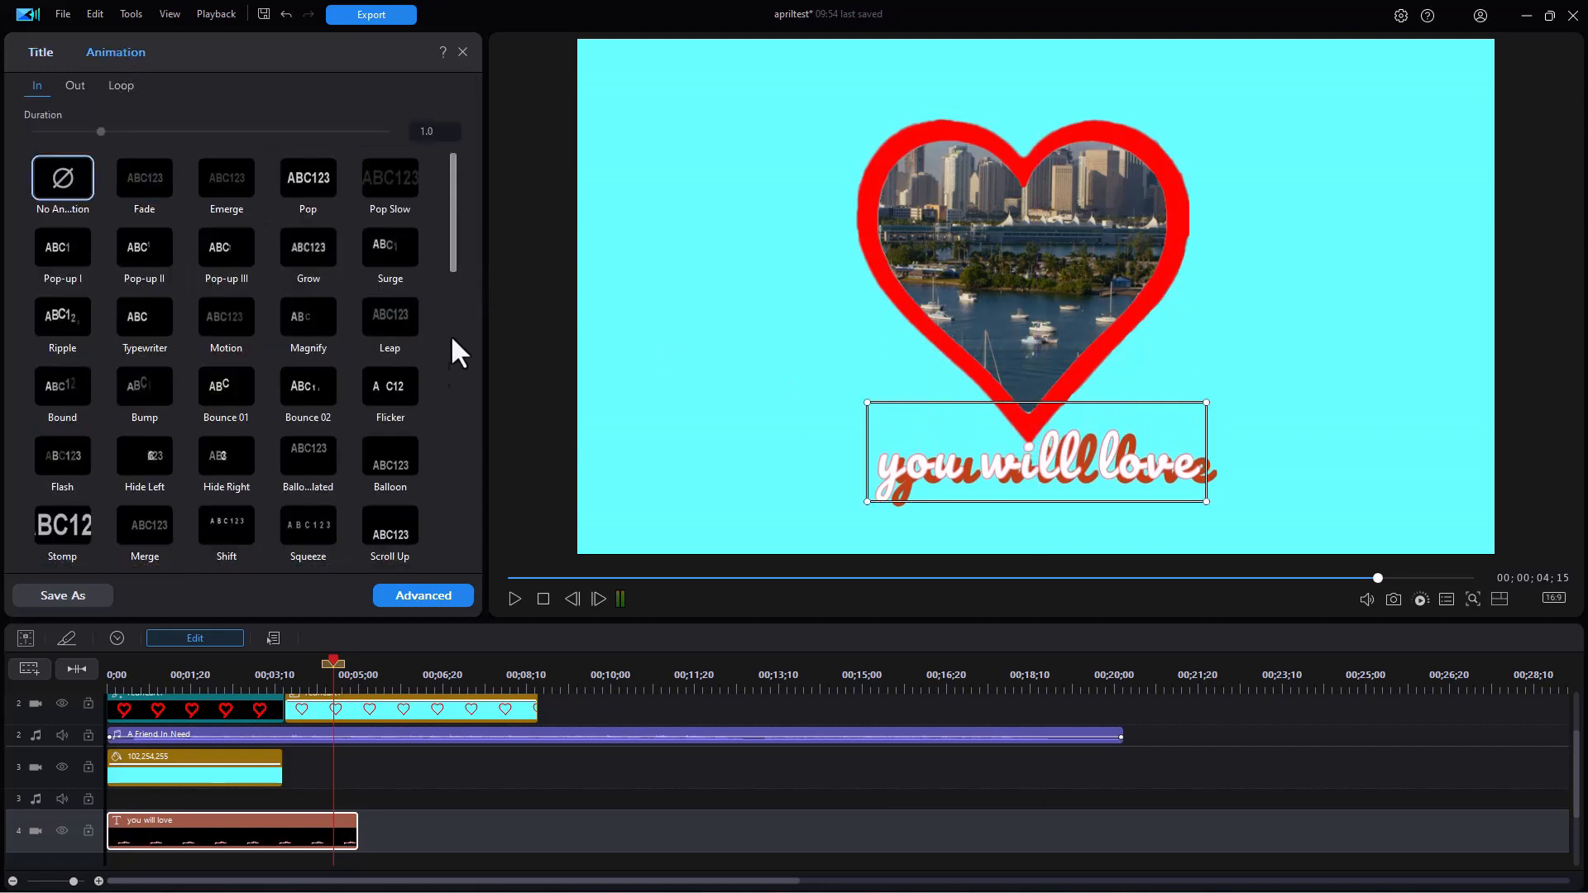
pyautogui.scroll(-10, 244, 377)
pyautogui.click(229, 335)
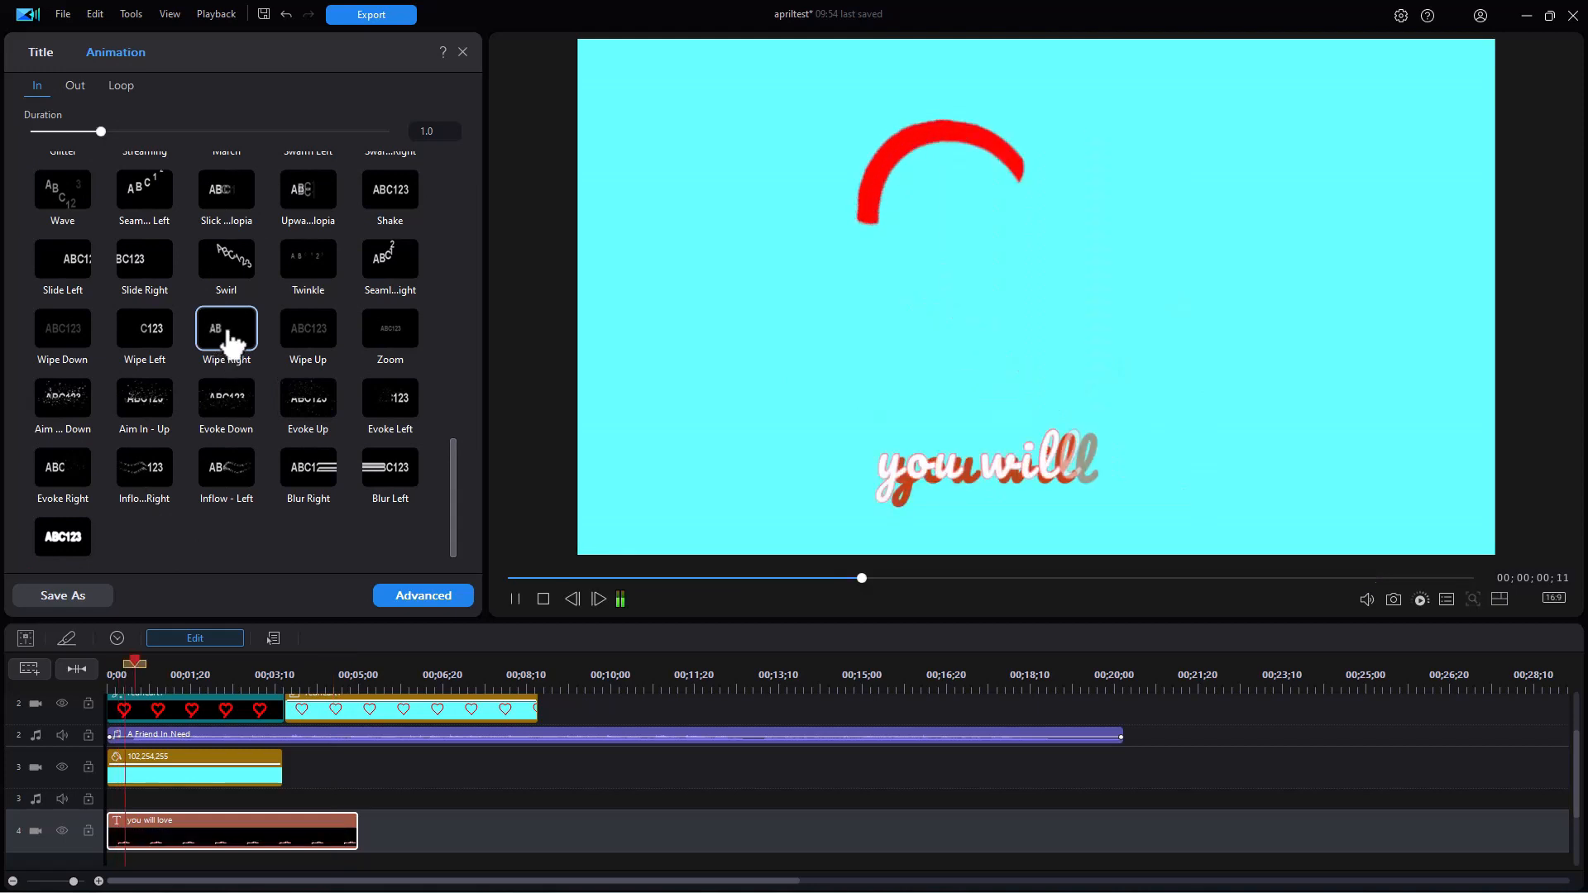
# Extend the title clip on track 4 to the end of the second redheart1 clip and play back the result
pyautogui.click(390, 473)
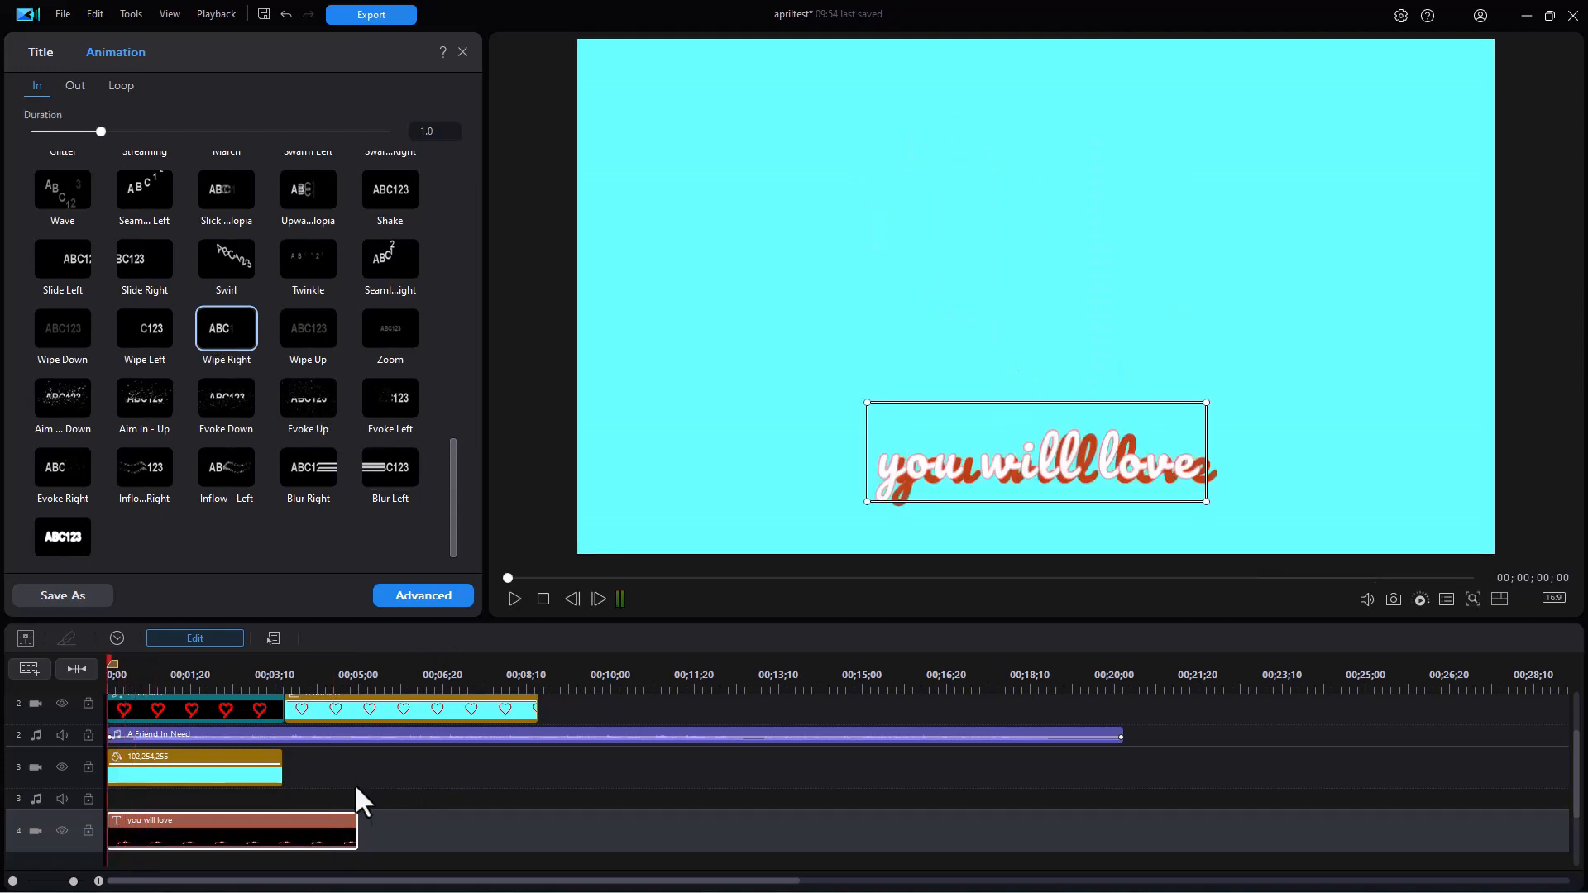
pyautogui.click(360, 832)
pyautogui.moveTo(348, 833); pyautogui.dragTo(537, 833)
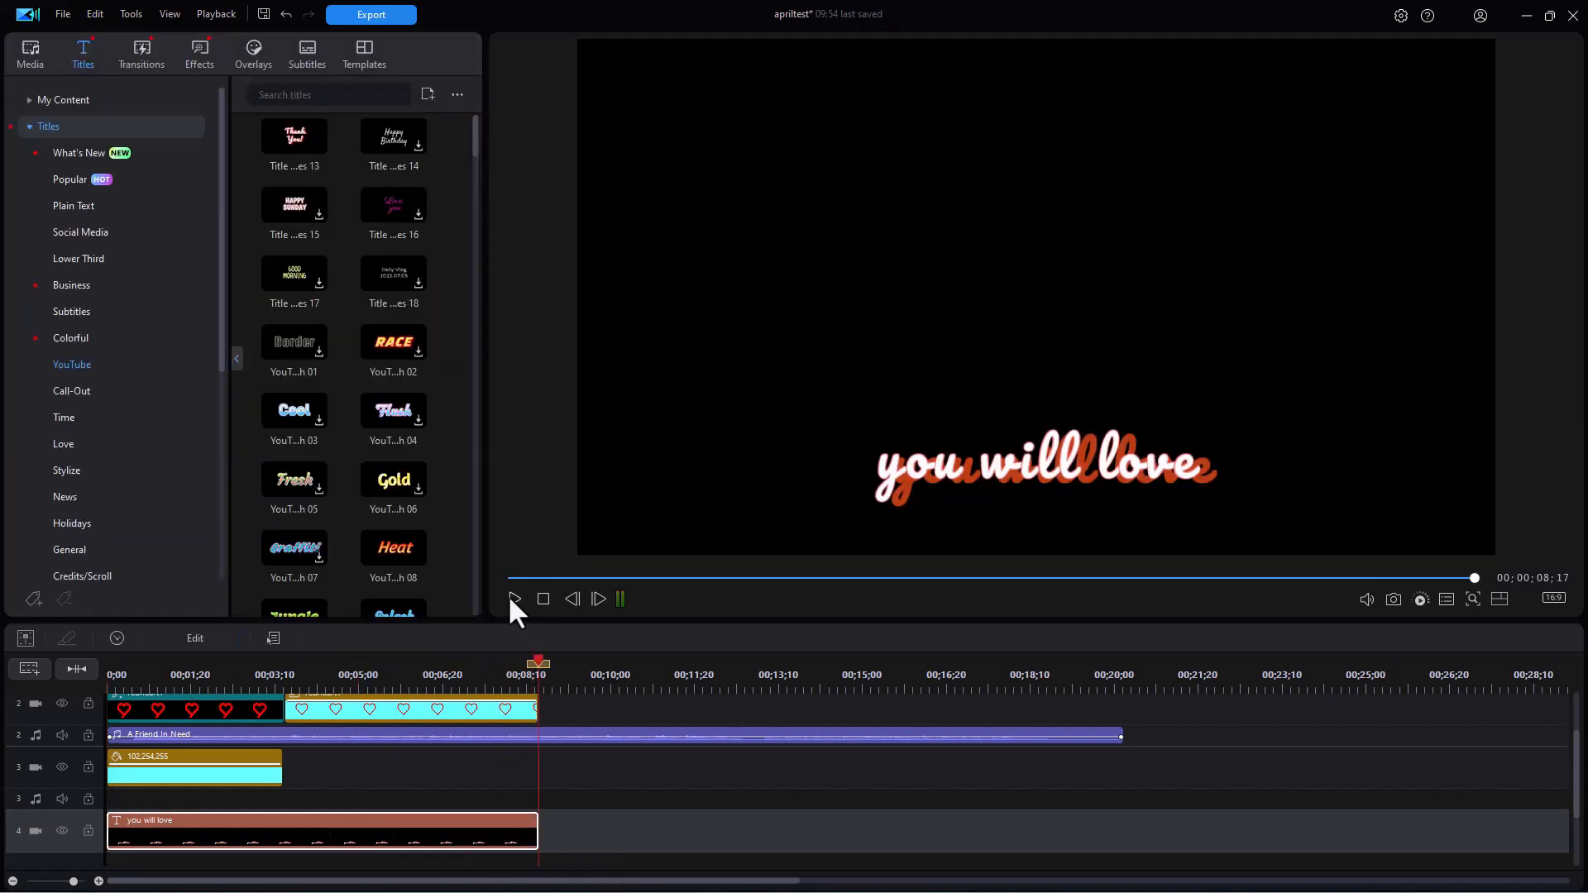
pyautogui.click(263, 668)
pyautogui.click(515, 599)
pyautogui.moveTo(263, 668); pyautogui.dragTo(160, 674)
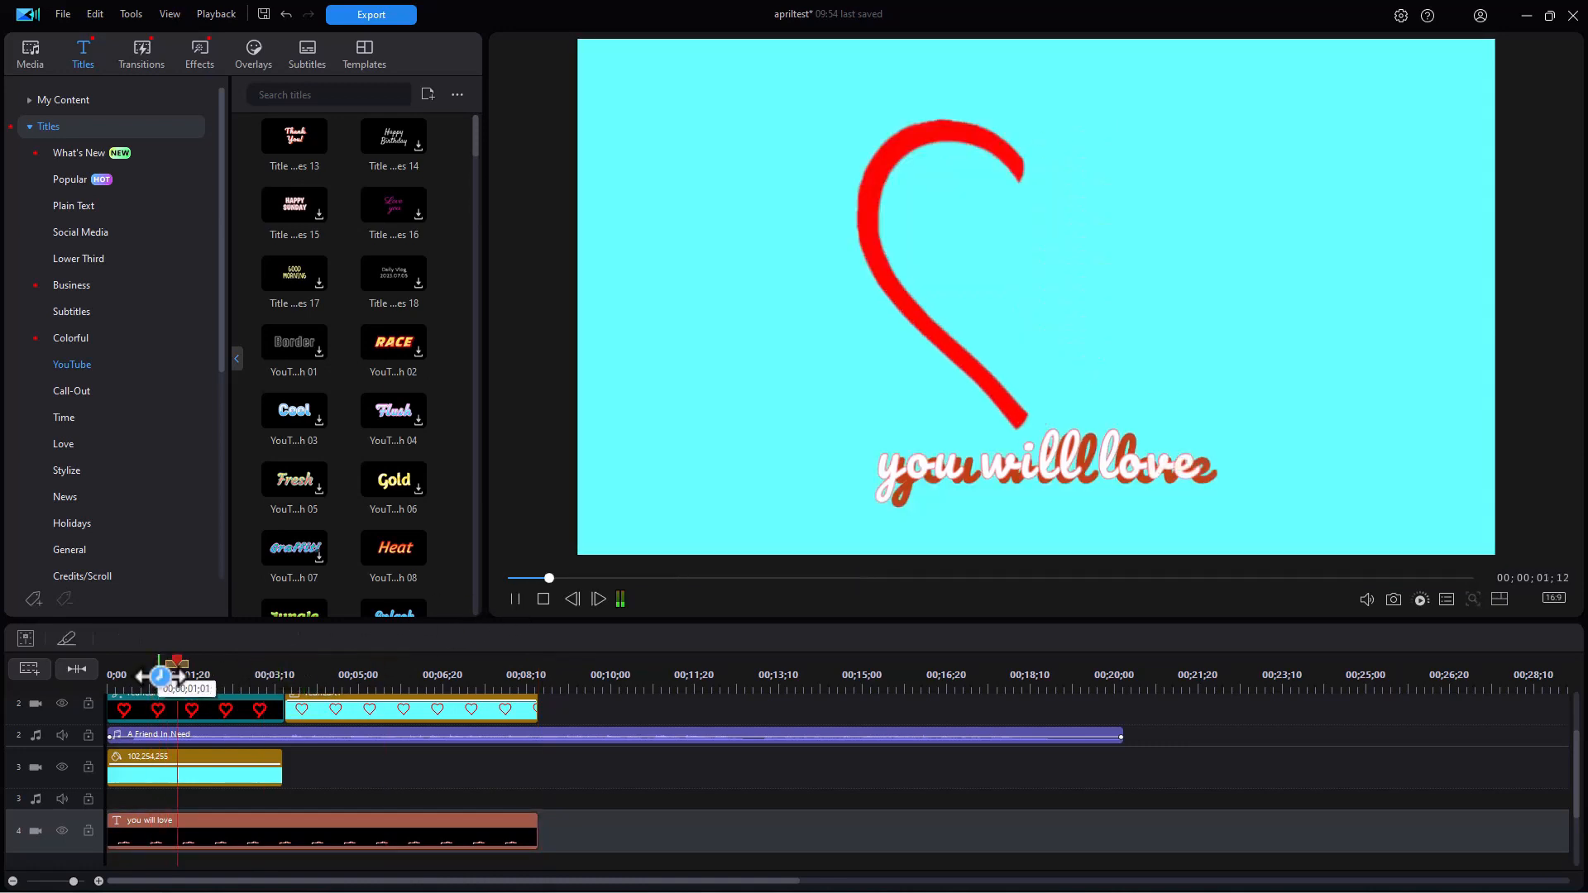
pyautogui.press('space')
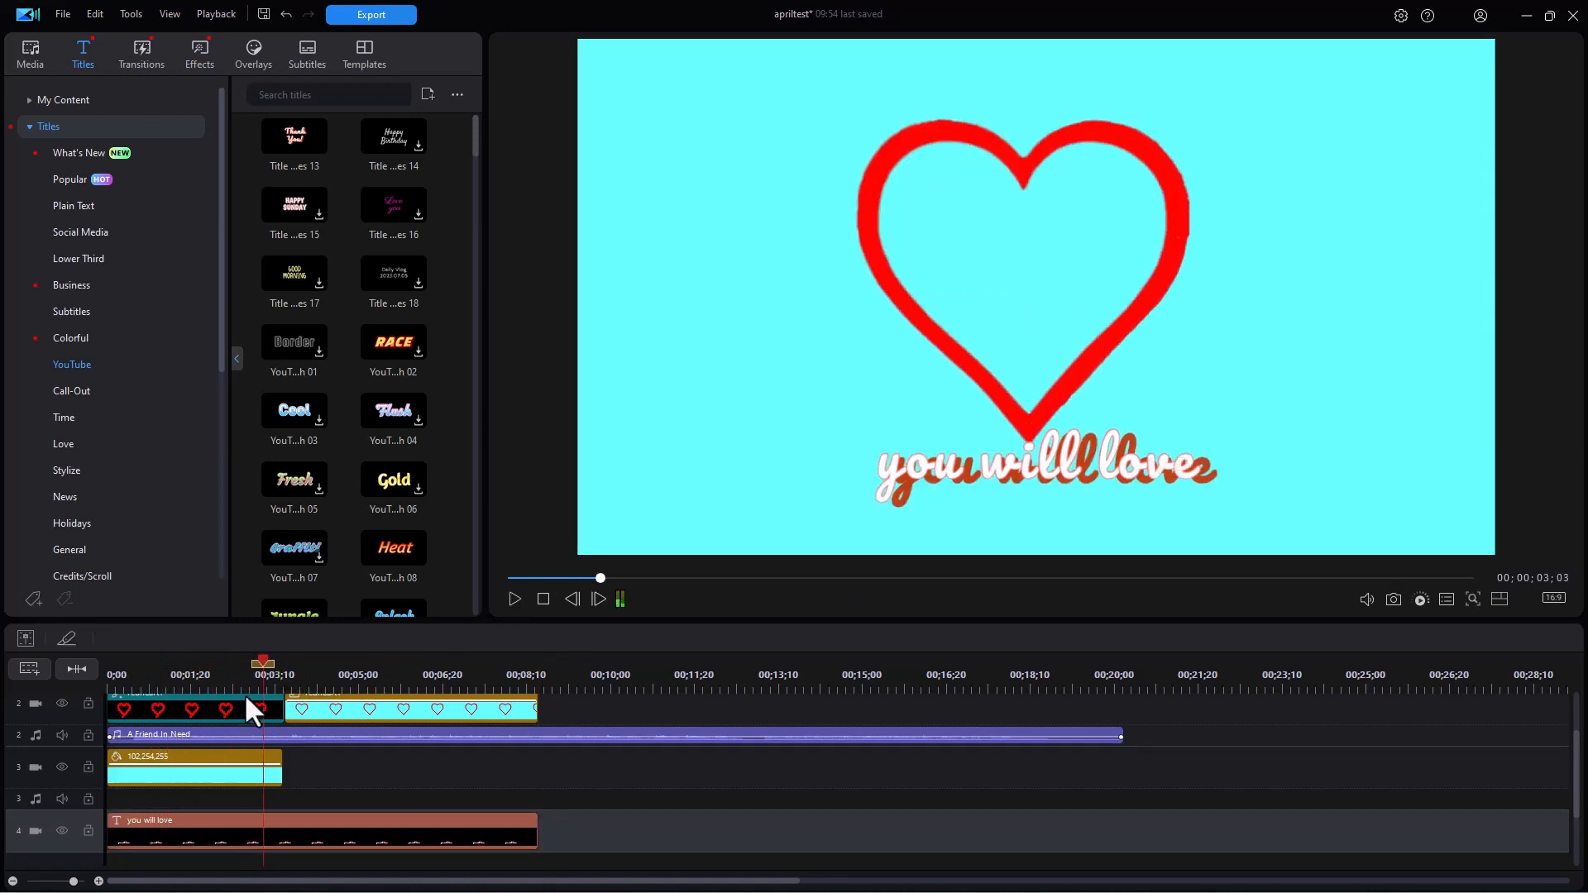
# Lengthen the title's Wipe Right entrance animation to about 00;00;02;17 in the advanced title editor
pyautogui.click(193, 827)
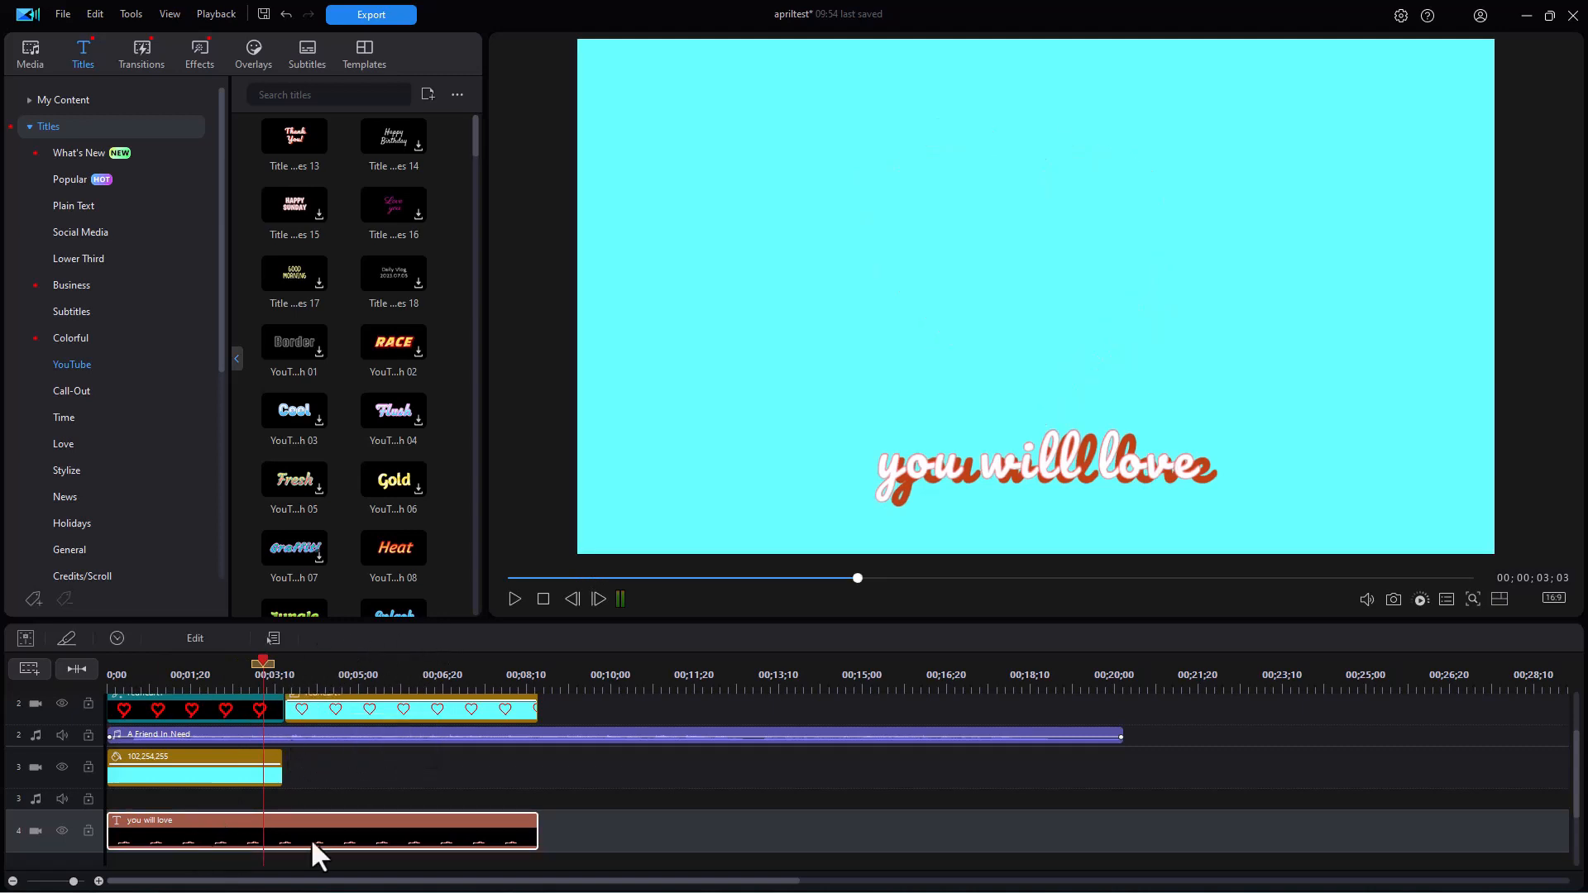
pyautogui.click(197, 635)
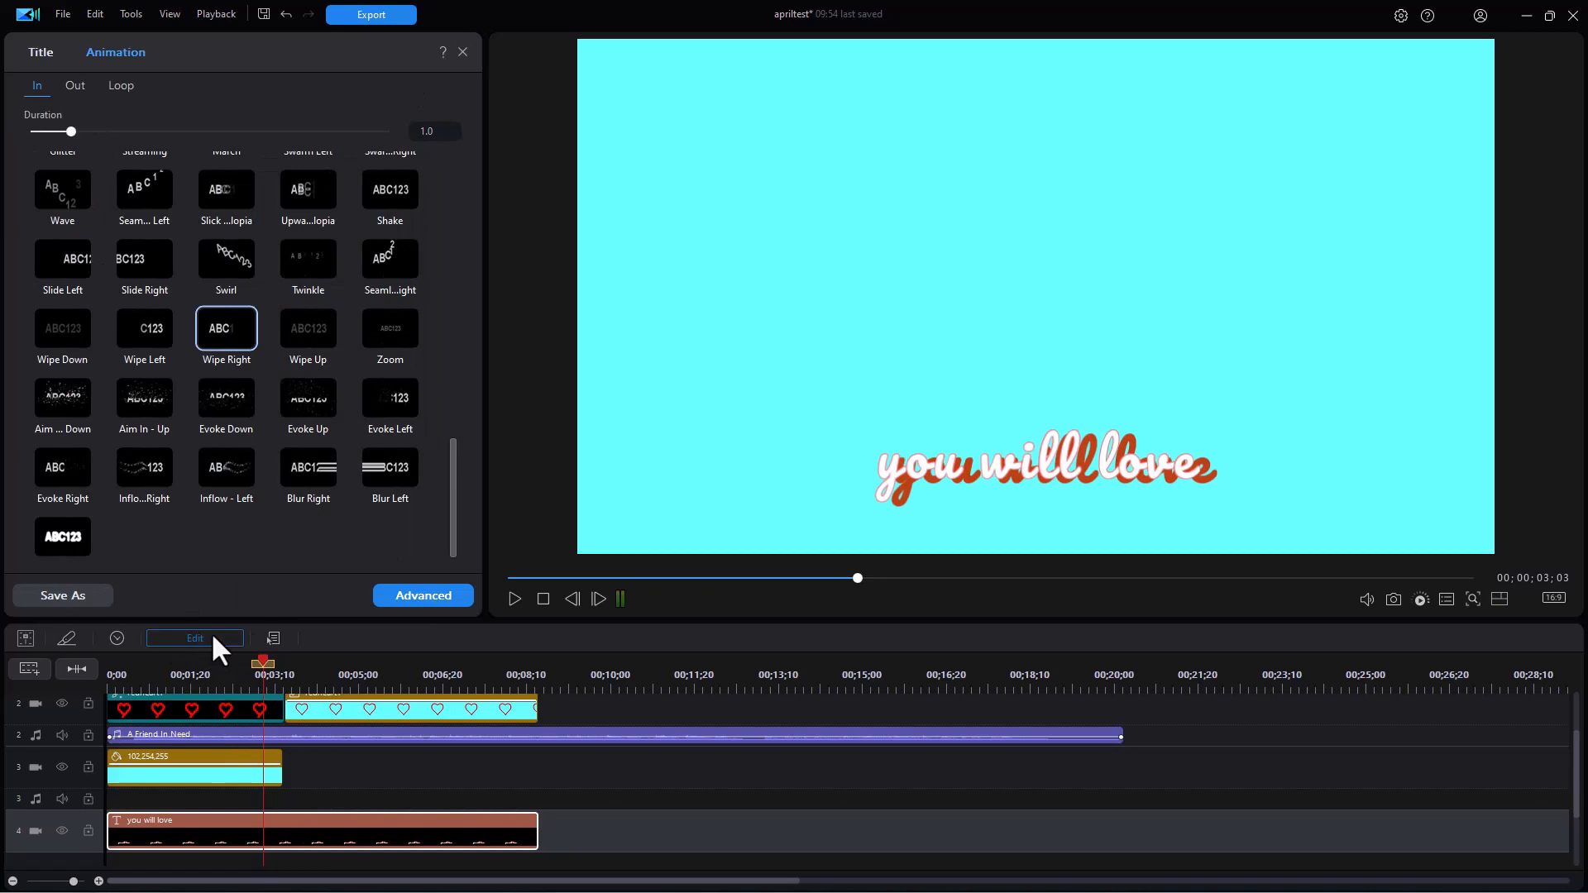
pyautogui.click(423, 595)
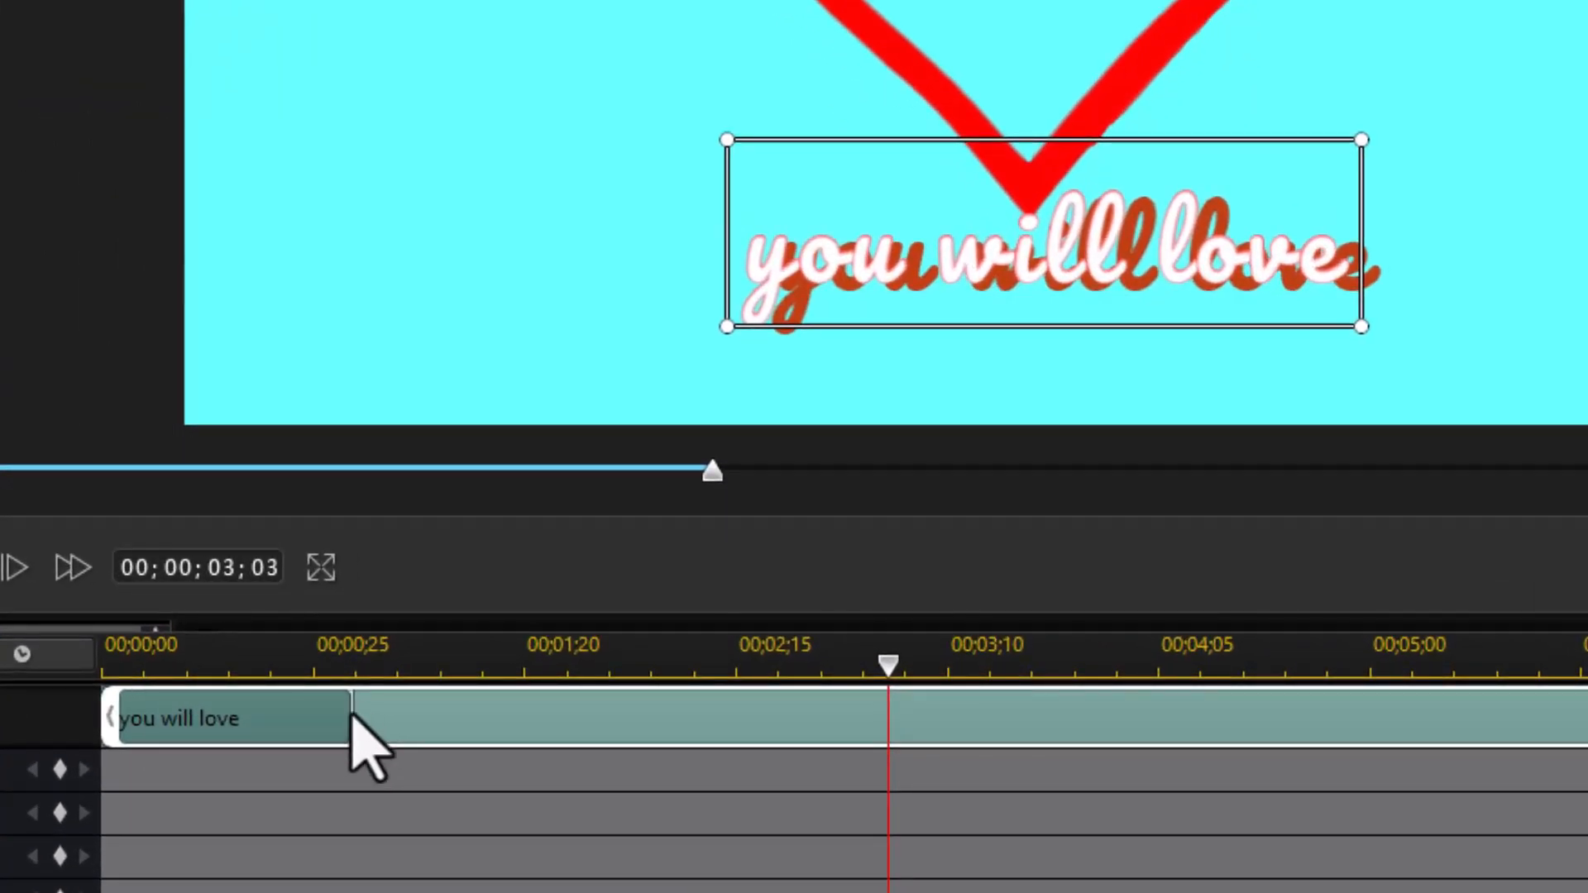
pyautogui.click(358, 716)
pyautogui.moveTo(357, 716); pyautogui.dragTo(749, 718)
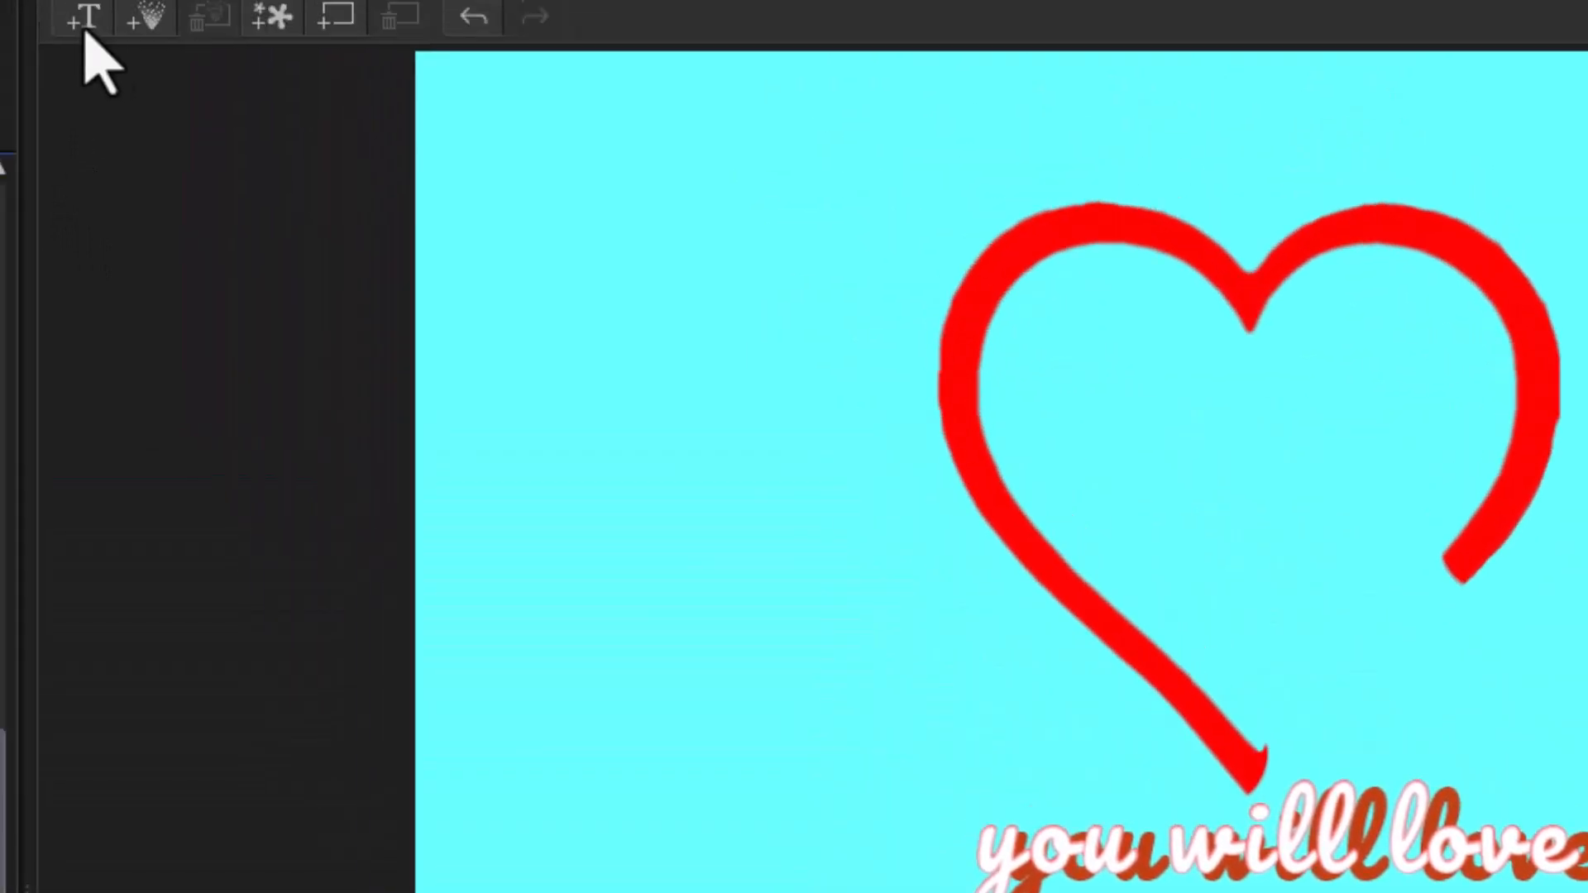
# Add a "Miami" text object inside the upper part of the heart and format it in green Stencil, size 24
pyautogui.click(85, 24)
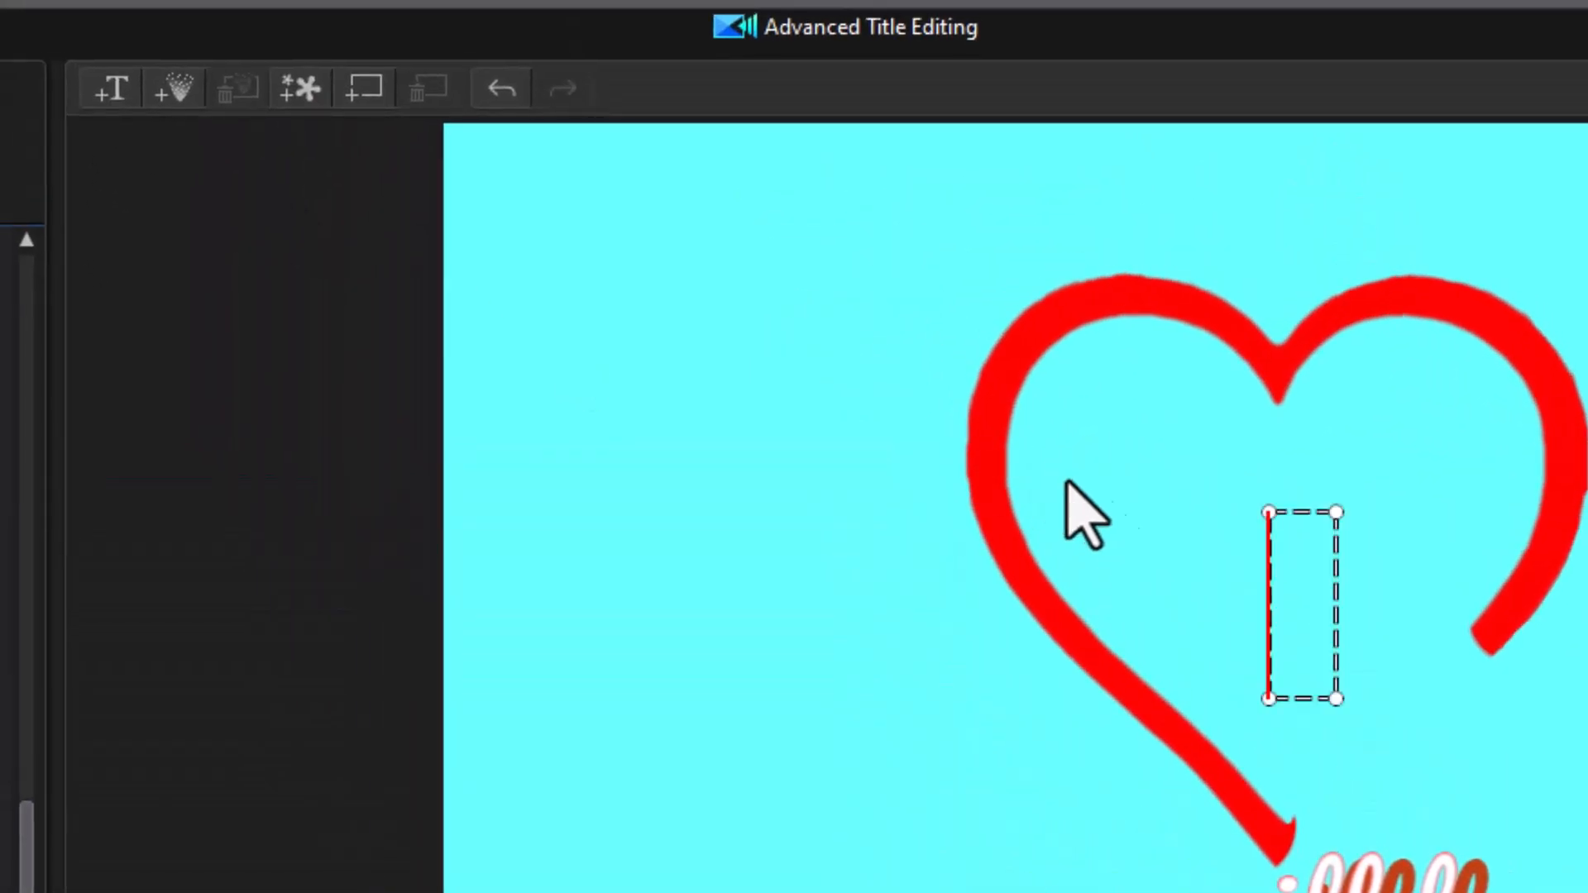
pyautogui.write('Miami')
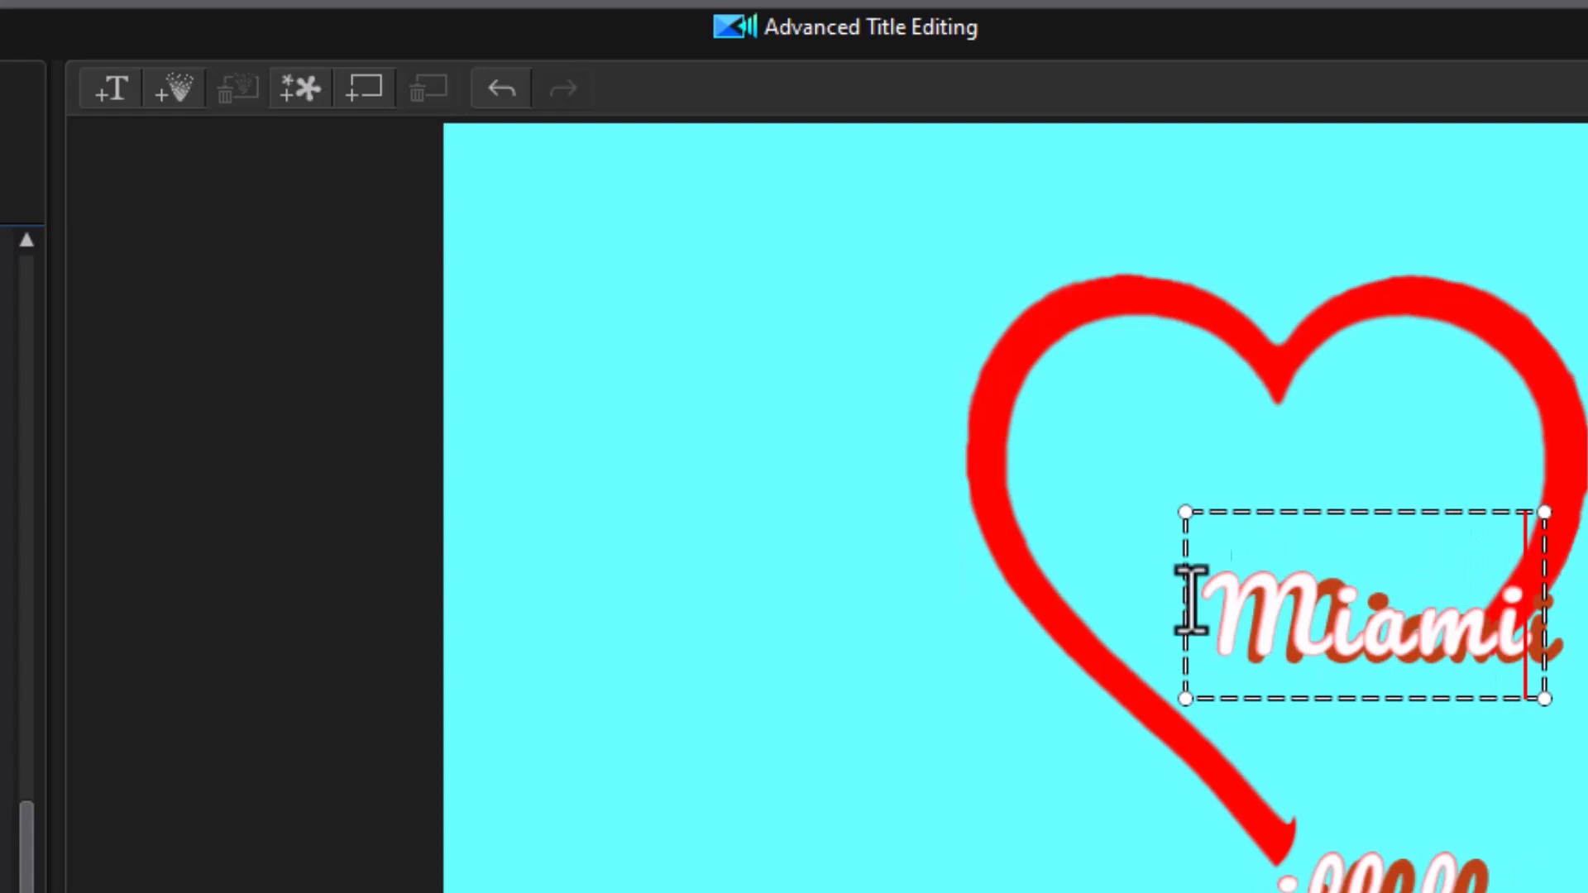
pyautogui.moveTo(1332, 509); pyautogui.dragTo(1233, 455)
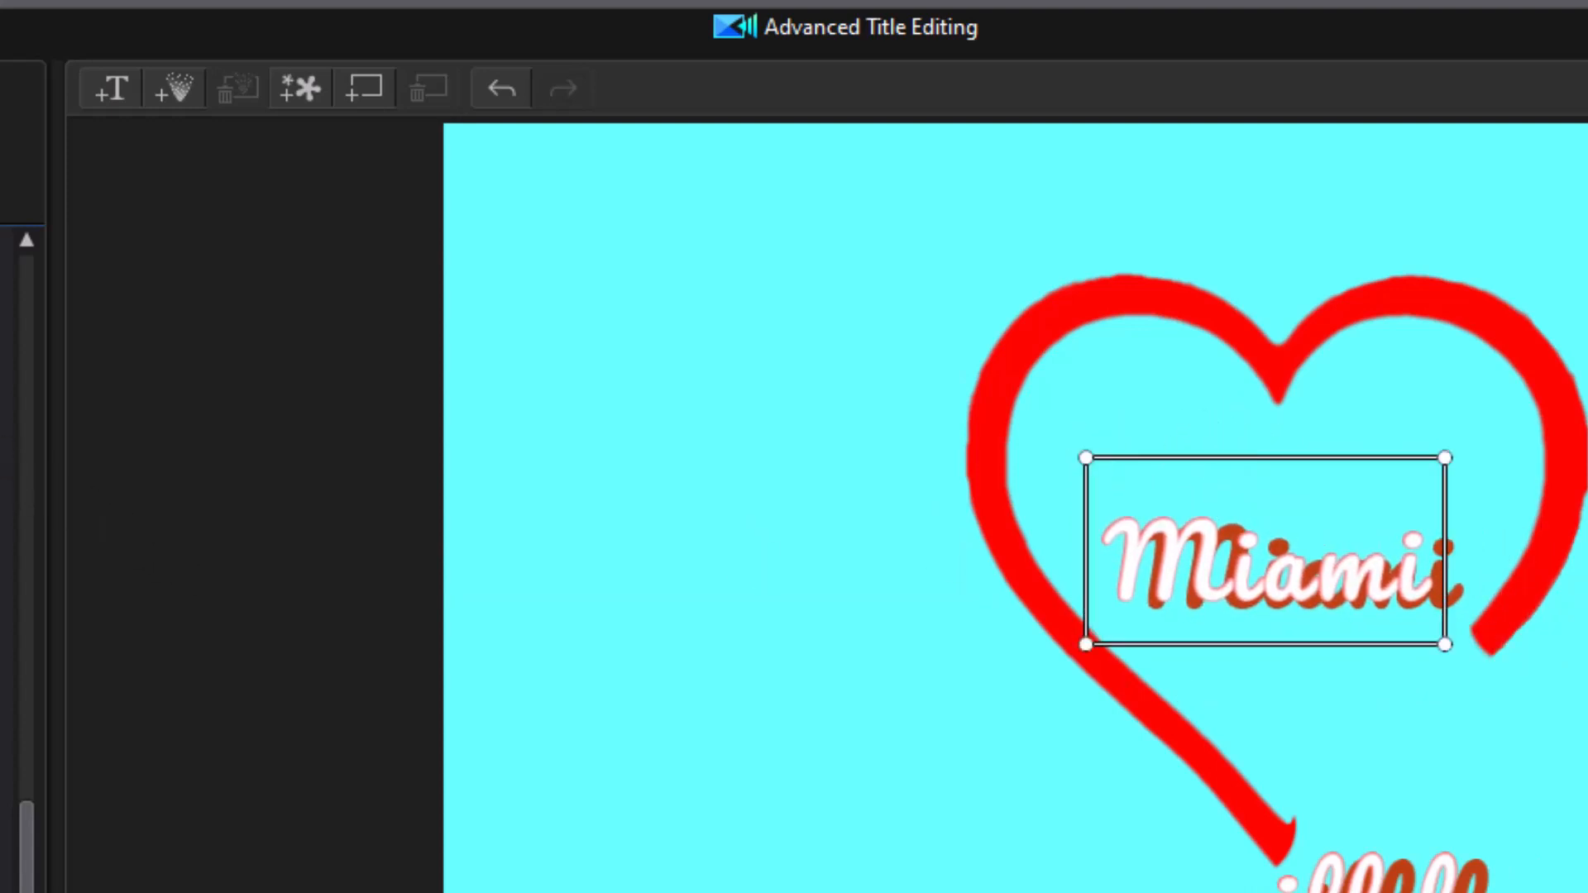
pyautogui.click(71, 692)
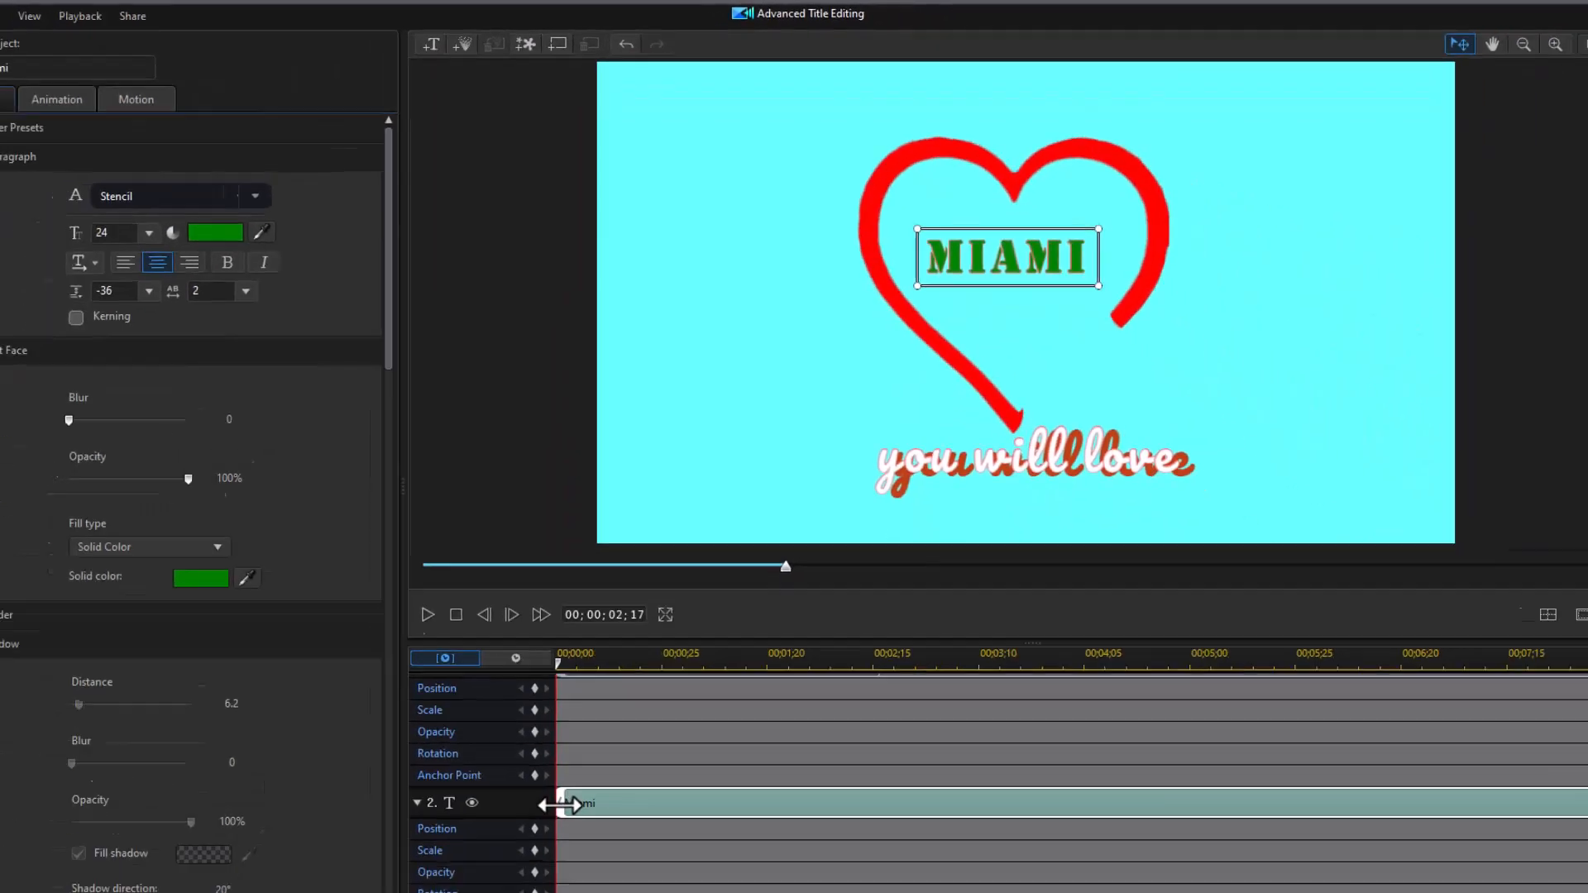
# Make the Miami text start at 00;00;06;08, save the title, and play the sequence back to check its timing
pyautogui.moveTo(574, 733); pyautogui.dragTo(1296, 747)
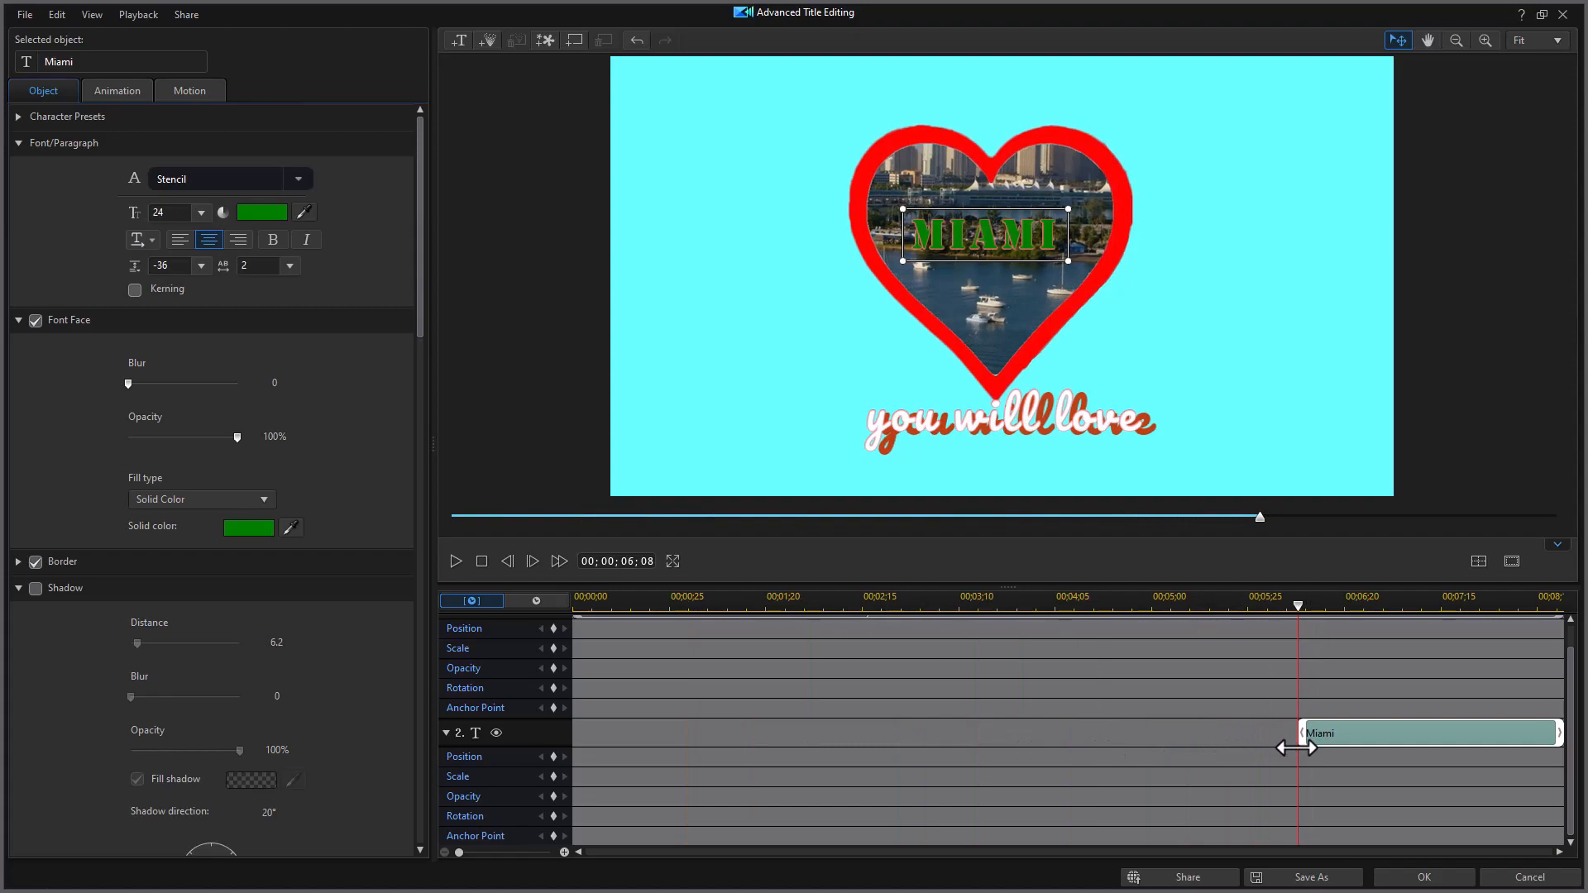
pyautogui.click(1446, 880)
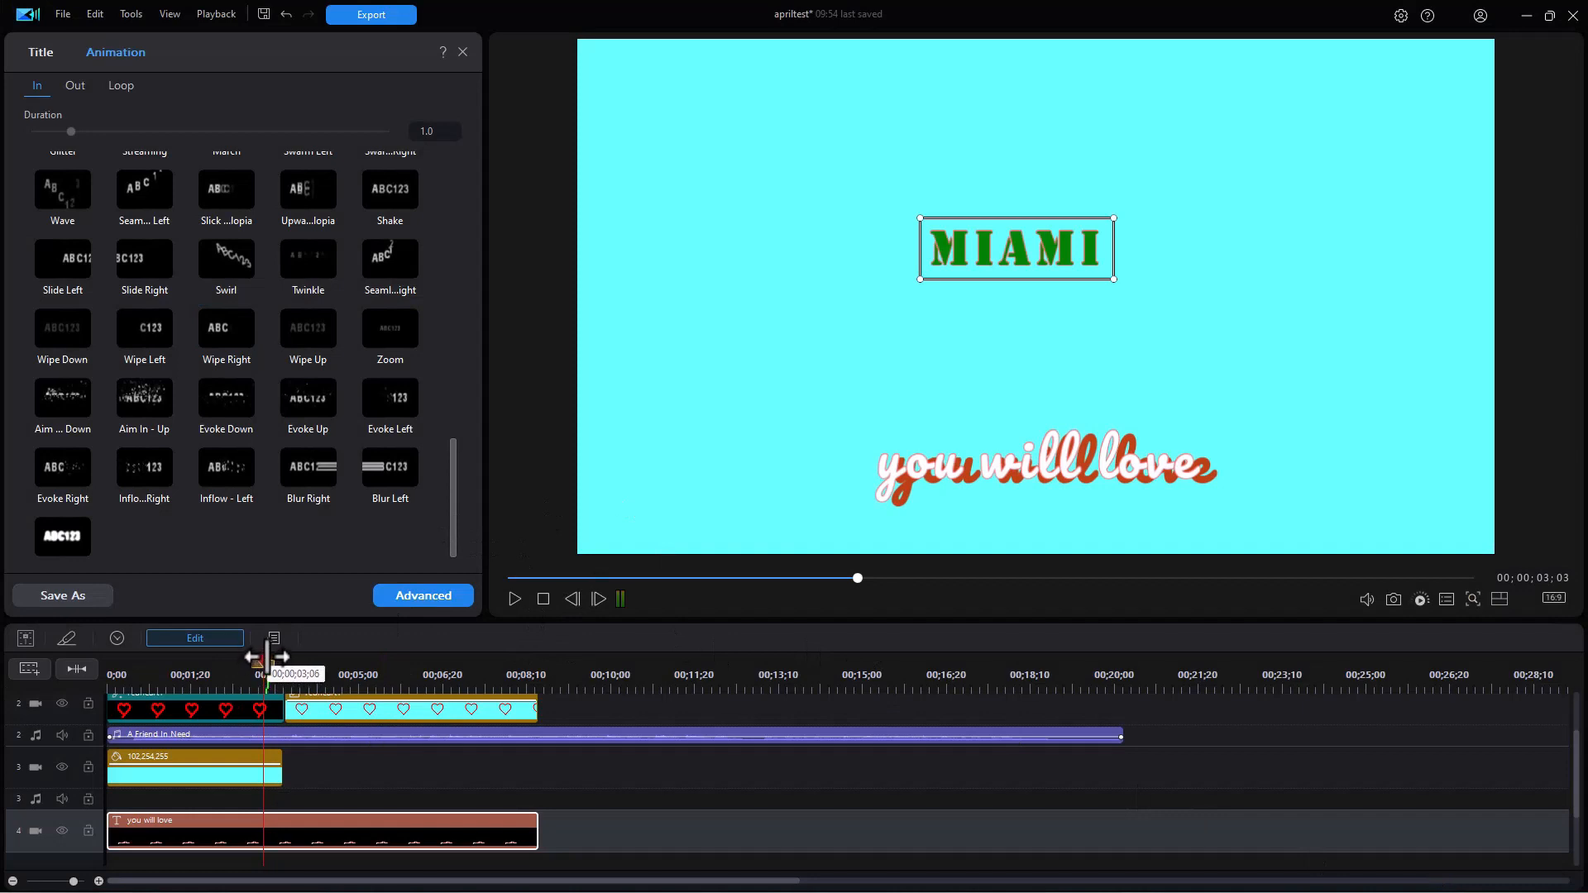
pyautogui.click(407, 599)
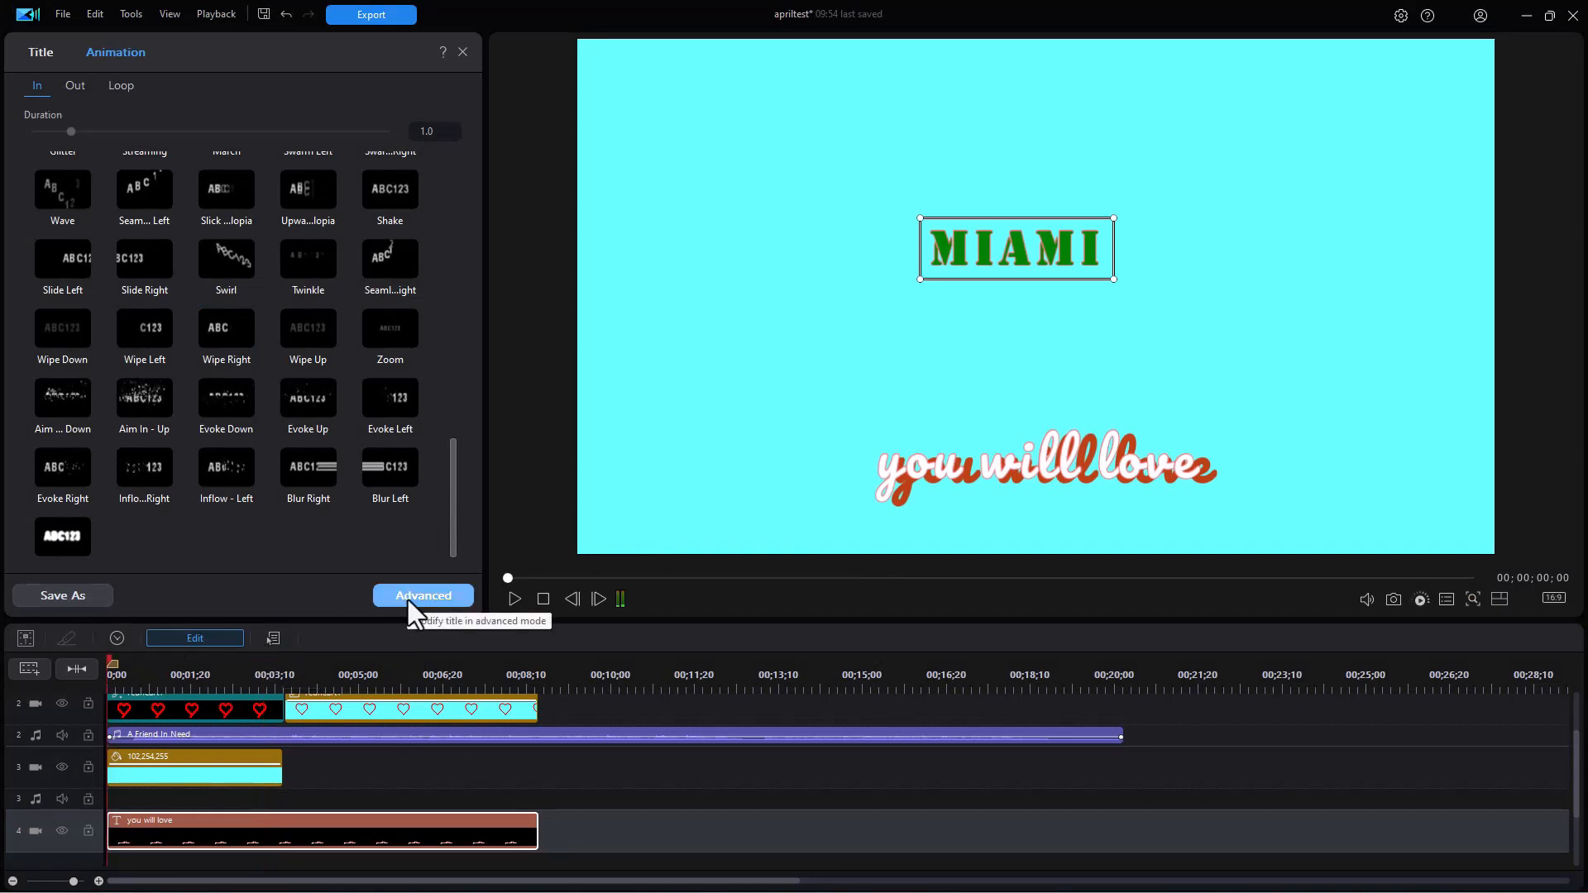
pyautogui.press('space')
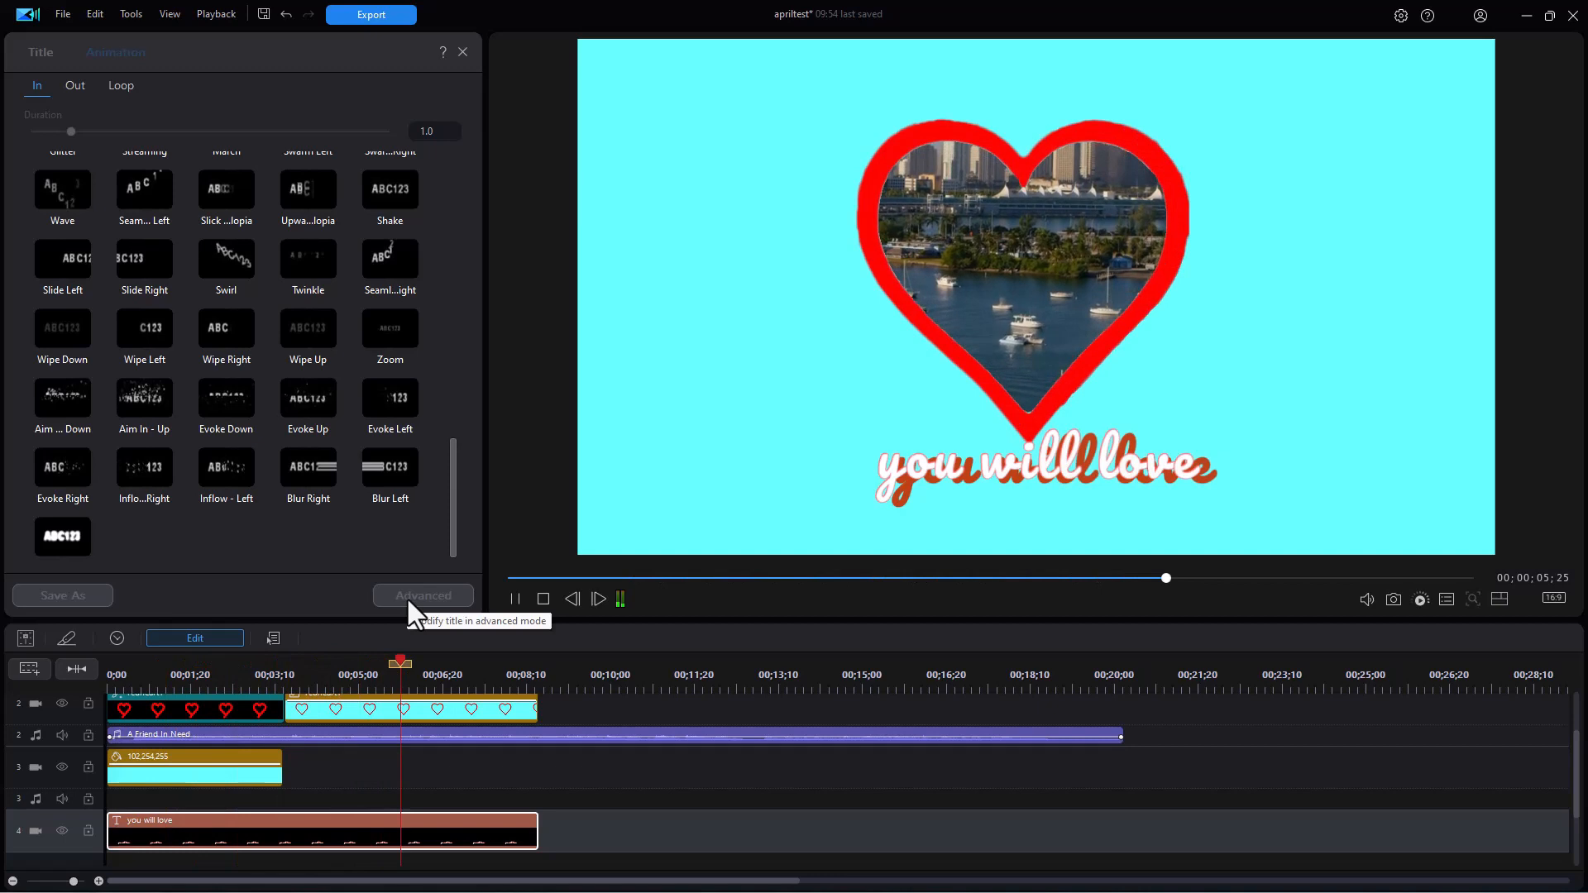
pyautogui.press('space')
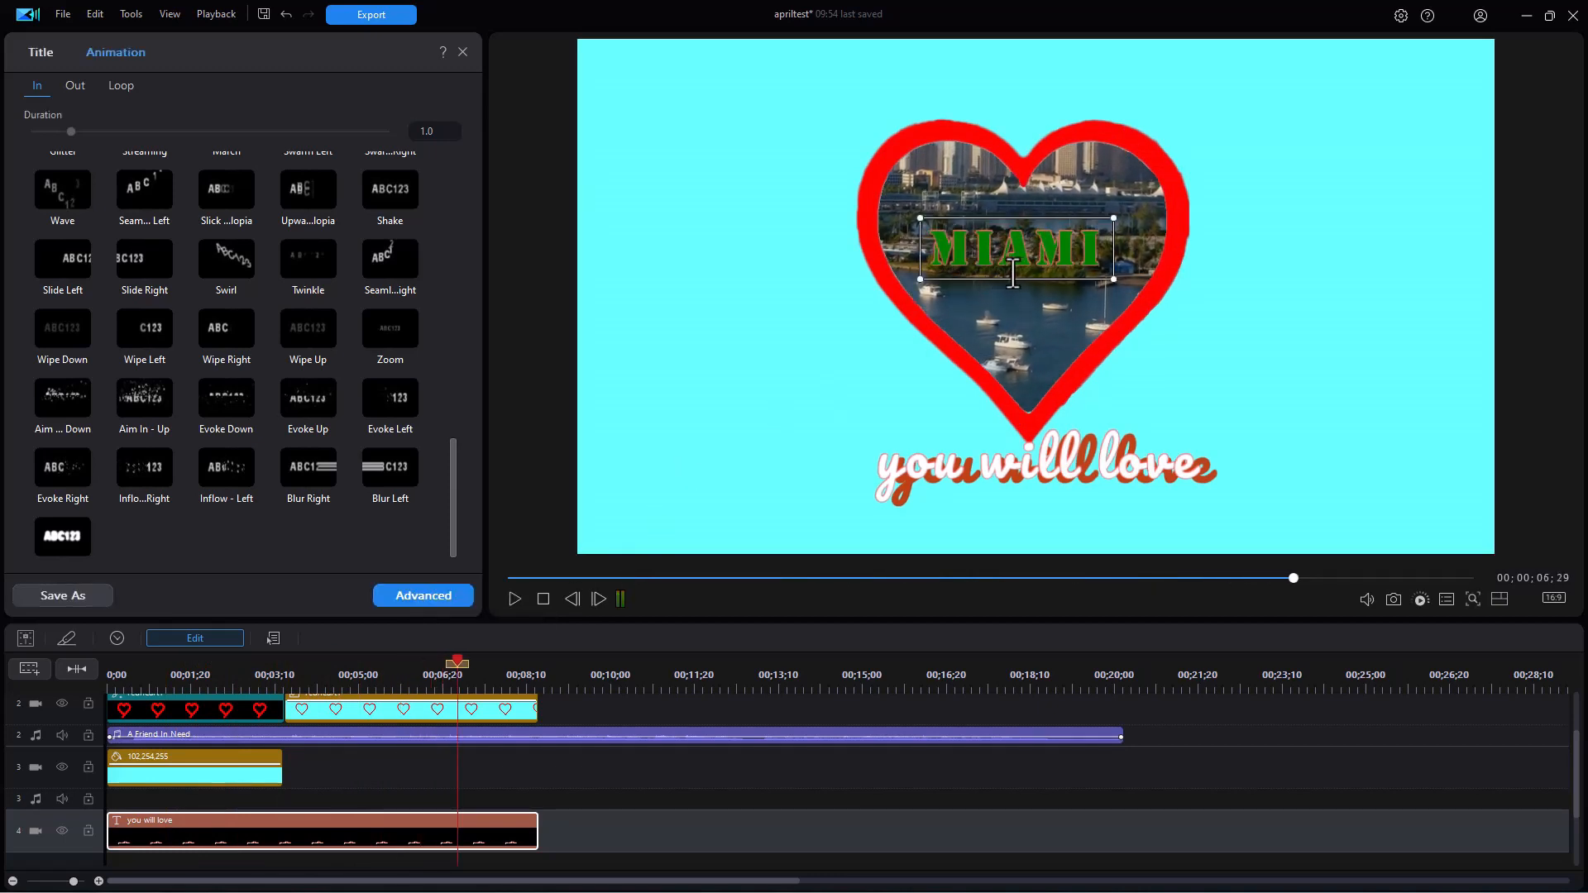
# Add position and scale keyframes to the second redheart1 clip at 00;00;03;13 and at its end, 00;00;05;01
pyautogui.click(434, 708)
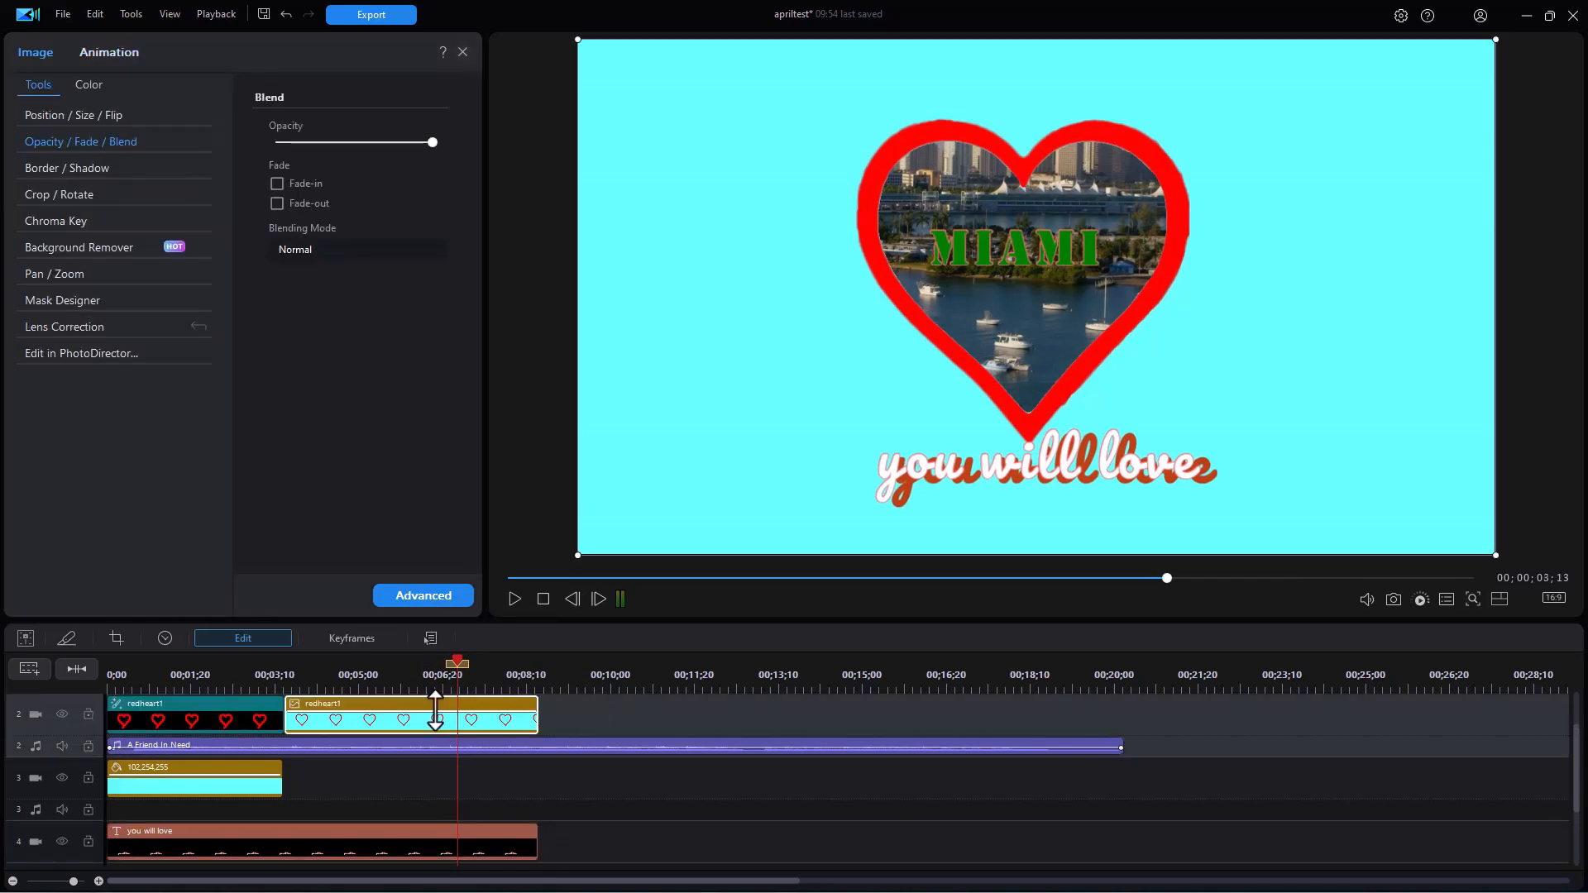
pyautogui.click(422, 595)
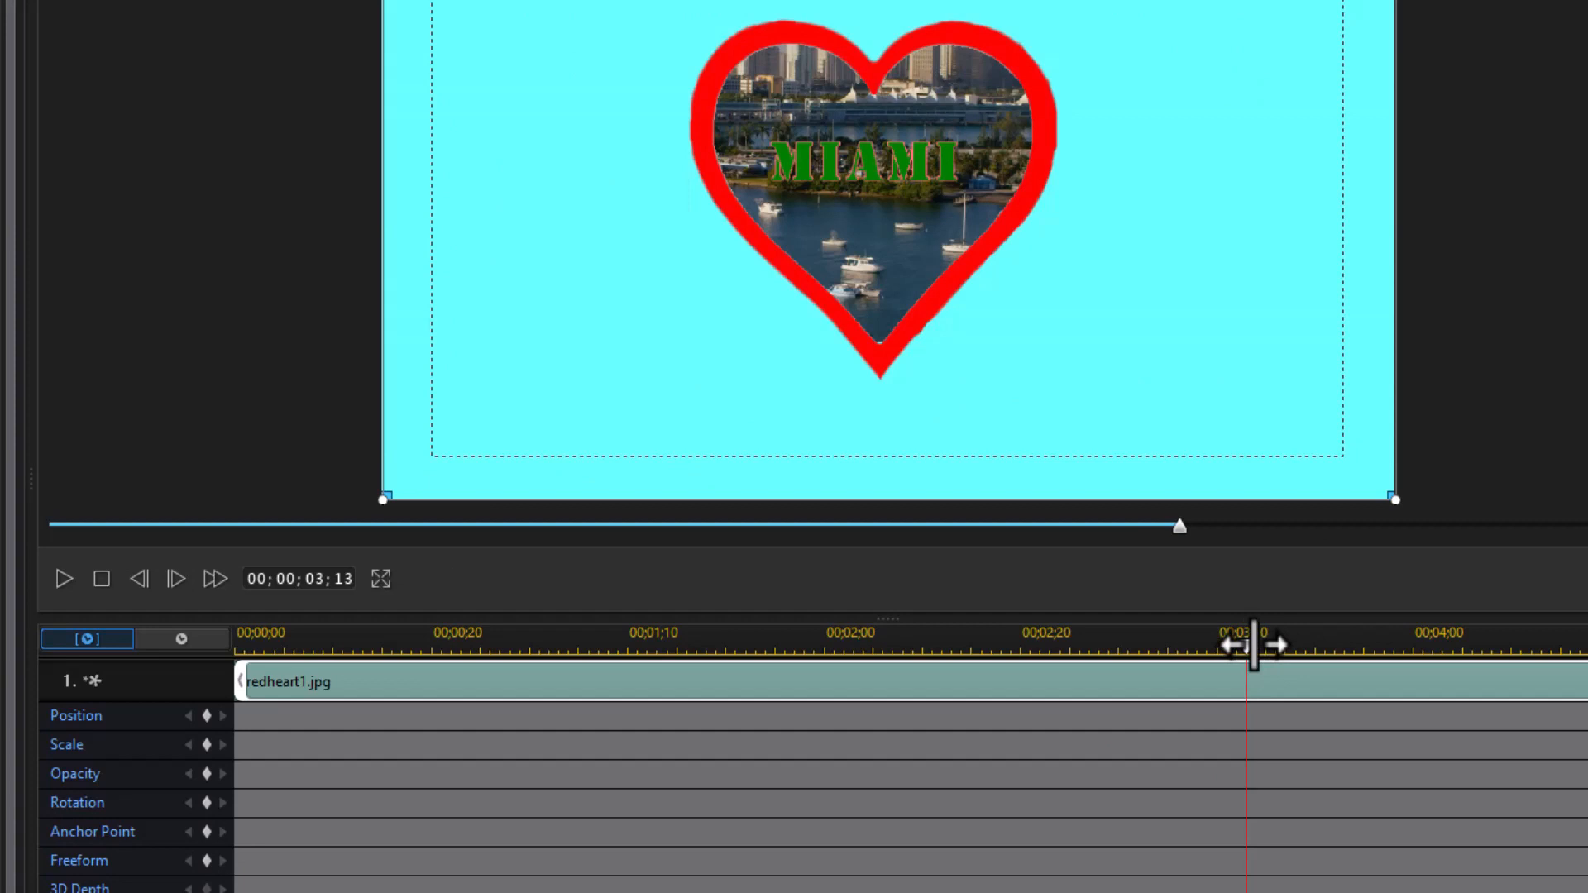
pyautogui.click(207, 715)
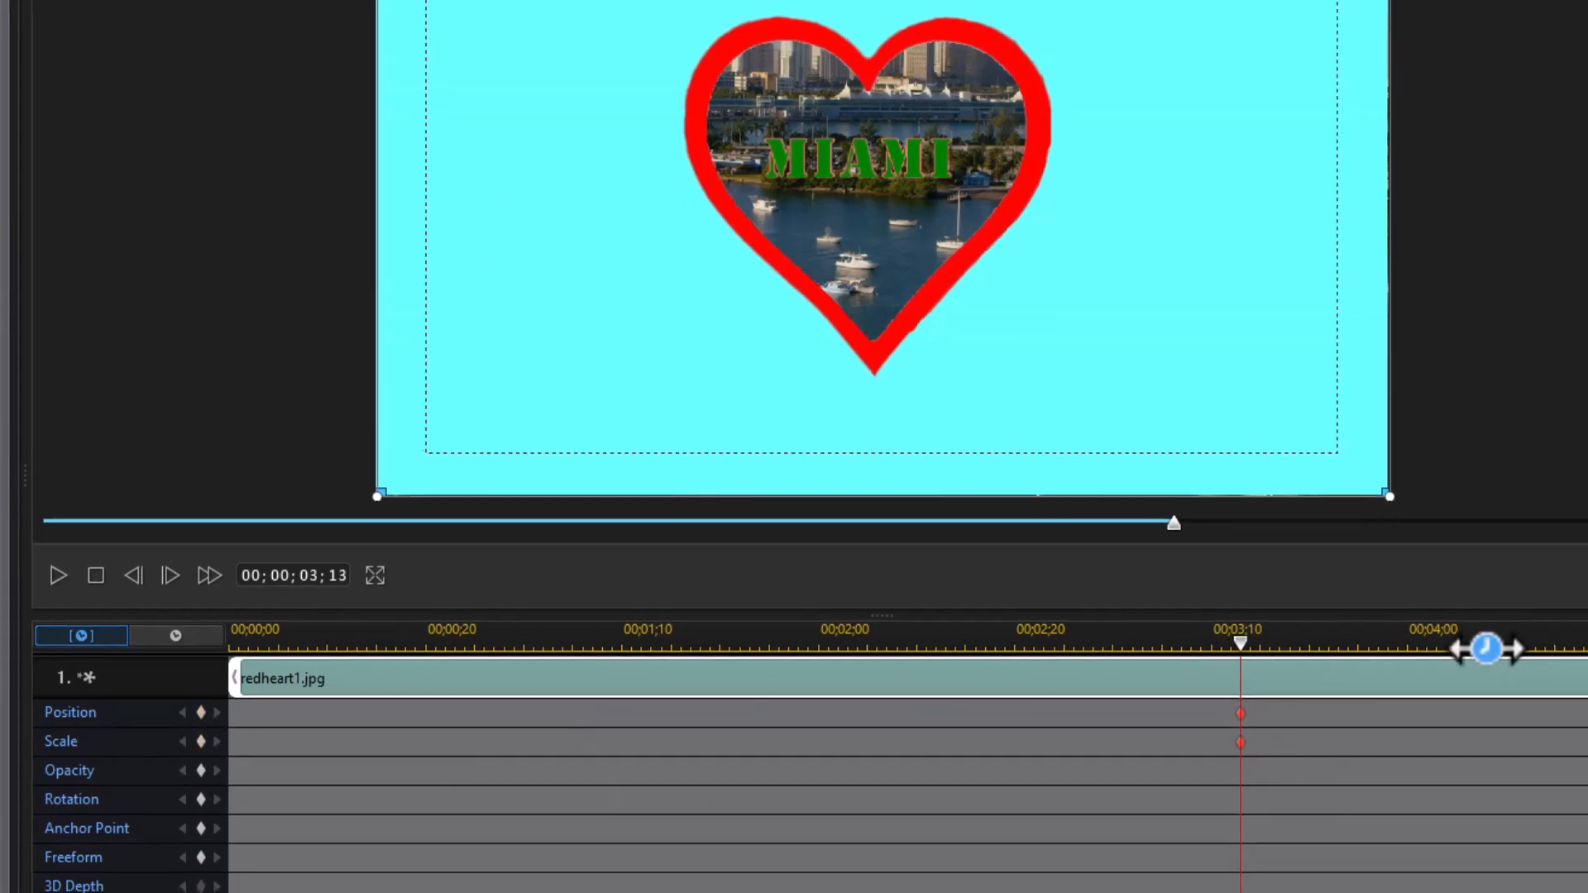
pyautogui.click(1581, 645)
pyautogui.click(208, 717)
pyautogui.click(95, 680)
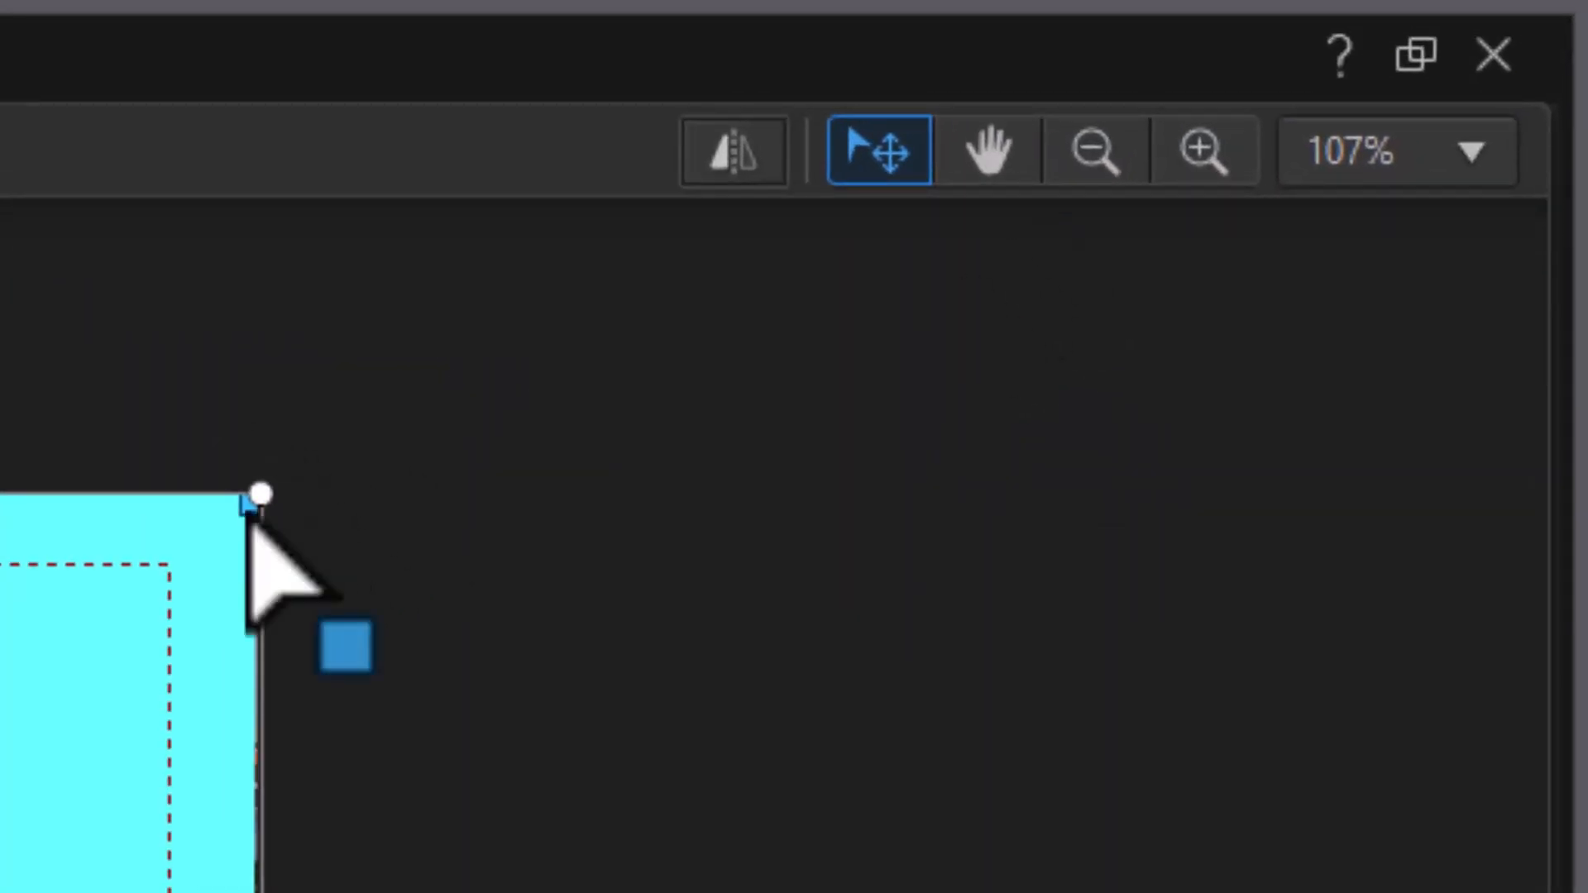
# At 00;00;05;01, enlarge the heart image to scale 4.819, center its opening around the footage, apply, and preview the zoom
pyautogui.moveTo(260, 500); pyautogui.dragTo(1587, 0)
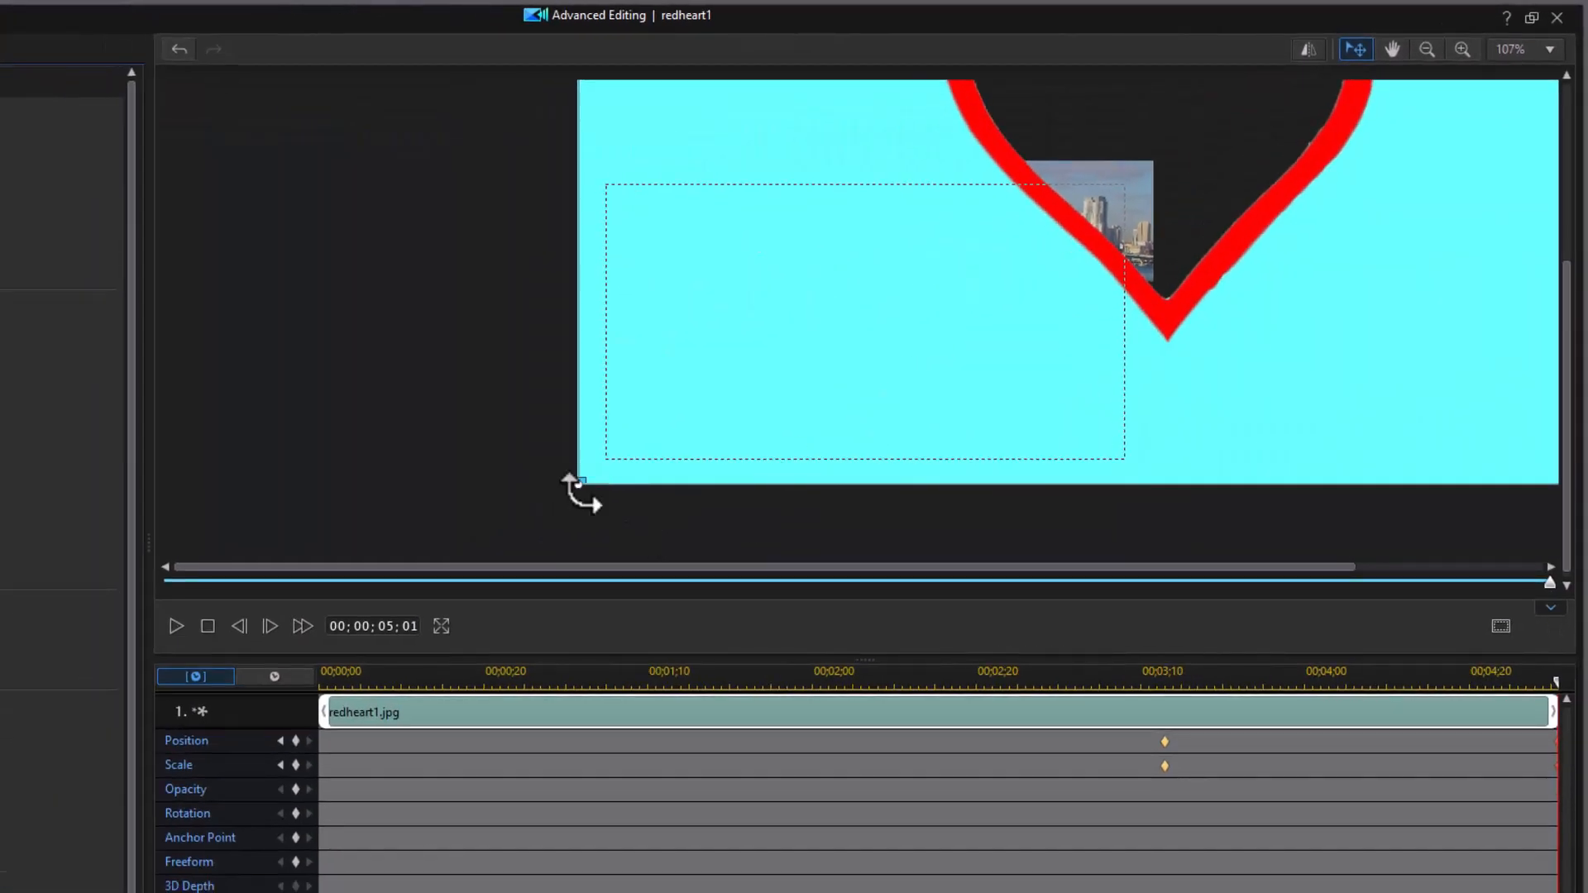
pyautogui.moveTo(580, 482); pyautogui.dragTo(90, 818)
pyautogui.moveTo(798, 213); pyautogui.dragTo(794, 301)
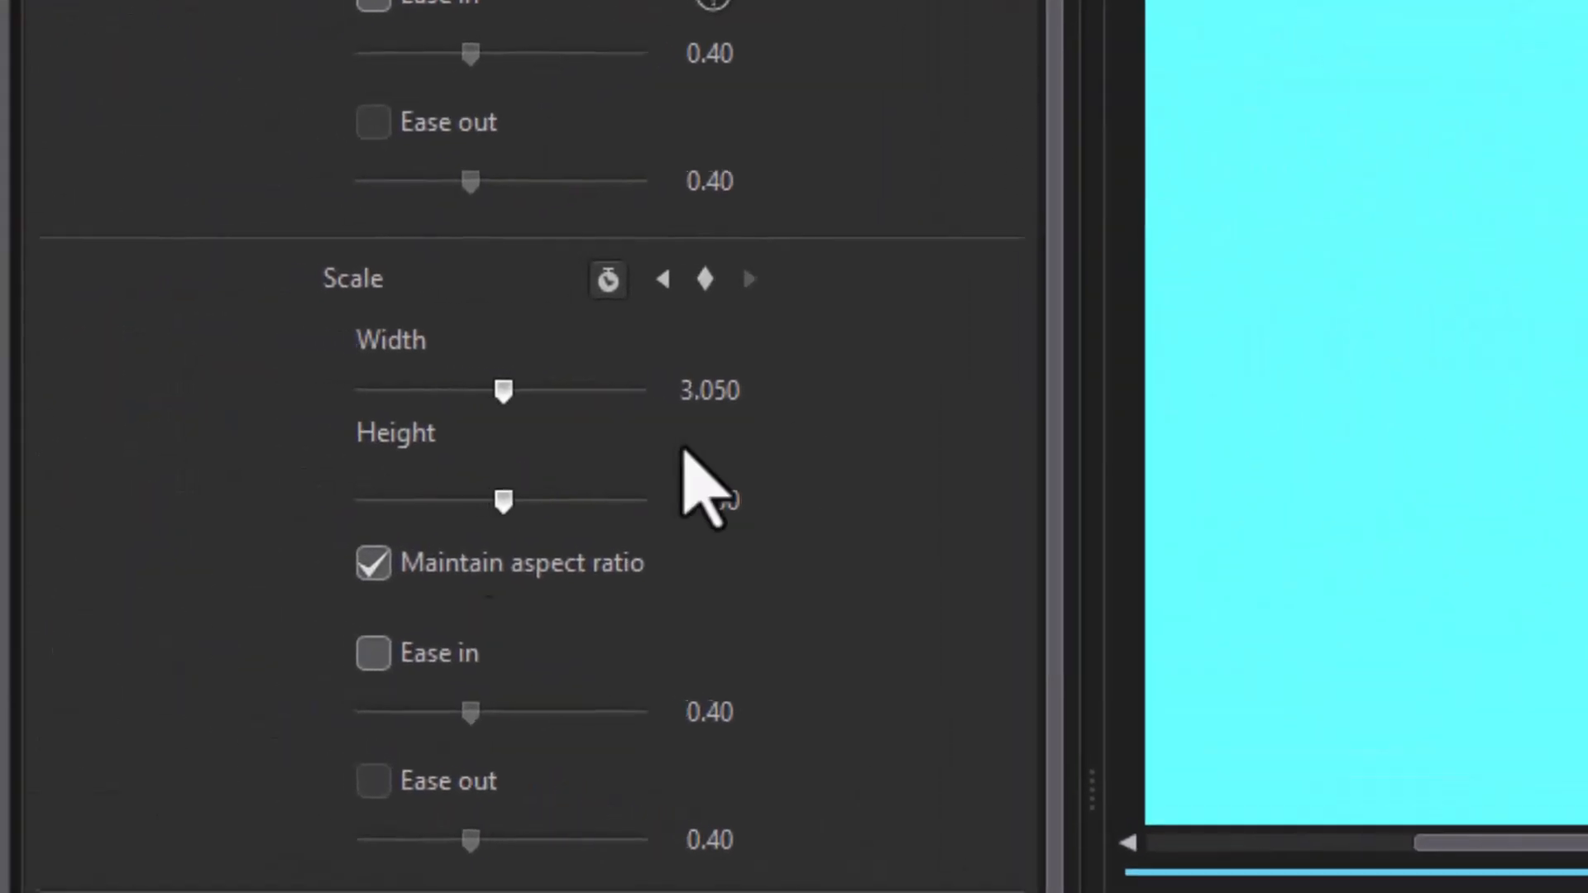
pyautogui.moveTo(497, 390); pyautogui.dragTo(577, 411)
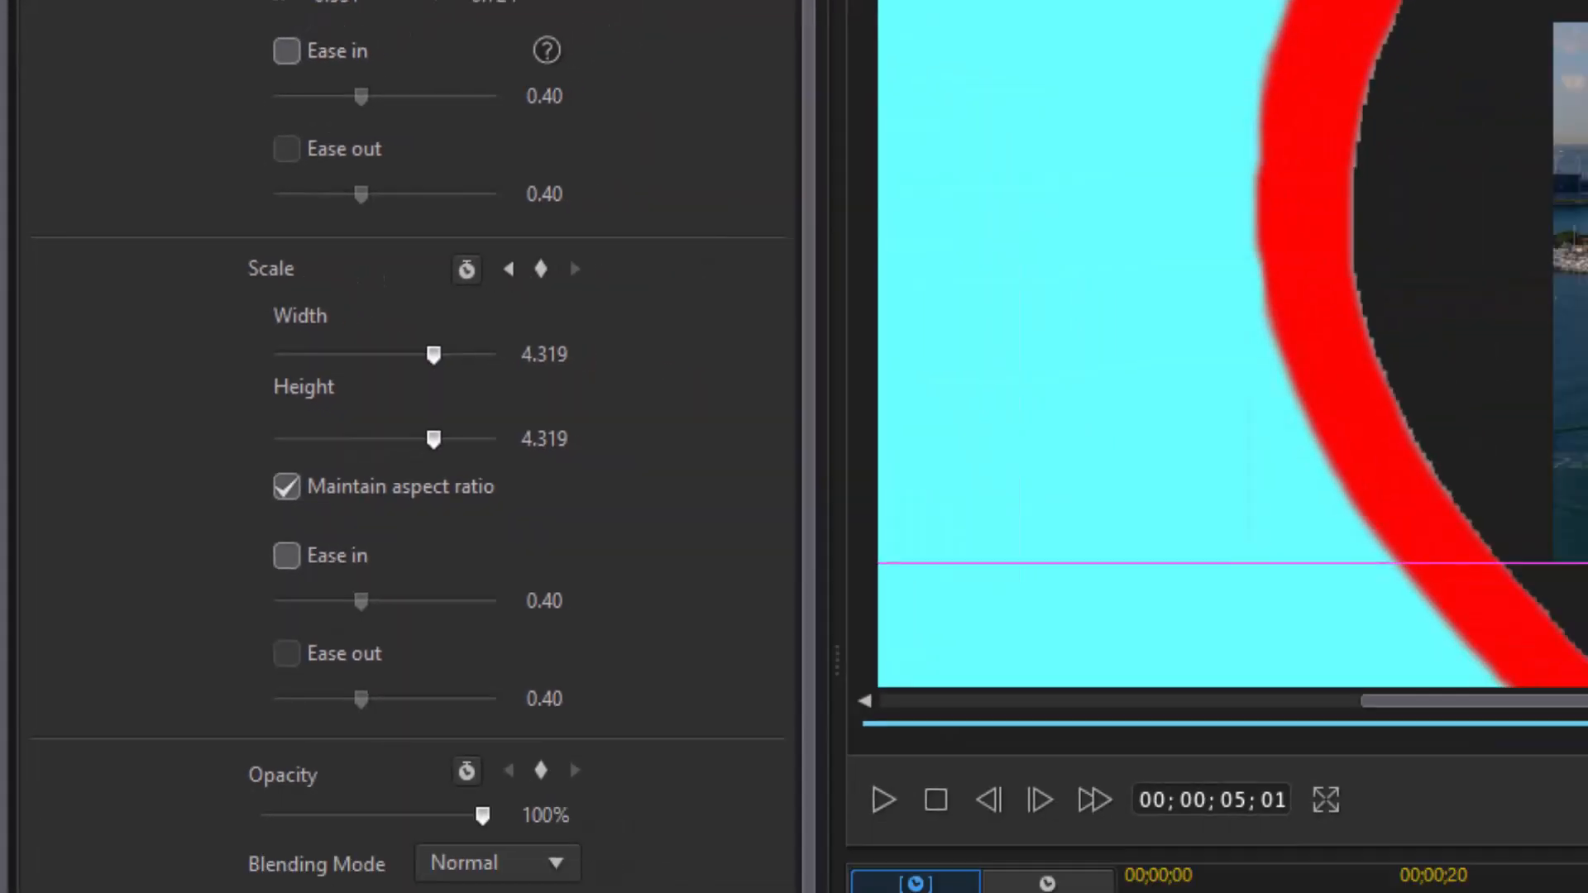
pyautogui.moveTo(1038, 337); pyautogui.dragTo(1037, 282)
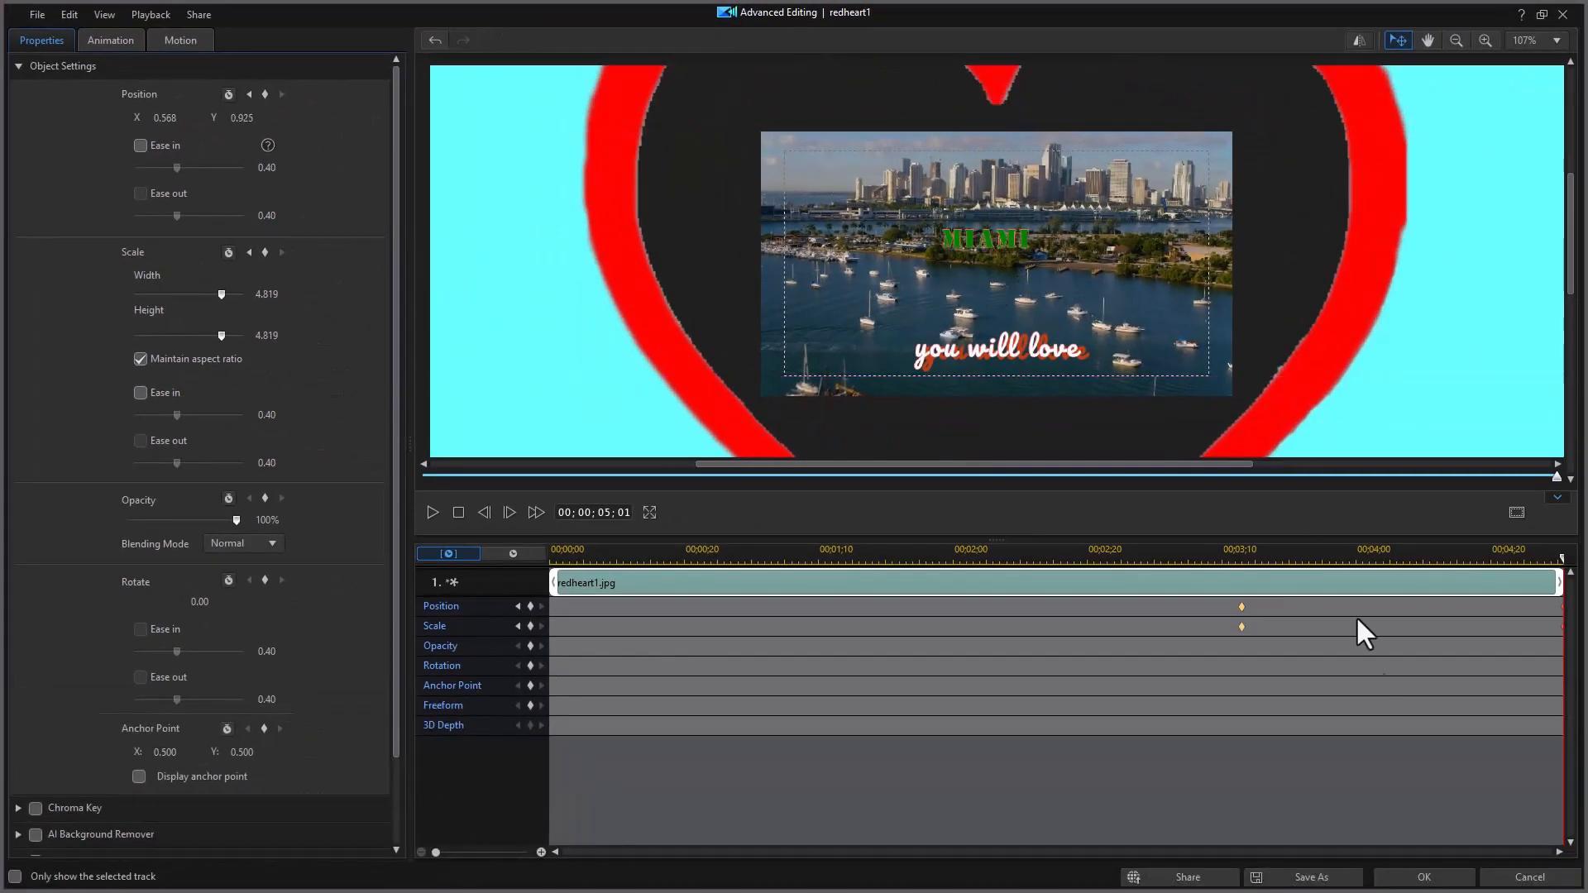
pyautogui.click(1454, 882)
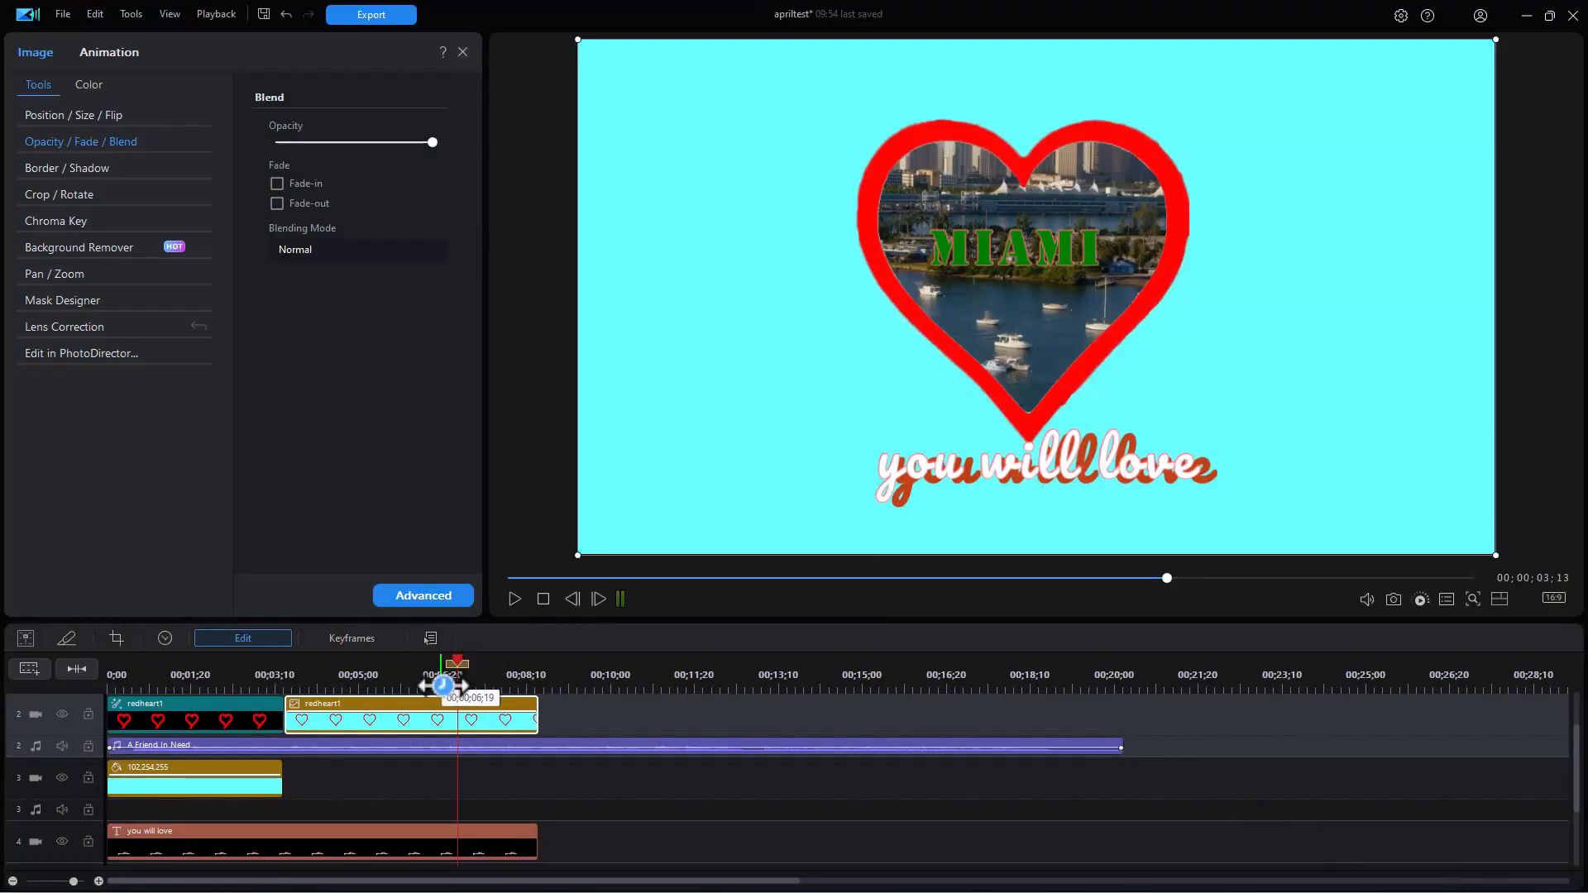
pyautogui.click(543, 597)
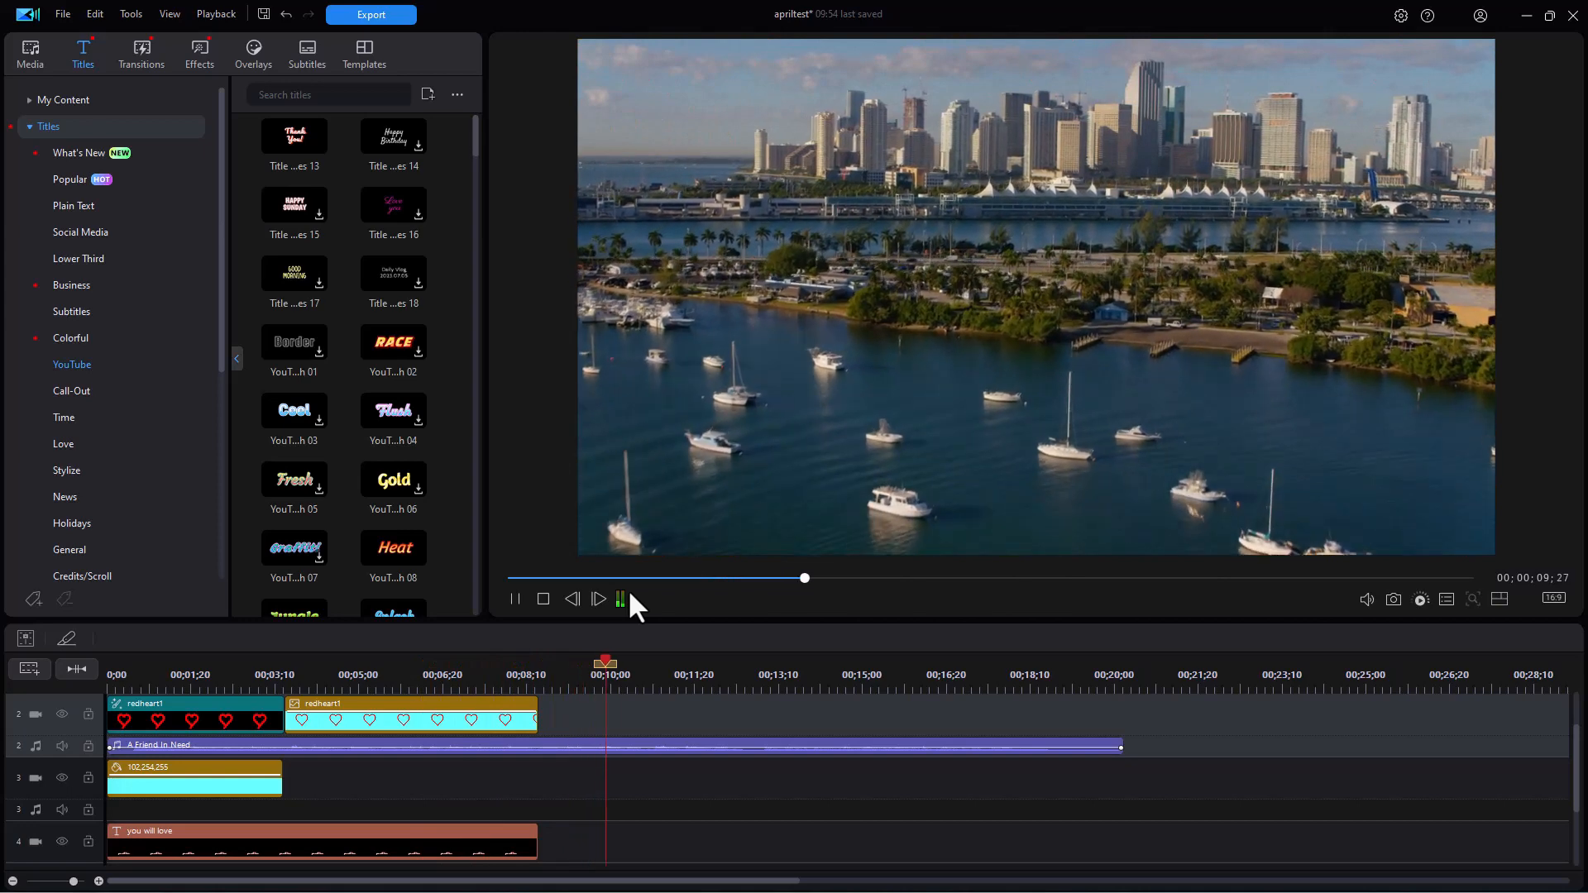
pyautogui.press('space')
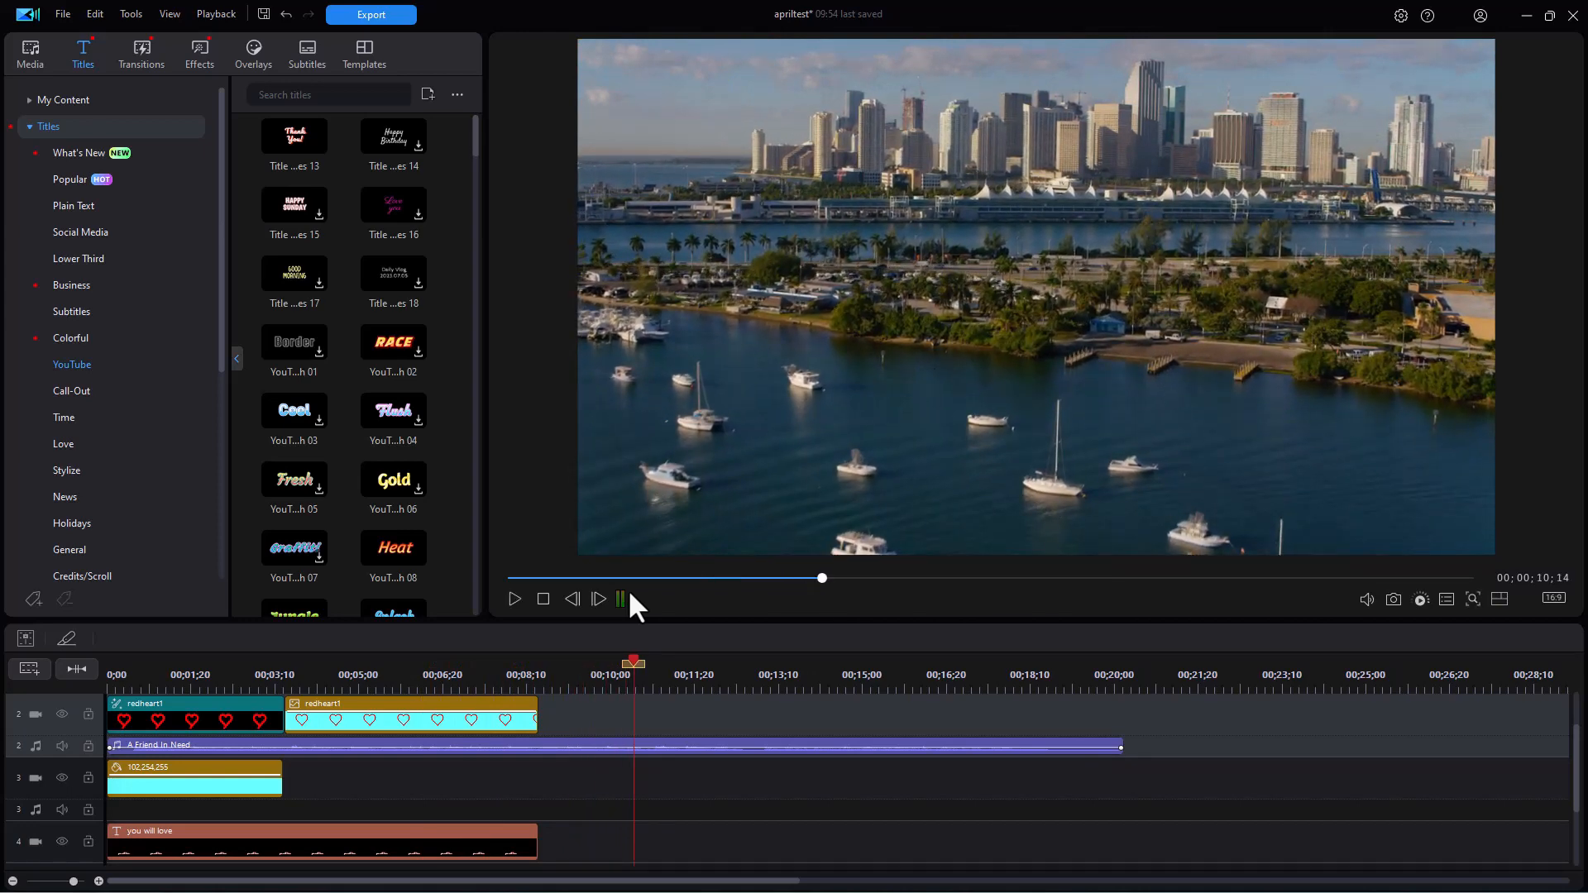